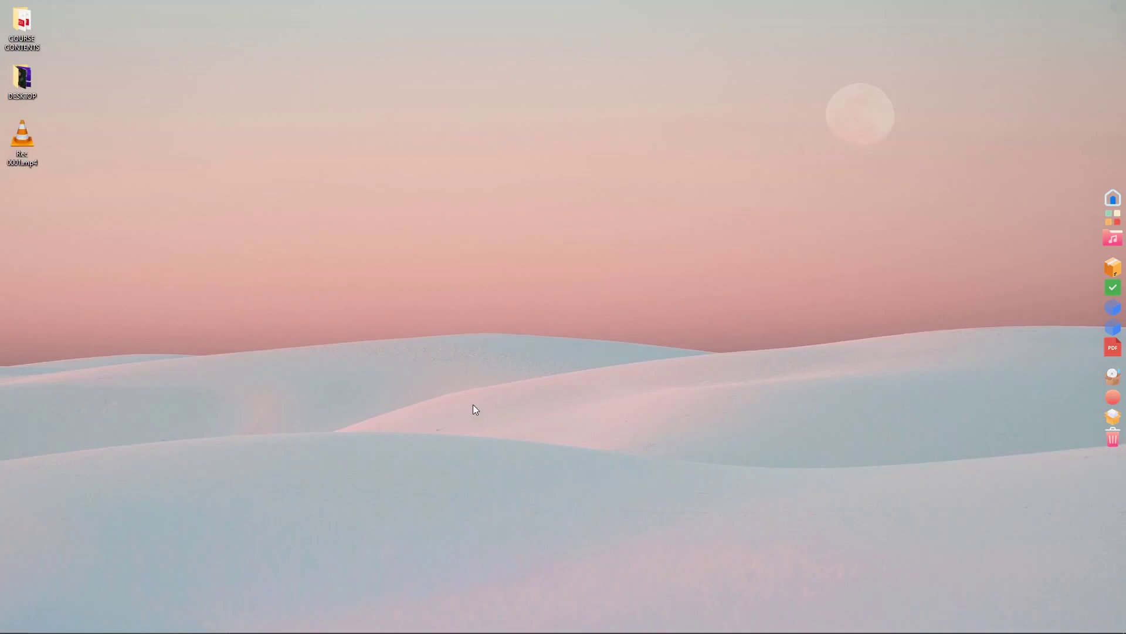
right_click(411, 168)
left_click(474, 199)
- Switch to Telegram, view the pinned CGDA FONT PACK.zip message in the CaterGraphix Resources group, and minimize the window
mouse_move(473, 631)
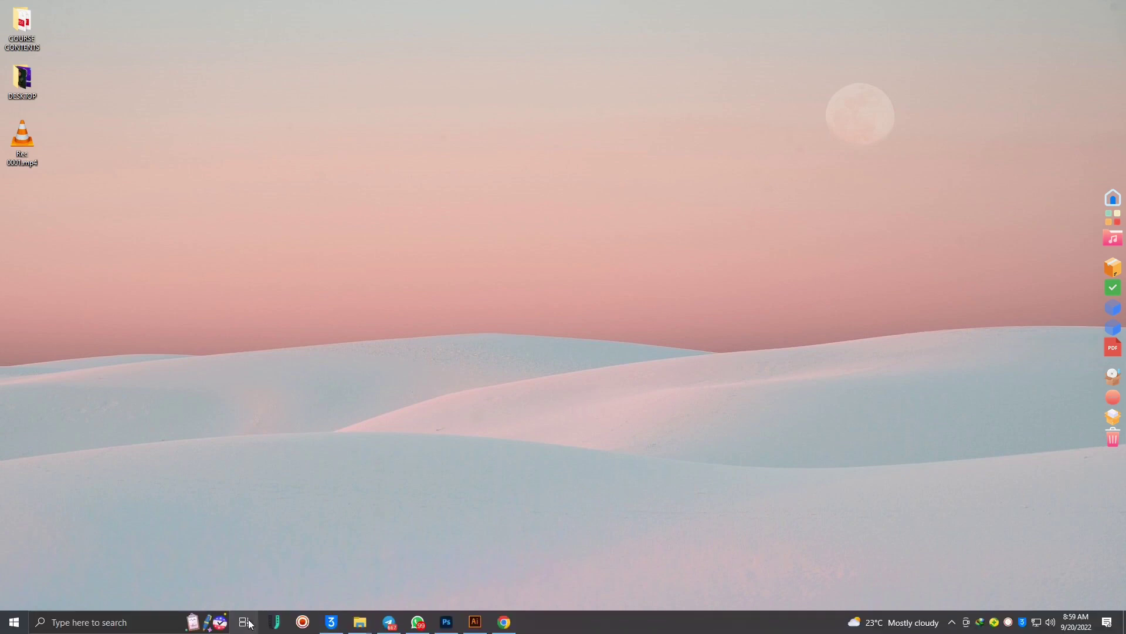
left_click(399, 629)
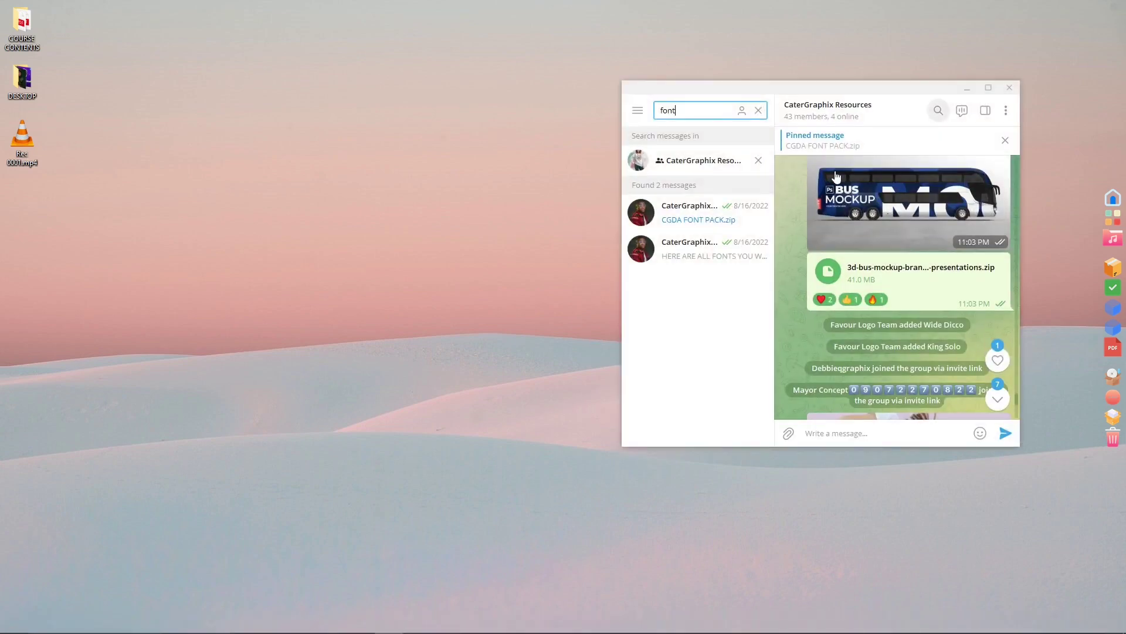
left_click_drag(846, 98, 533, 73)
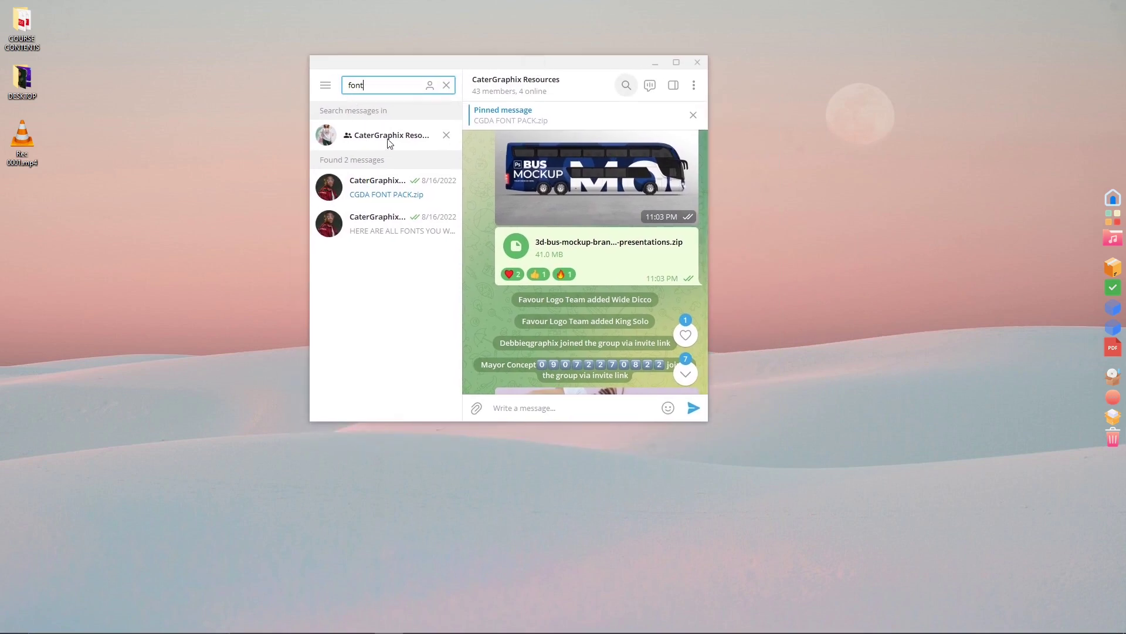
left_click(526, 122)
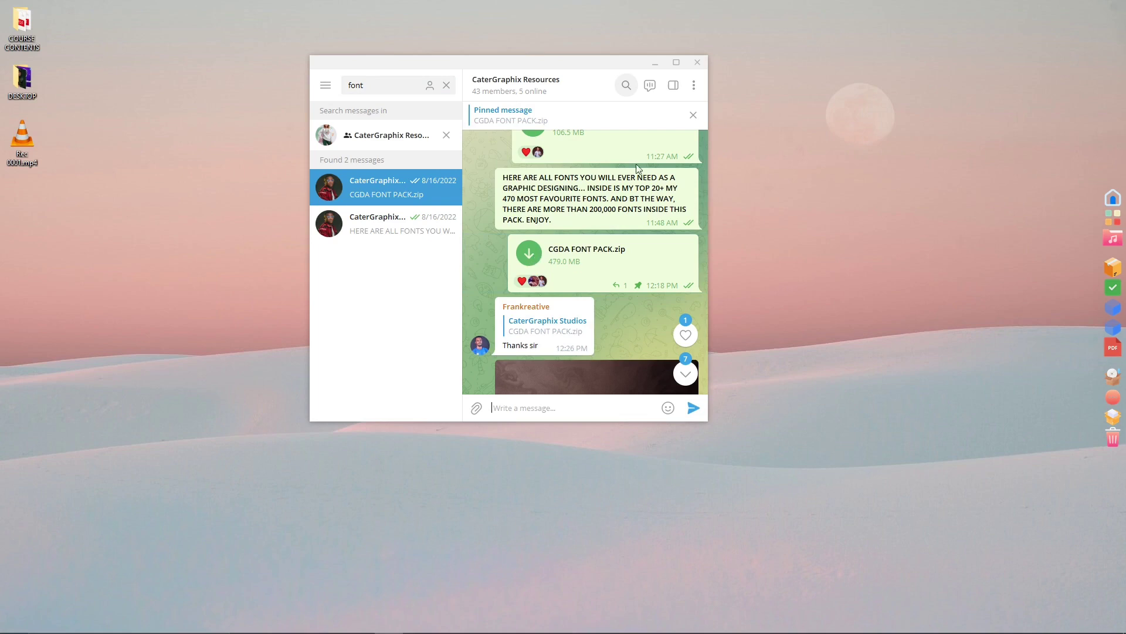
left_click(655, 62)
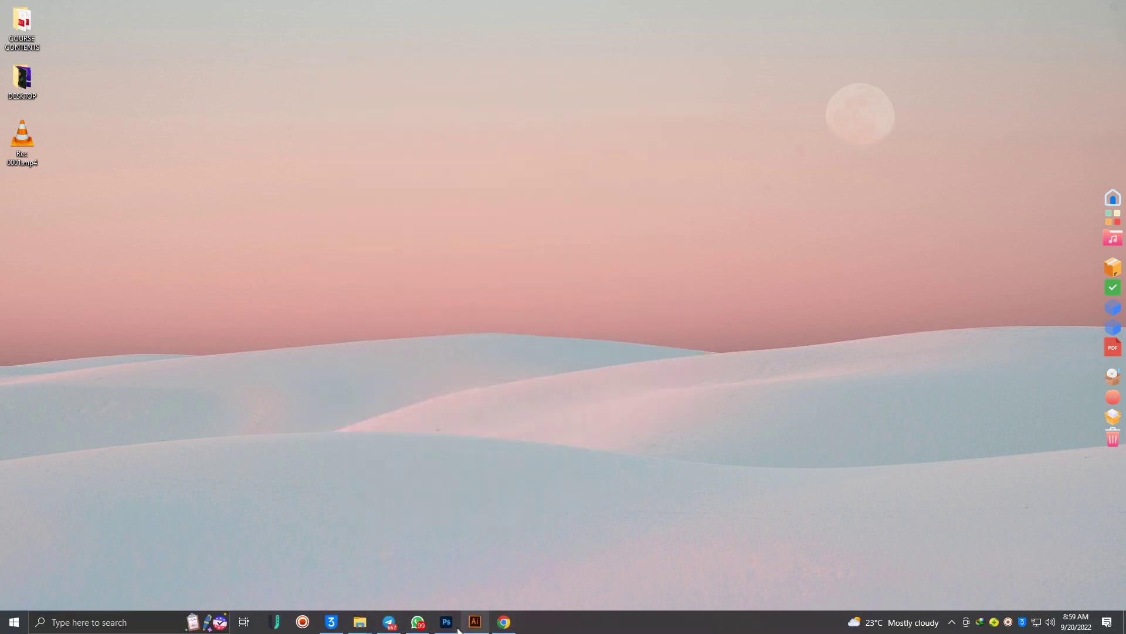
- Bring up Photoshop and Illustrator in turn to view their open documents, minimizing each window again
mouse_move(443, 631)
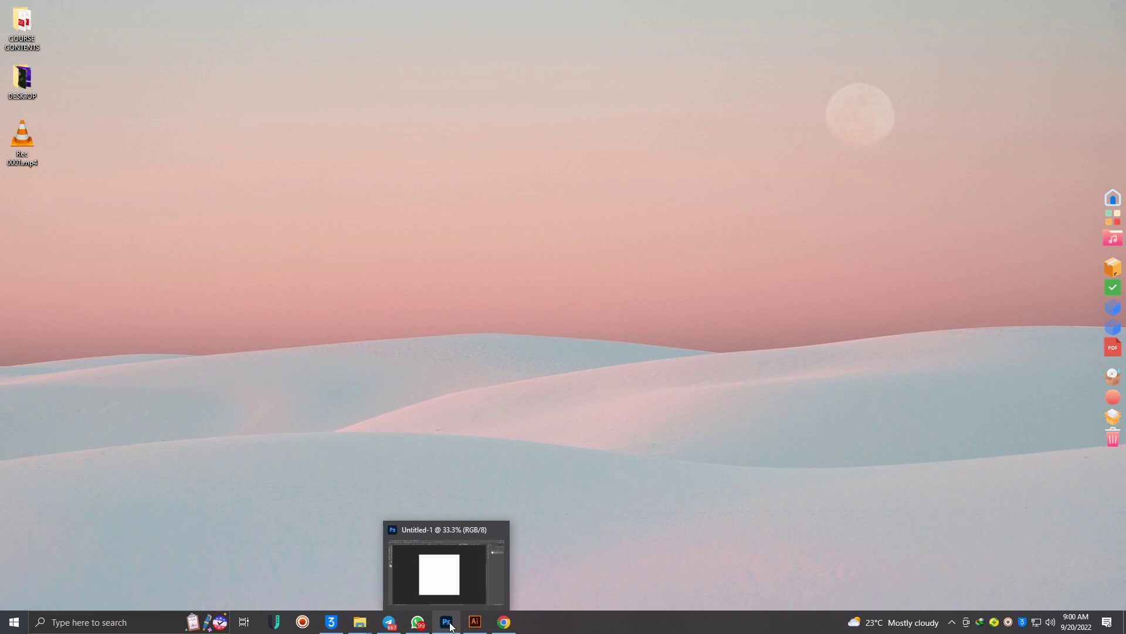
left_click(452, 626)
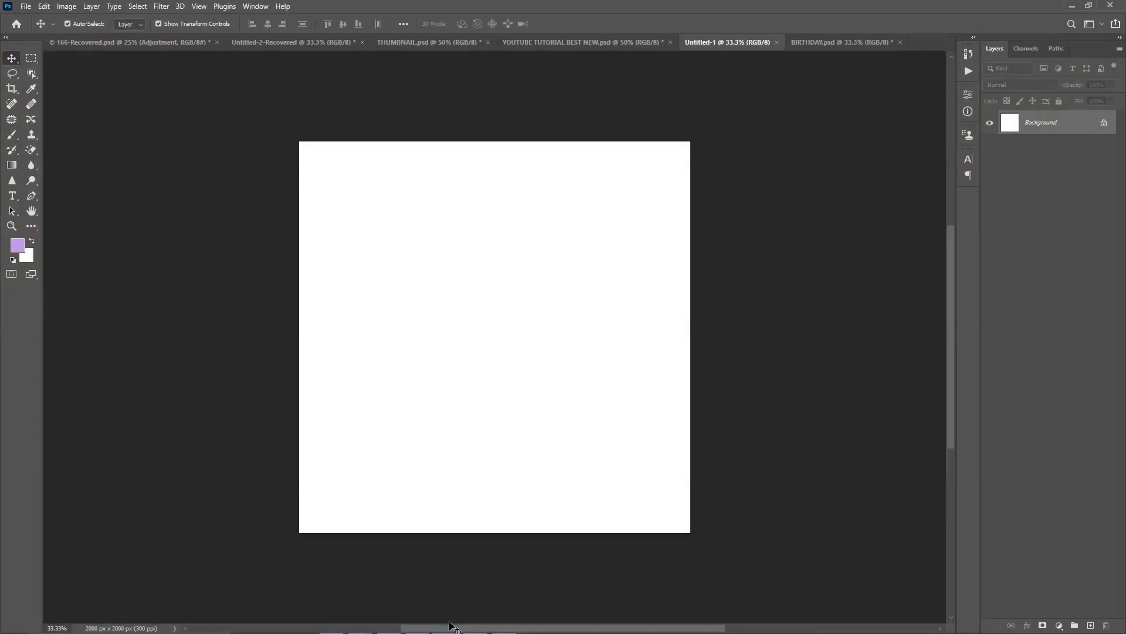
left_click(1069, 6)
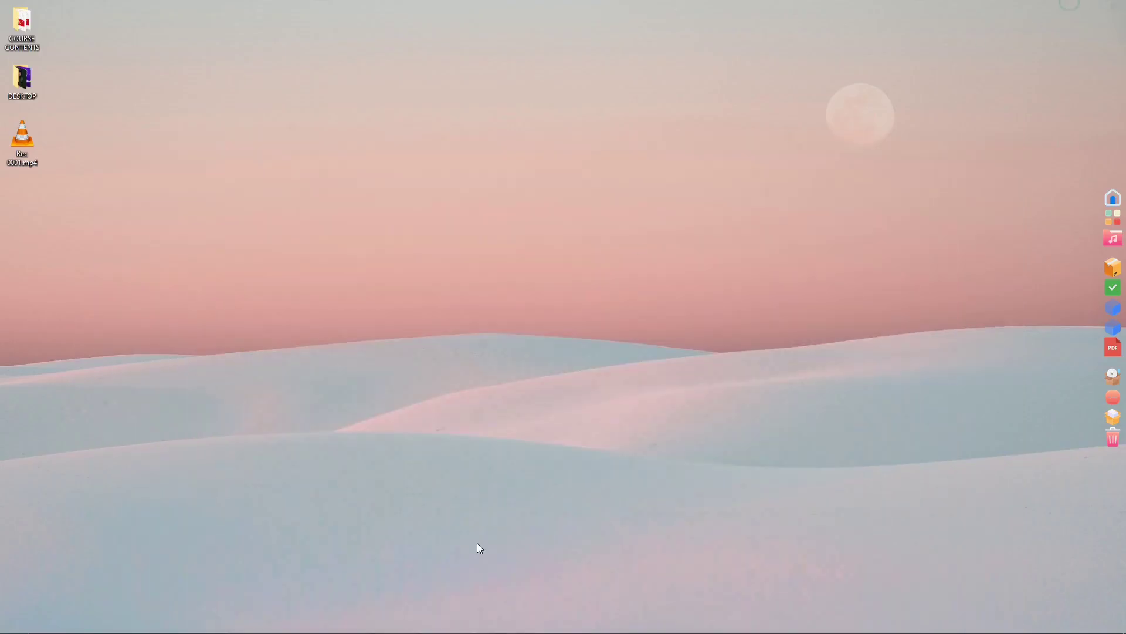
left_click(486, 625)
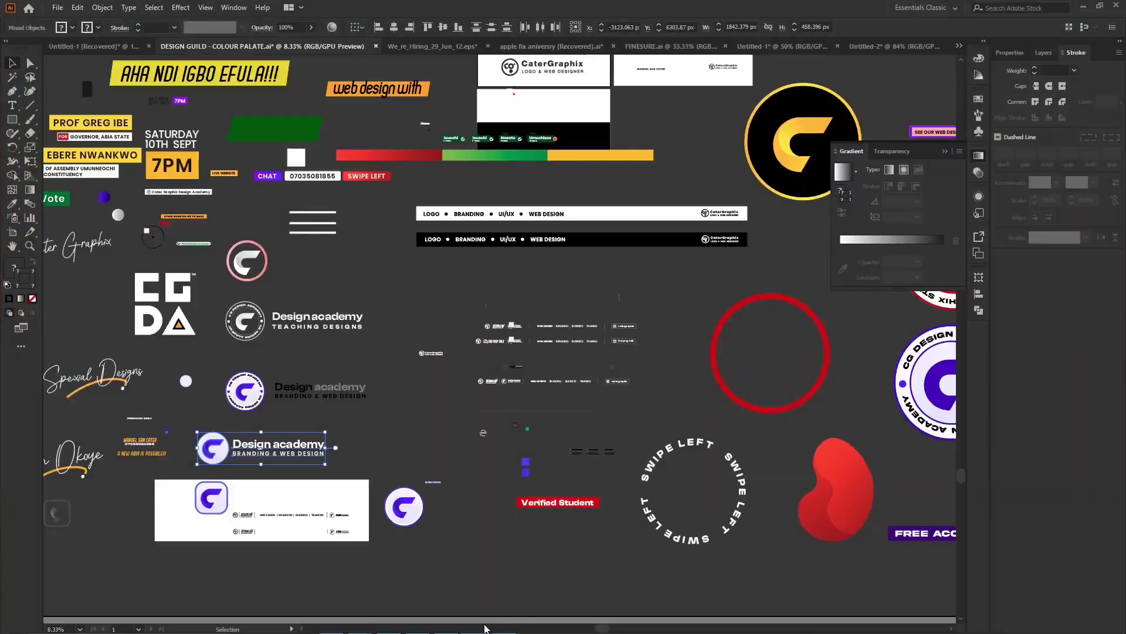
left_click(1083, 6)
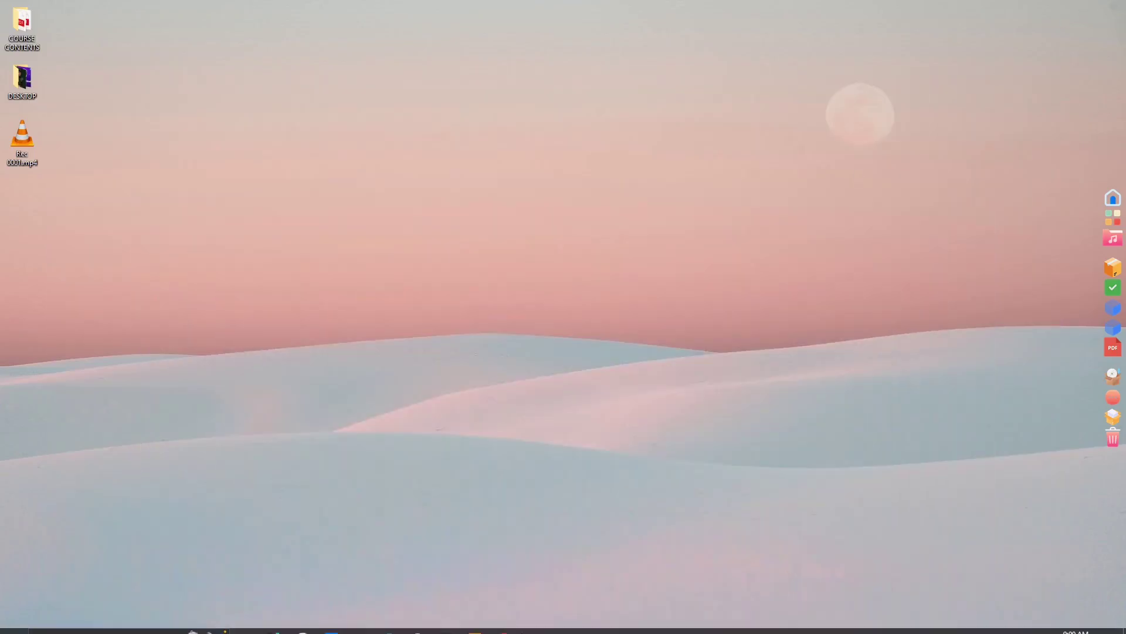
- Open the FONT folder in File Explorer and install 2-questa_grande_regular.otf from its preview, replacing the existing copy
mouse_move(360, 622)
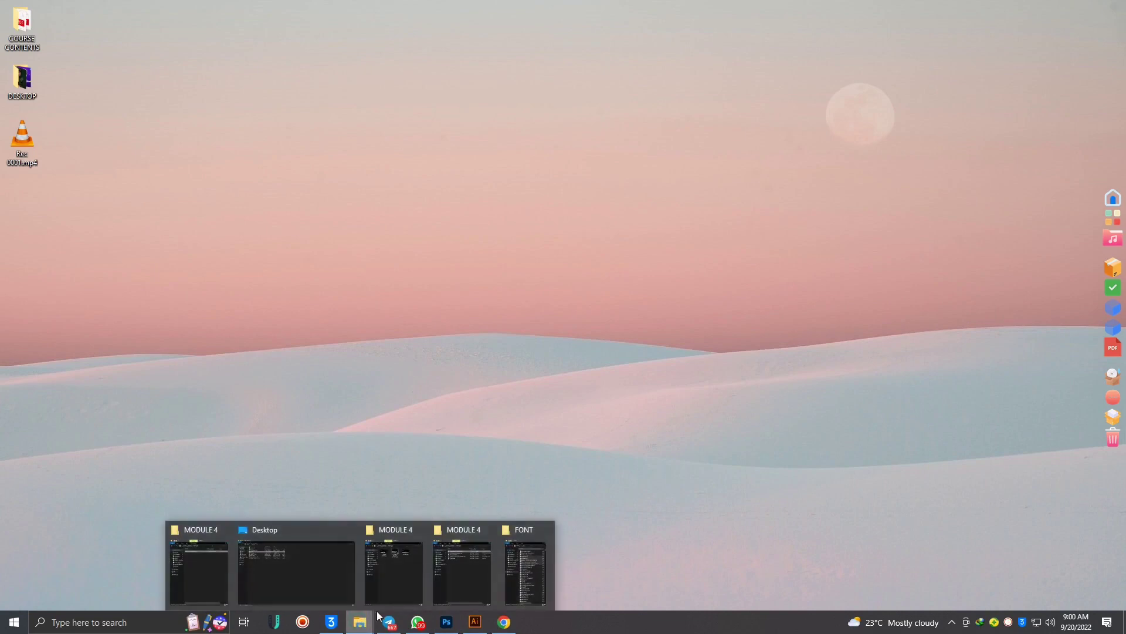
left_click(525, 564)
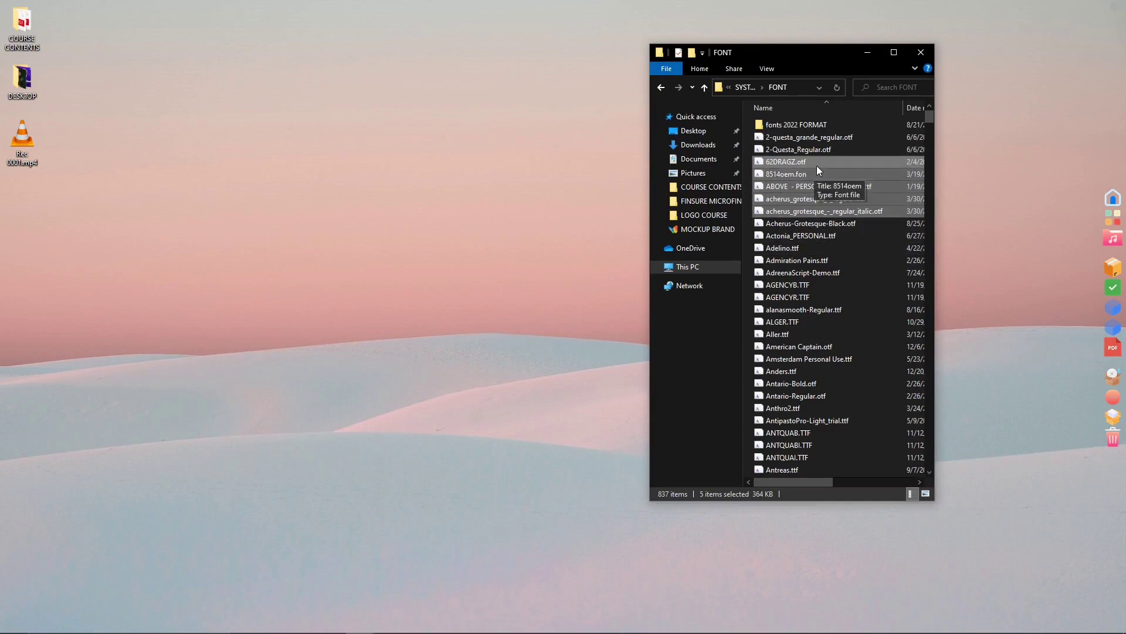
left_click(877, 137)
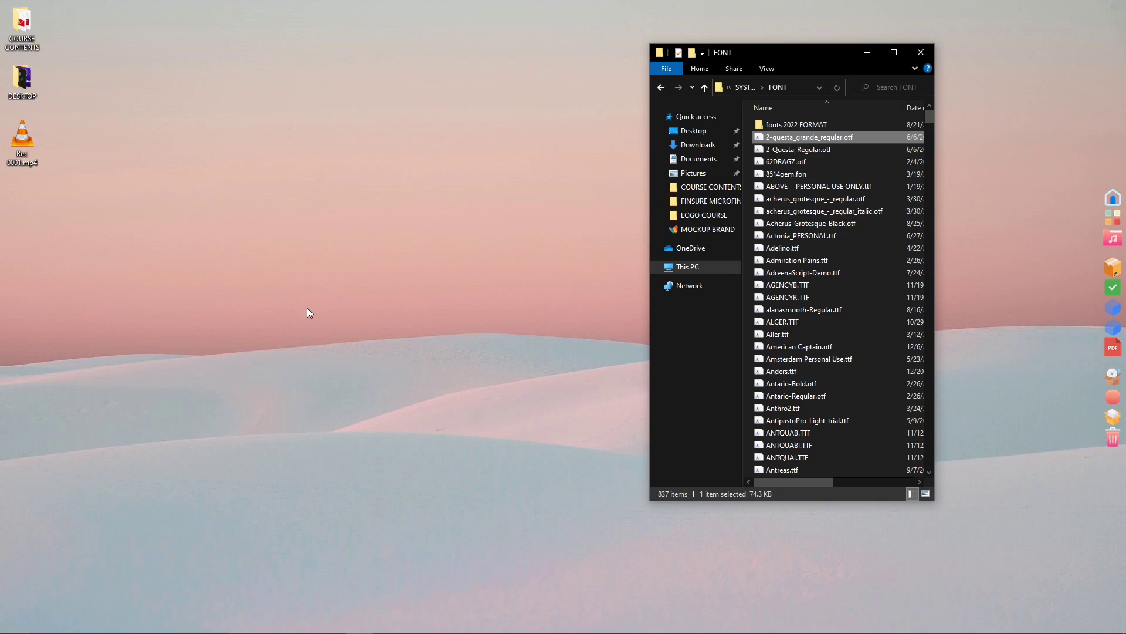
double_click(800, 138)
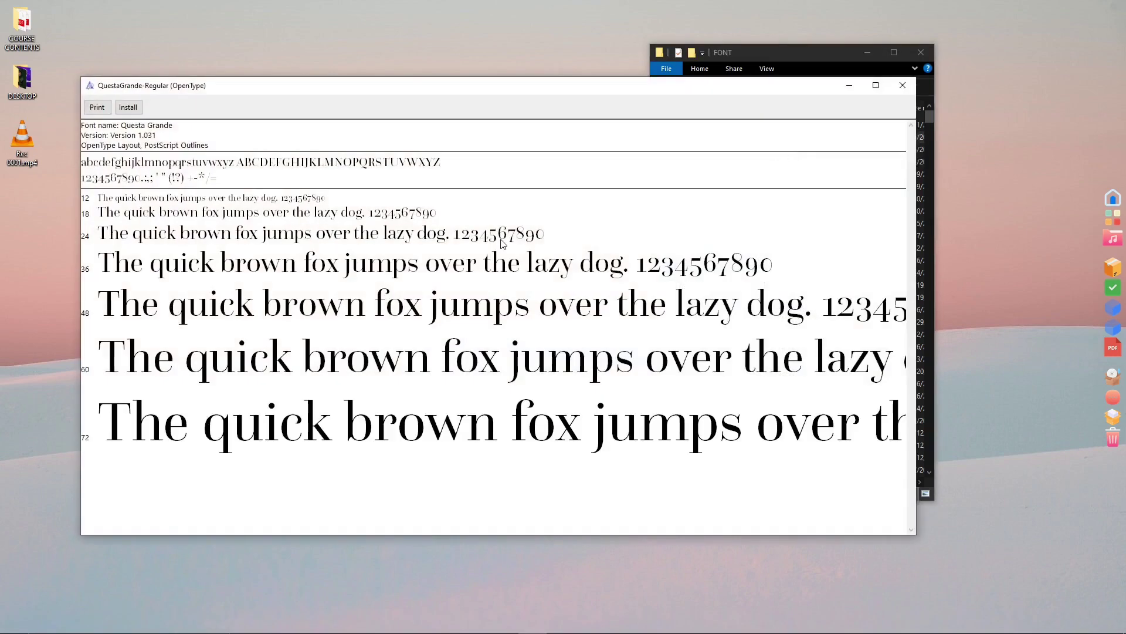
left_click(127, 107)
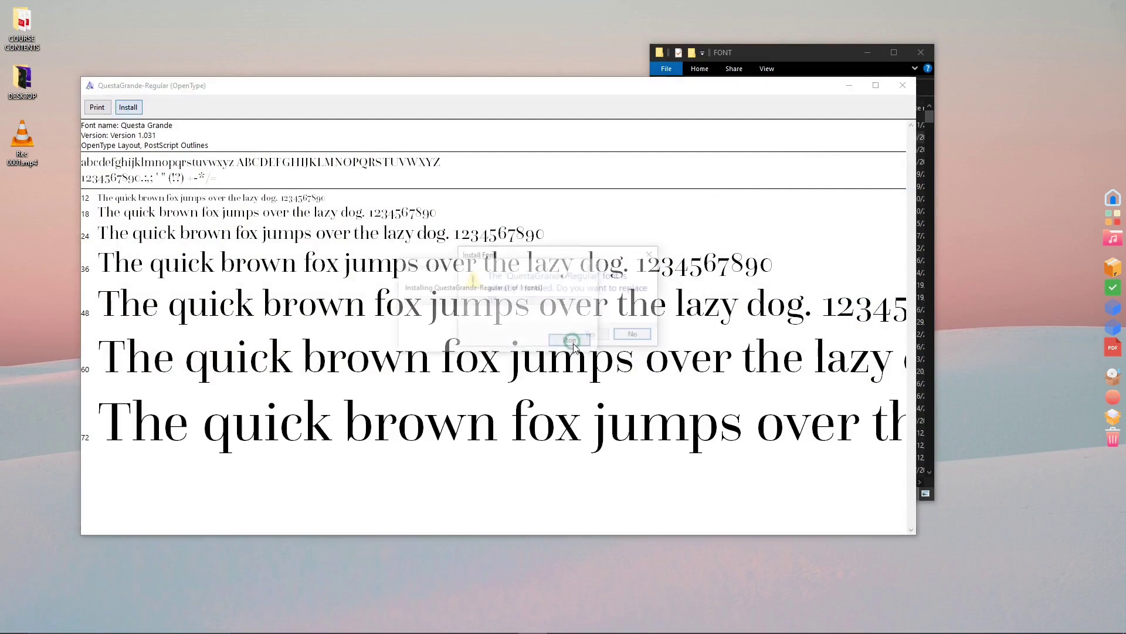
left_click(594, 335)
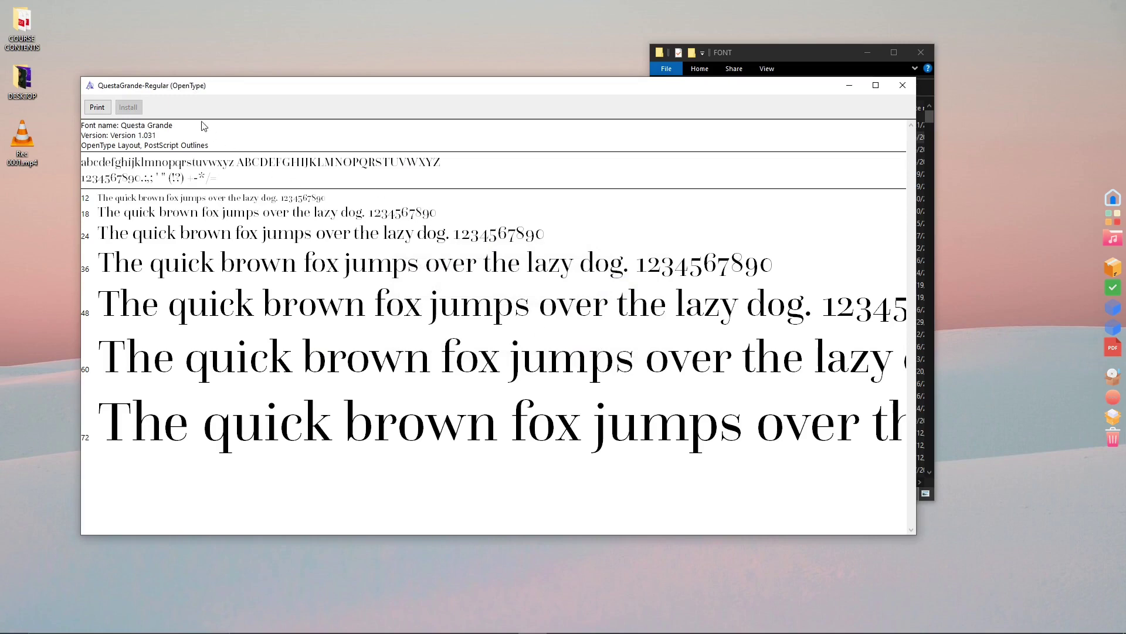
left_click(902, 88)
- Copy 2-questa_grande_regular.otf from the FONT folder to the desktop
left_click_drag(789, 137, 111, 221)
left_click(828, 187)
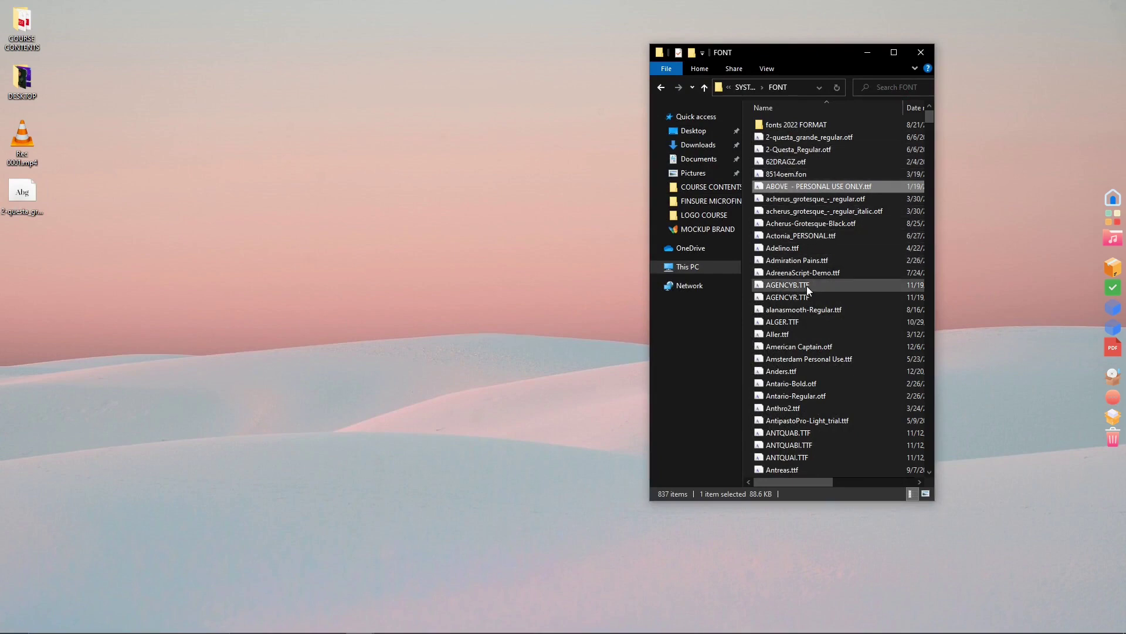
- Look through the font files listed in the FONT folder
scroll(808, 287, "down", 15)
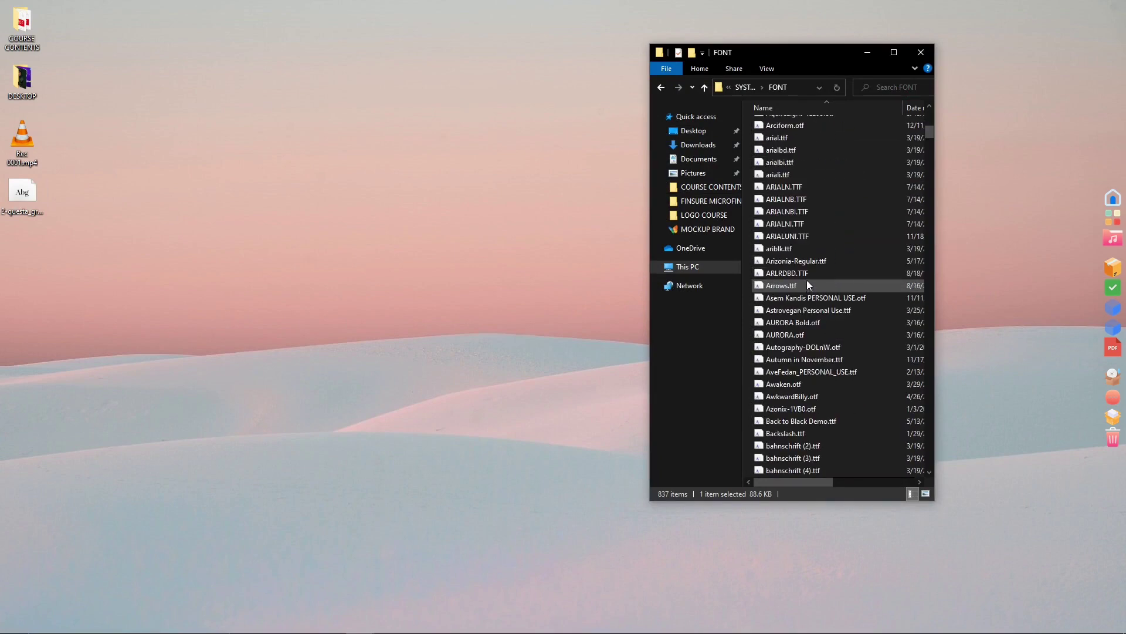
scroll(807, 284, "down", 10)
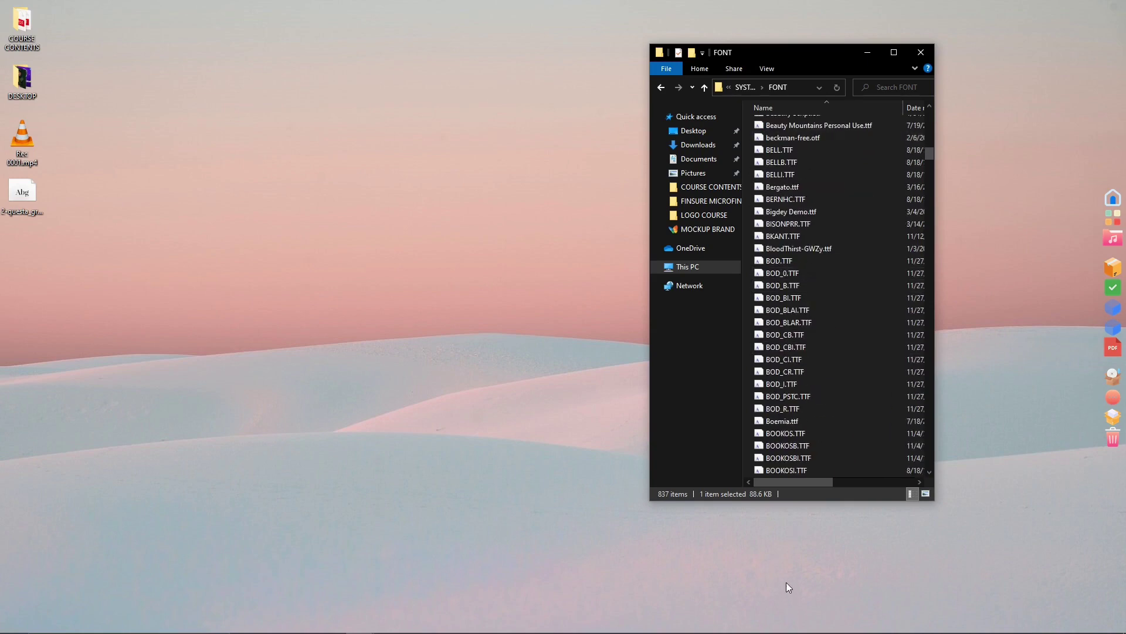
scroll(824, 332, "up", 9)
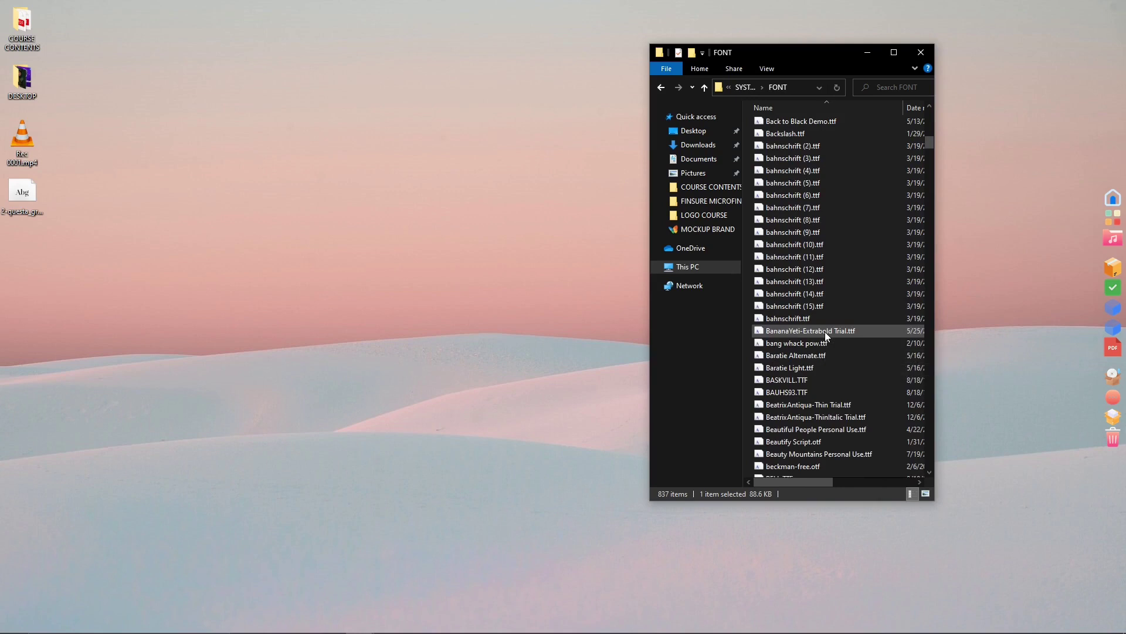
scroll(824, 323, "up", 8)
scroll(824, 322, "up", 10)
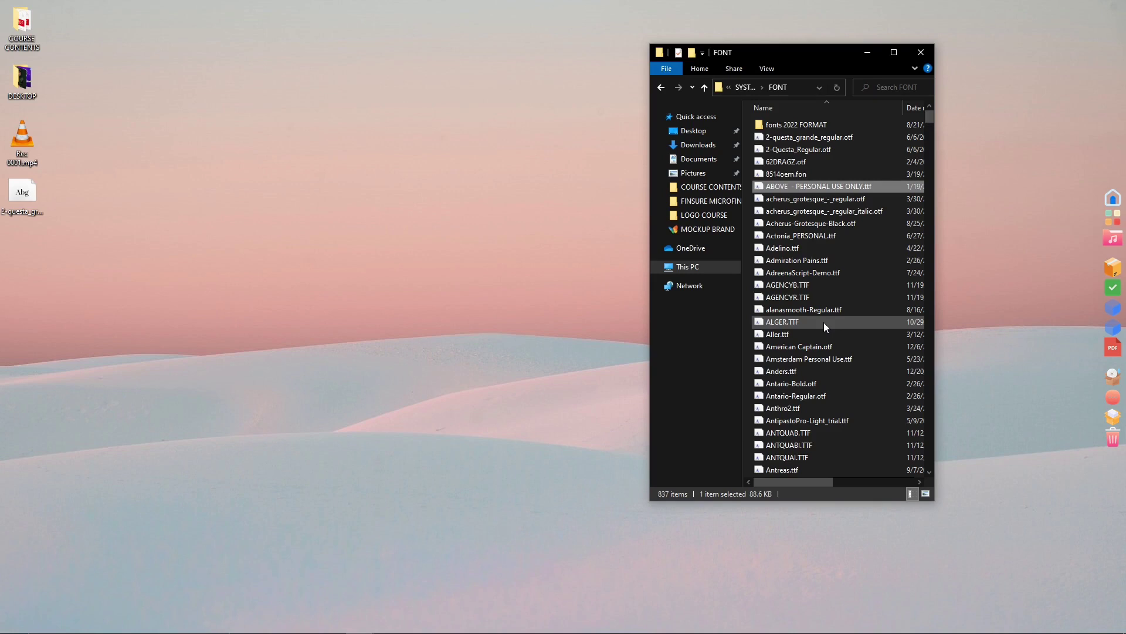
mouse_move(774, 315)
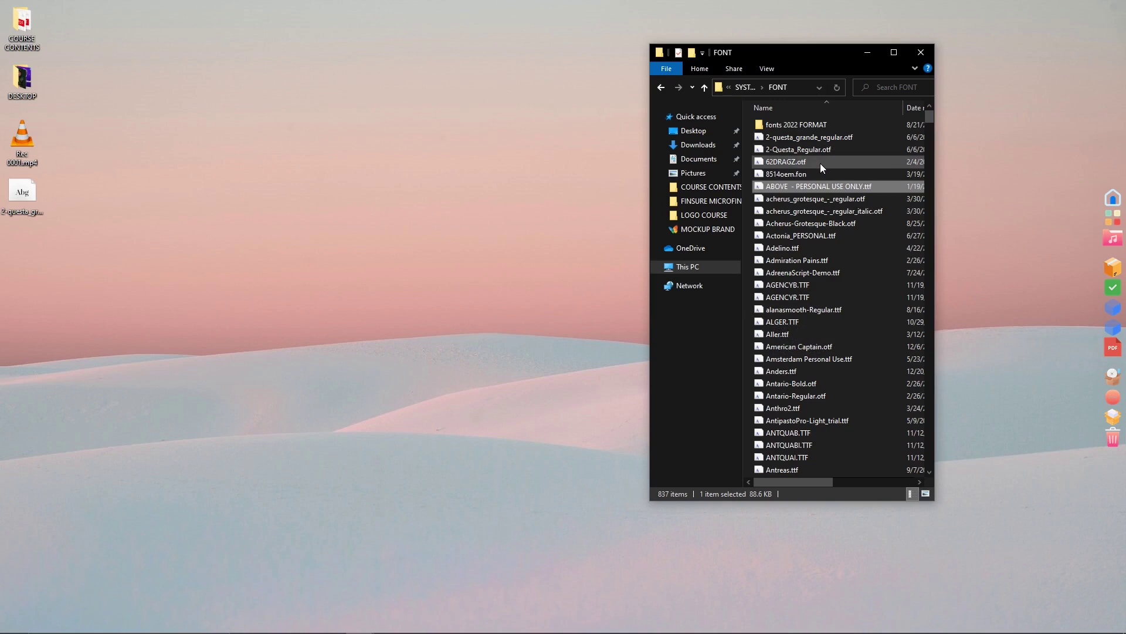
left_click(804, 237)
left_click(801, 286)
left_click(803, 216)
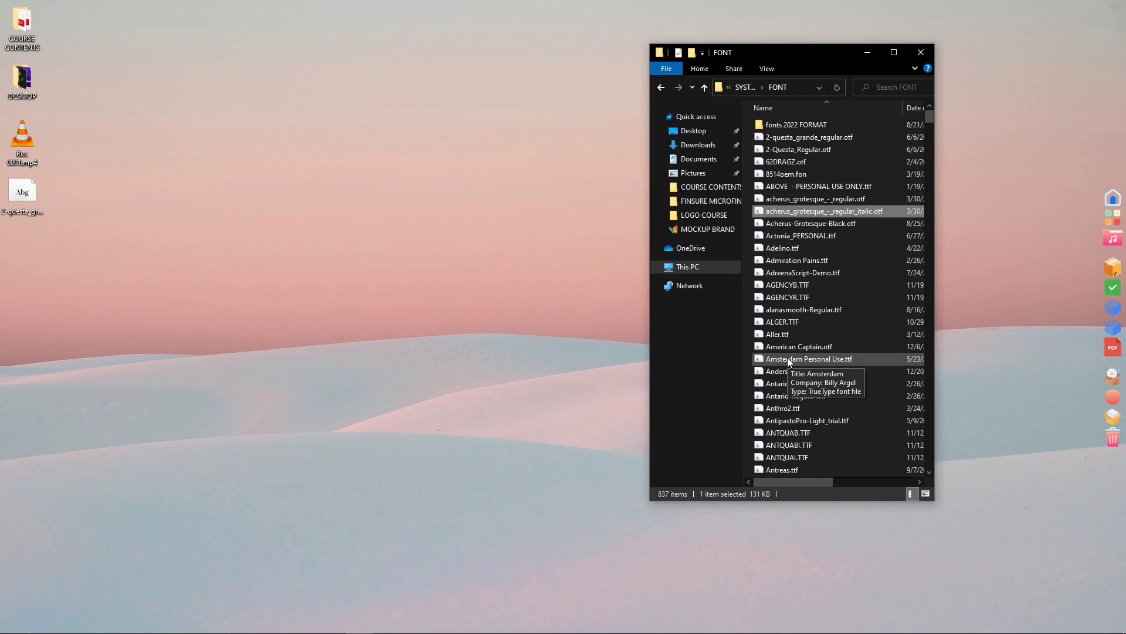
left_click(819, 274)
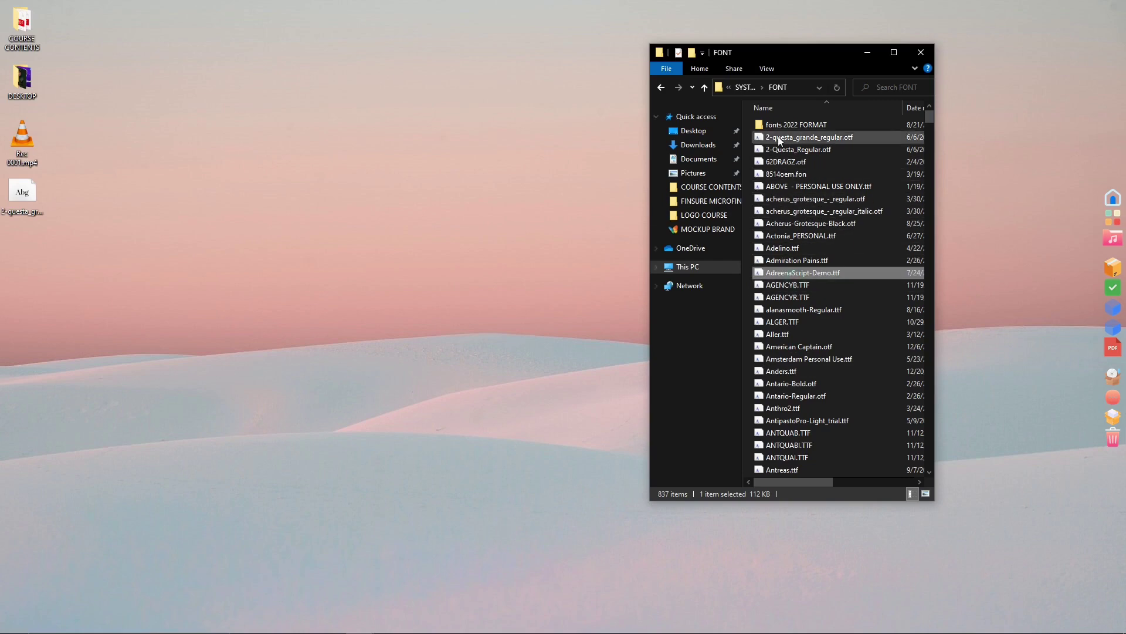
- Select all items in the FONT folder and reduce the selection to the fonts 2022 FORMAT folder
left_click_drag(872, 134, 833, 269)
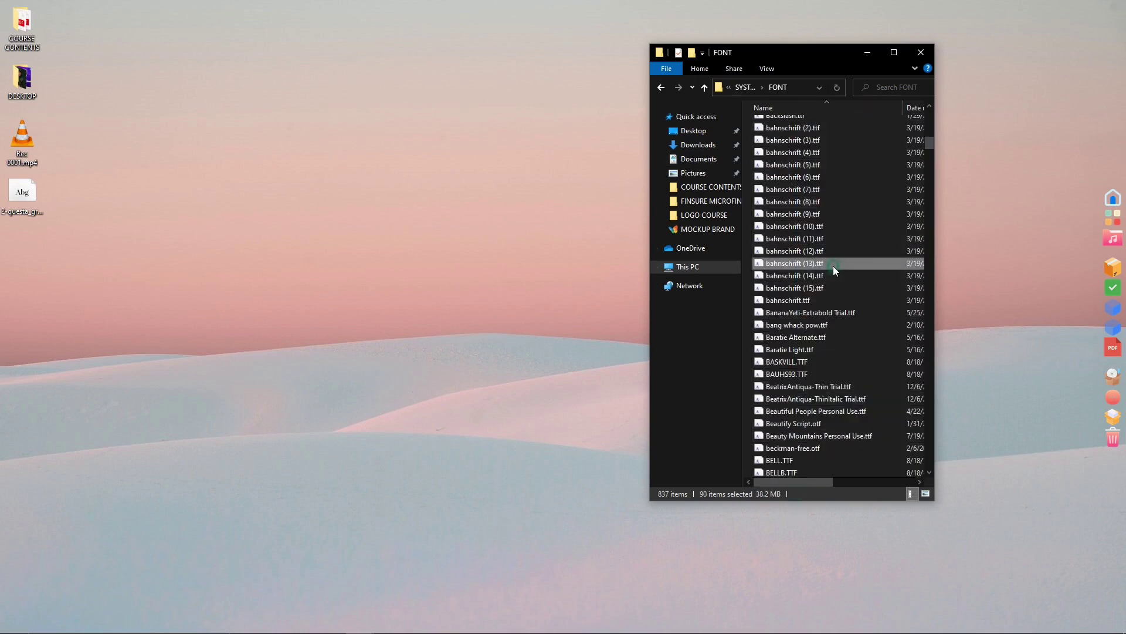
key("ctrl+a")
scroll(828, 211, "up", 20)
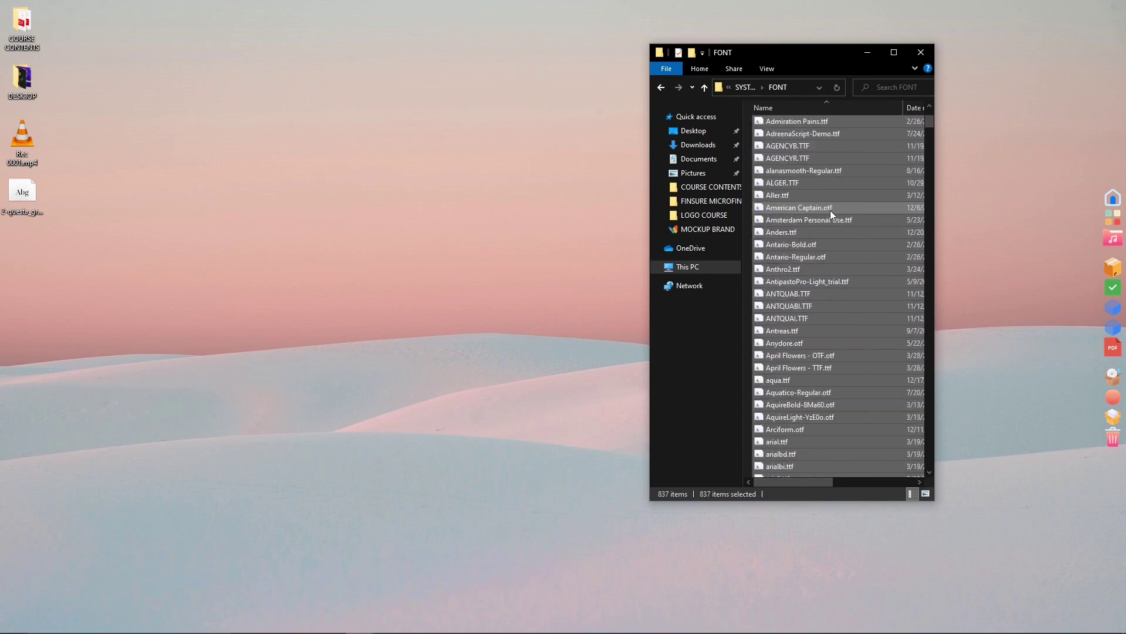
scroll(829, 210, "up", 7)
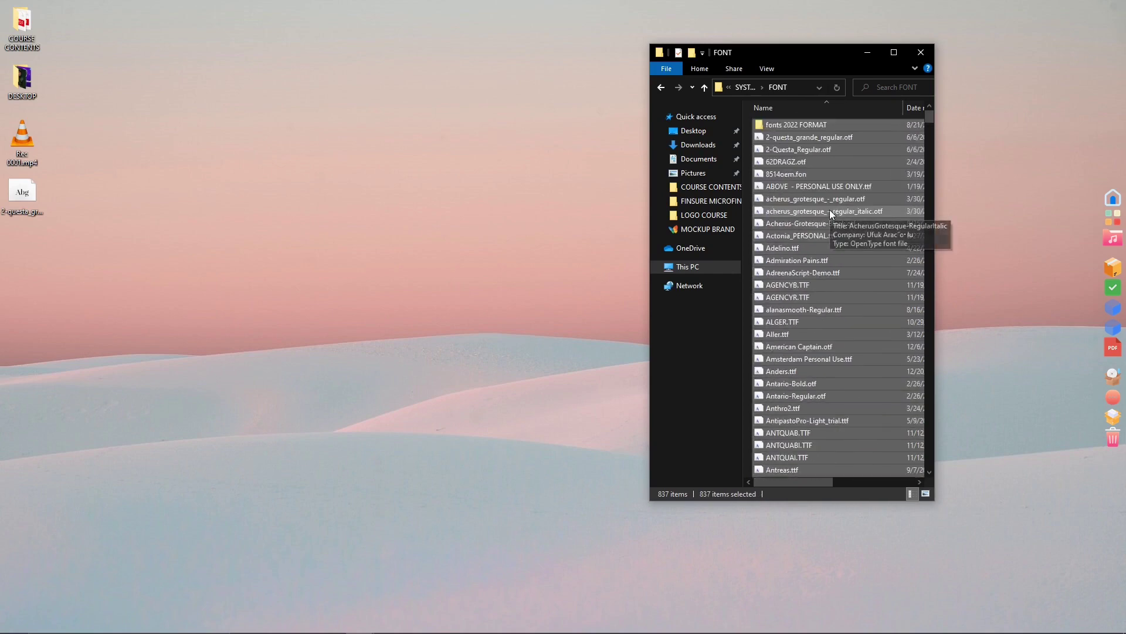
left_click(805, 138)
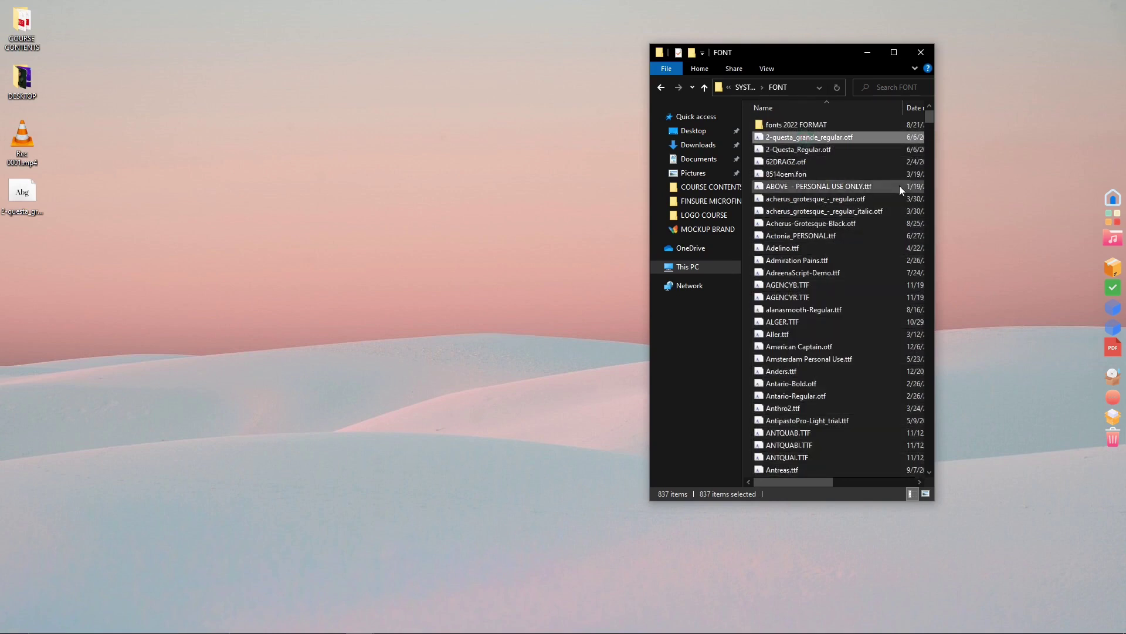
left_click(793, 126)
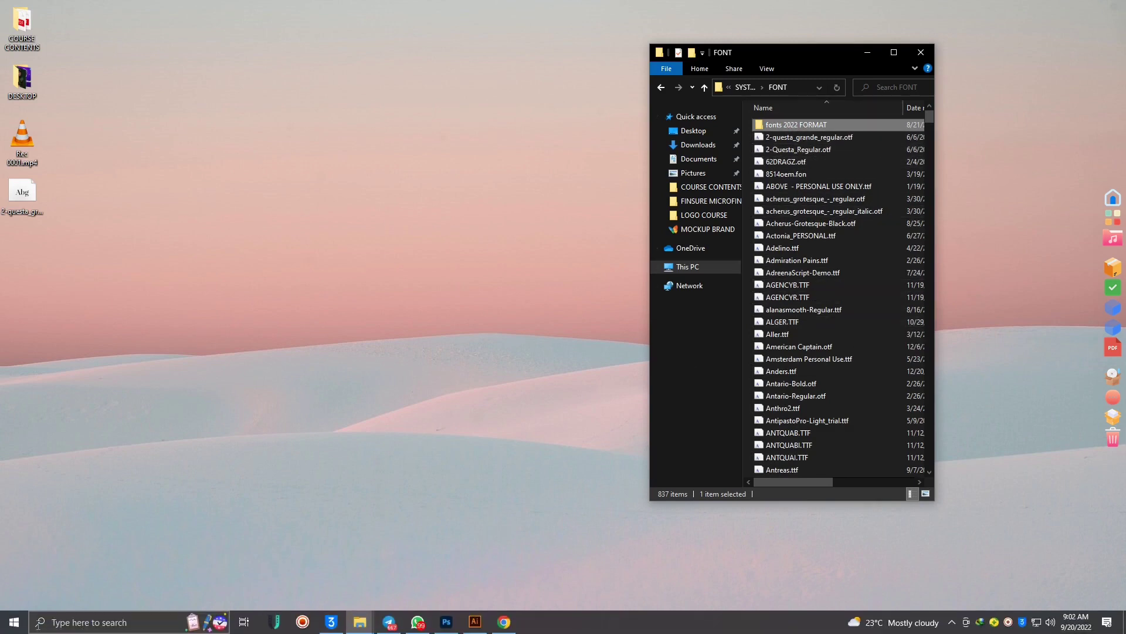
- Search Windows for FONT, open Font settings and place its window beside the FONT folder
left_click(14, 621)
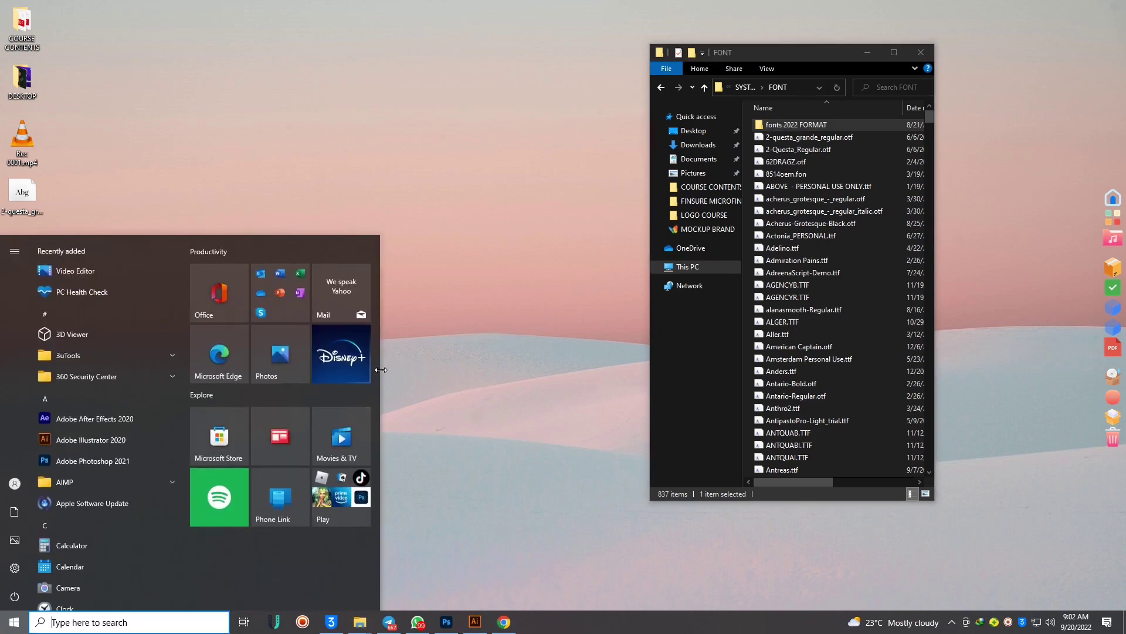
type("FONT")
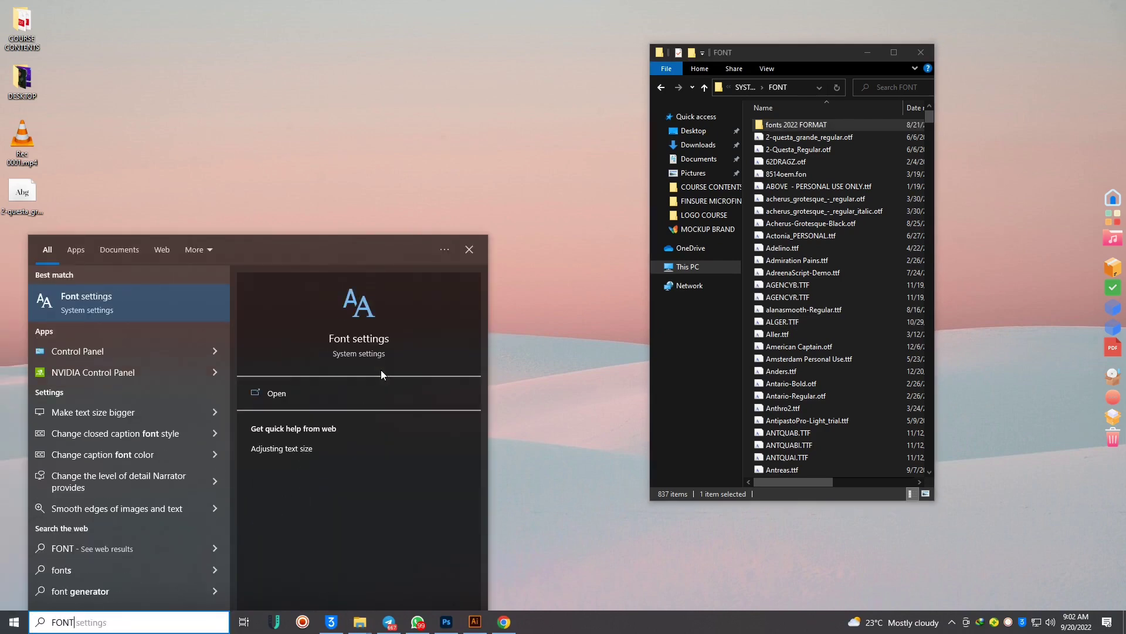
left_click(94, 304)
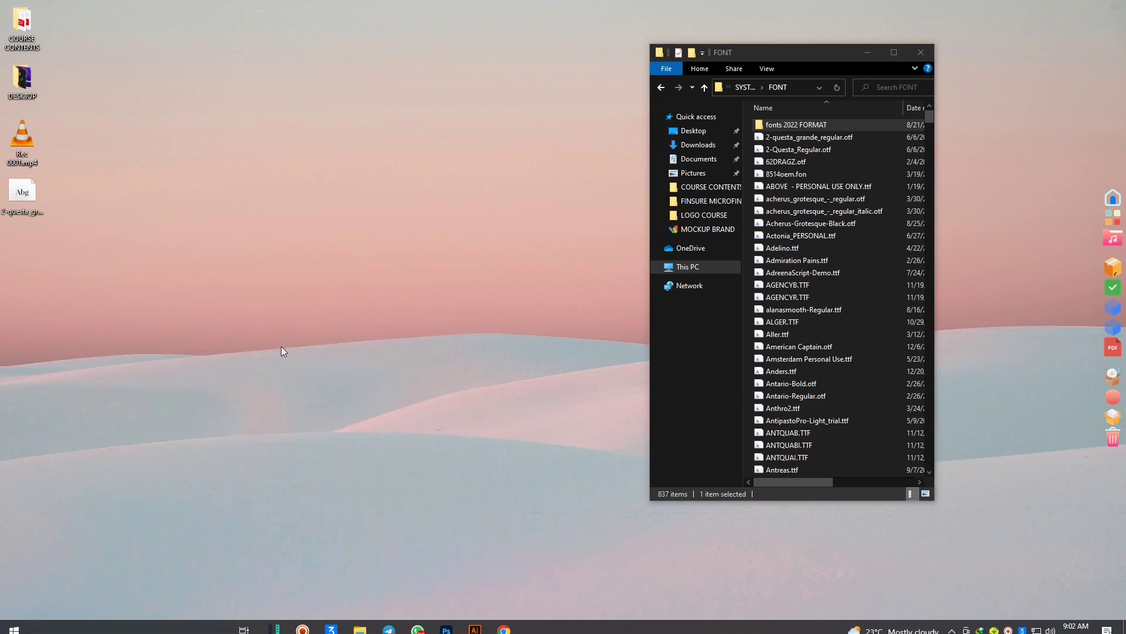
left_click_drag(550, 120, 376, 99)
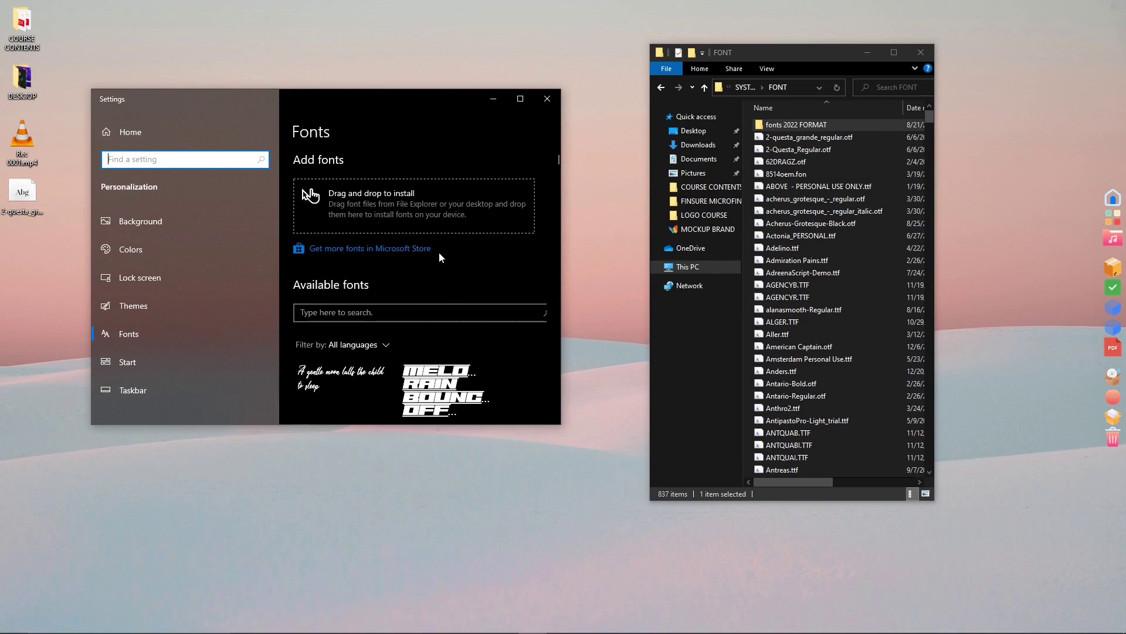
- Install the five fonts from 62DRAGZ.otf to acherus_grotesque_-_regular_italic.otf through Font settings, replacing installed versions for all current items, and close Settings
left_click_drag(836, 164, 414, 211)
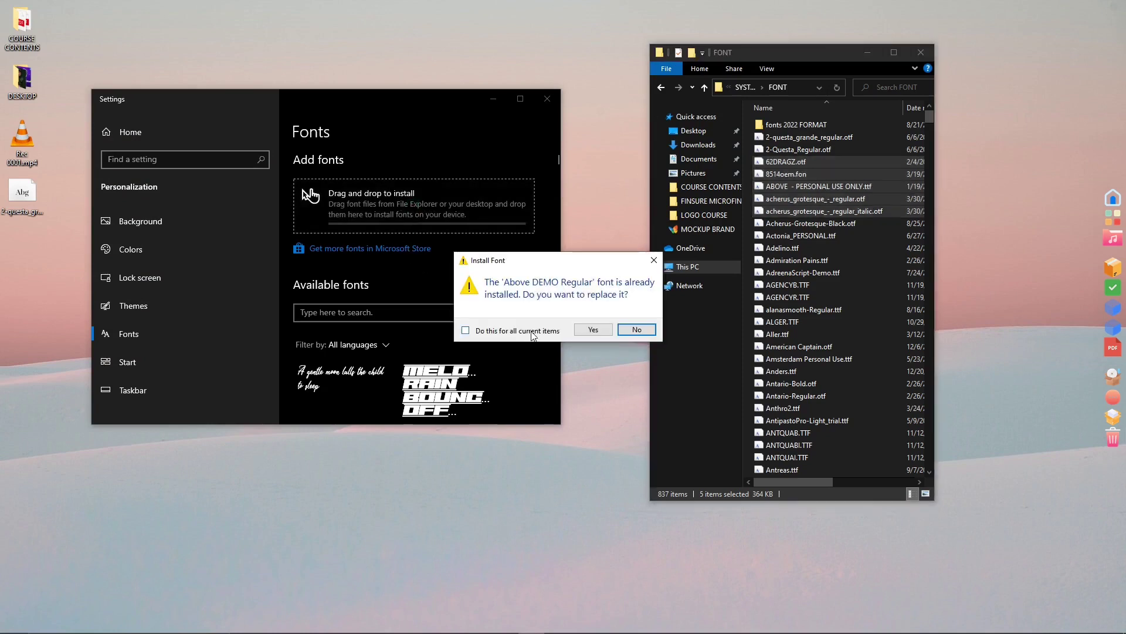
left_click(593, 330)
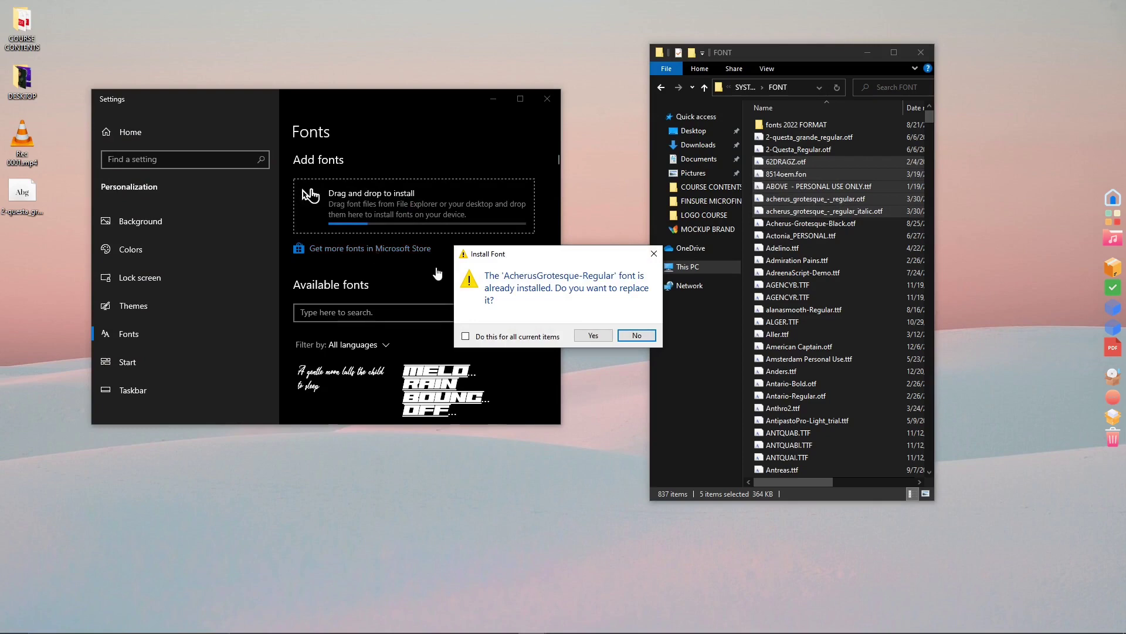
left_click(467, 337)
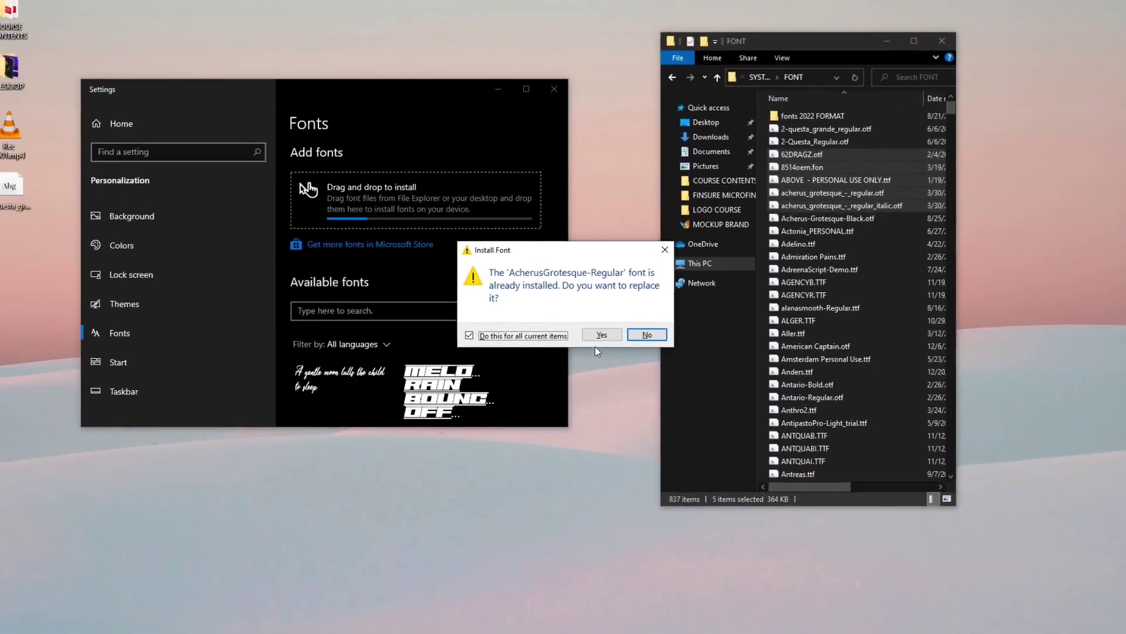
left_click(813, 318)
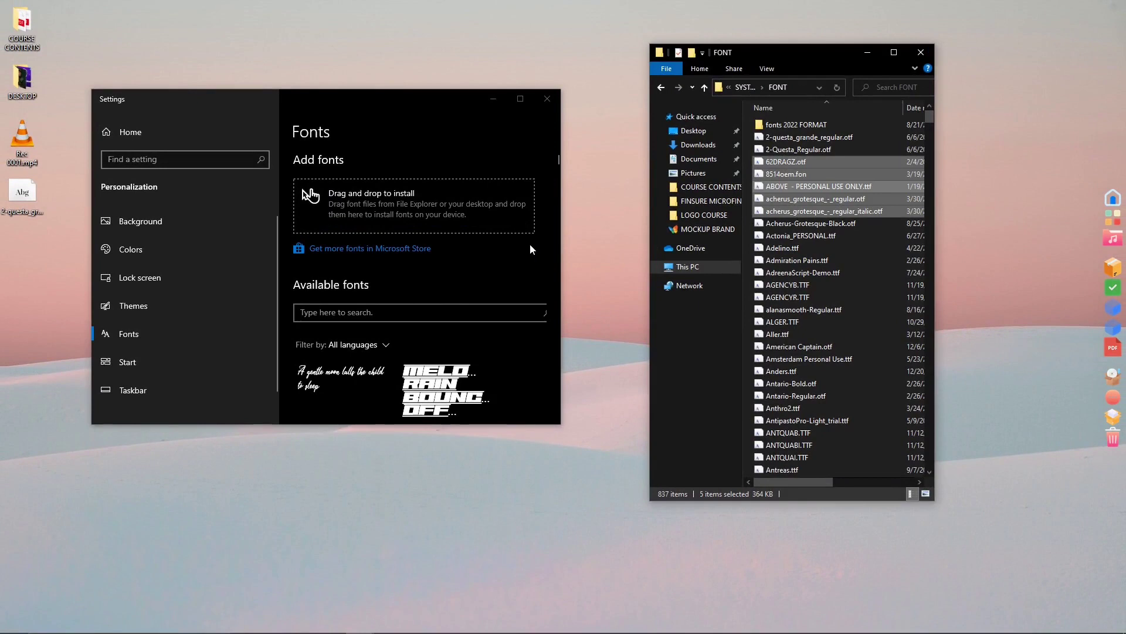
scroll(376, 293, "down", 15)
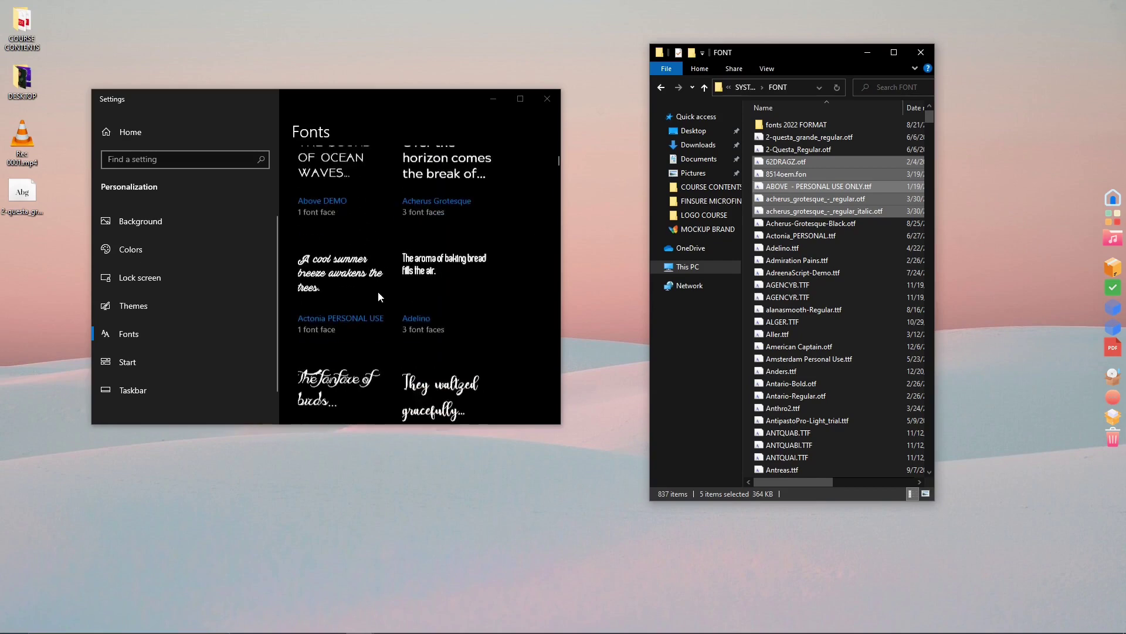
left_click(556, 100)
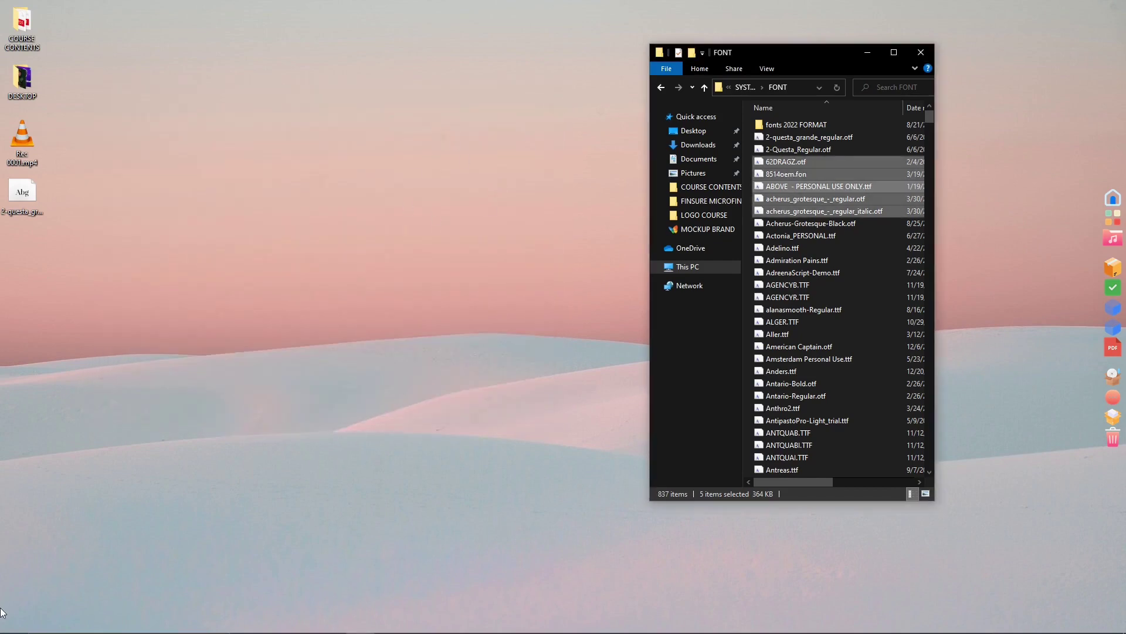
- Search Windows for CON, open Control Panel and place its window beside the FONT folder
left_click(13, 623)
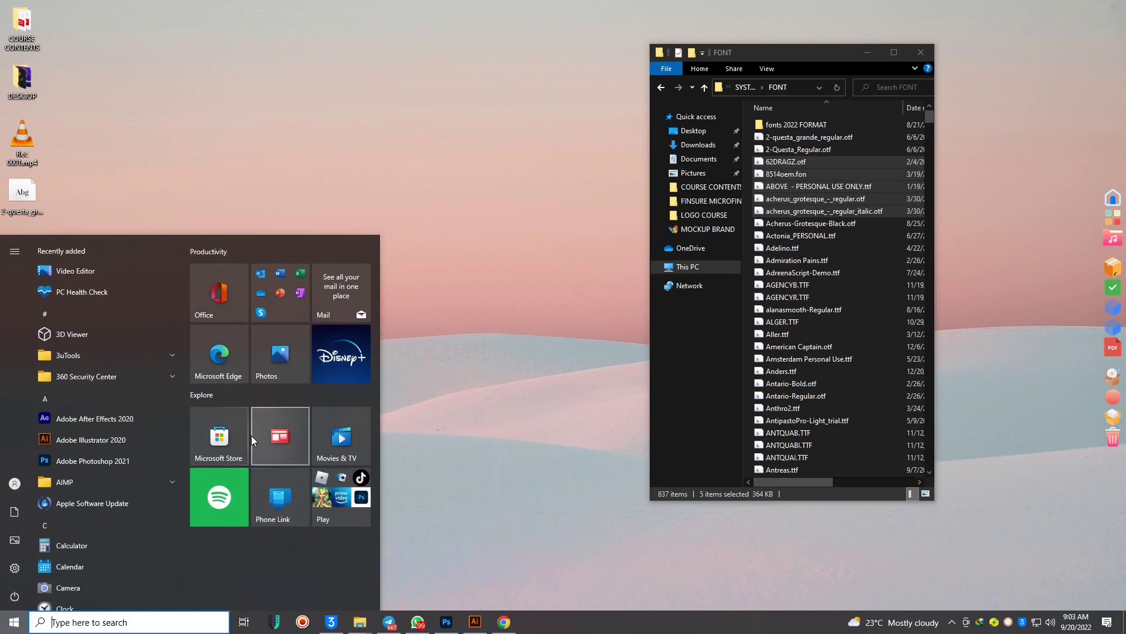
type("CON")
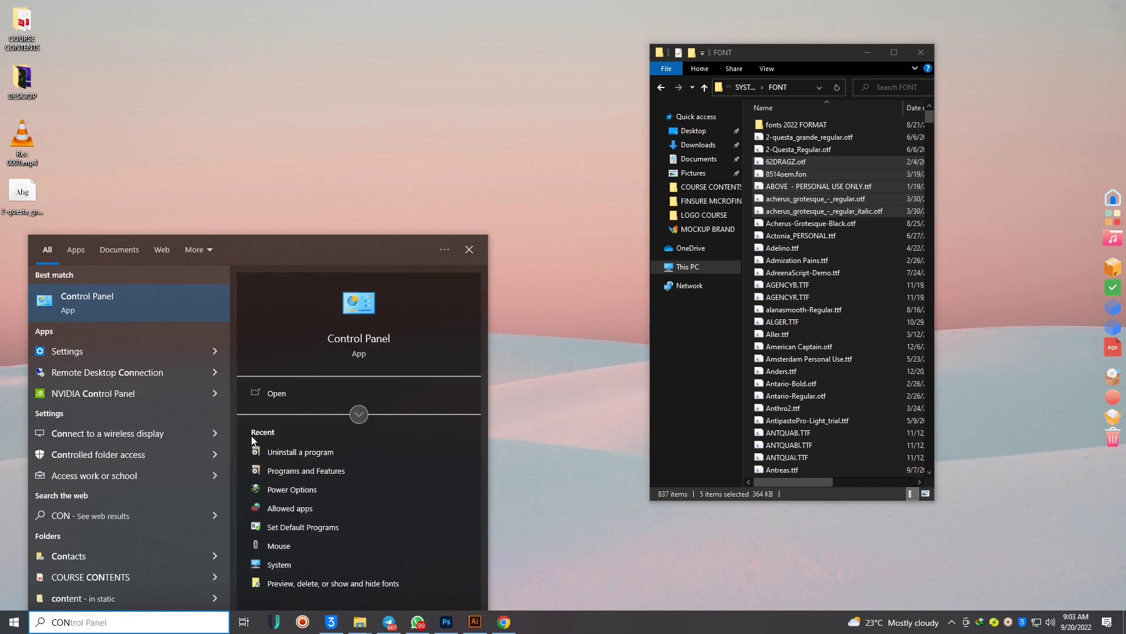
left_click(89, 298)
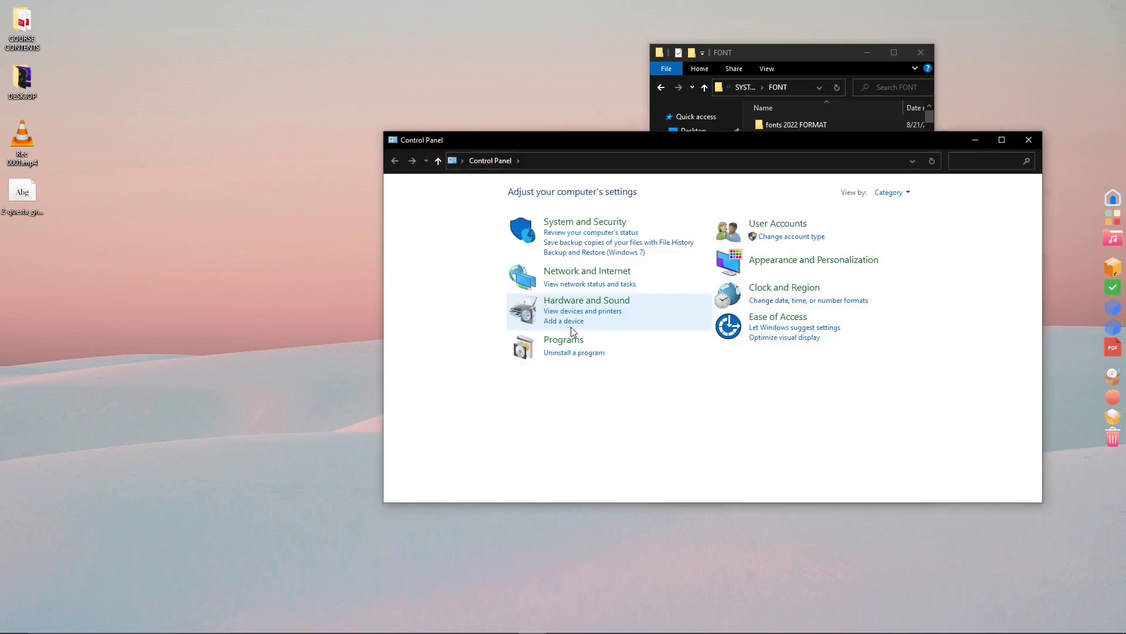
left_click_drag(727, 142, 353, 112)
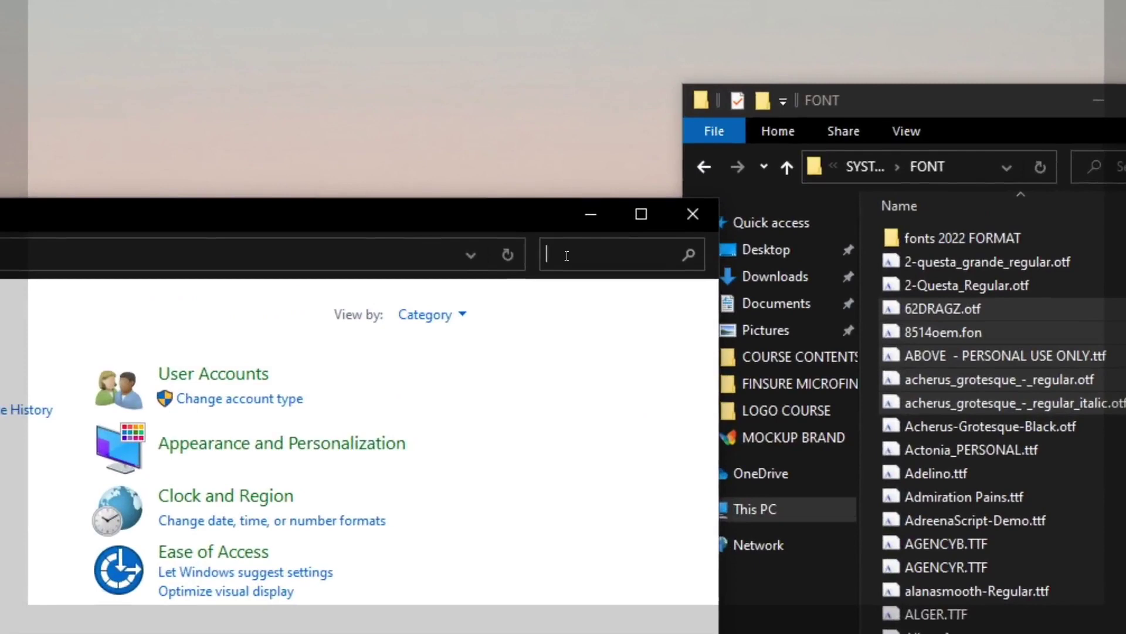
- Search Control Panel for FONT and open the page to preview, delete, or show and hide fonts
type("FO")
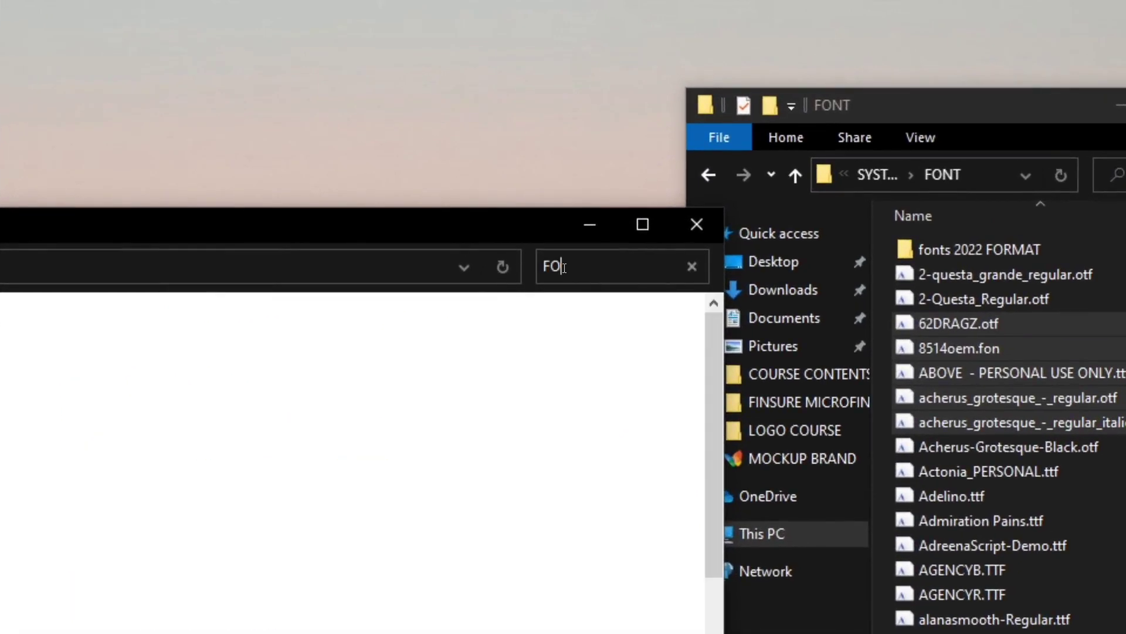
type("T")
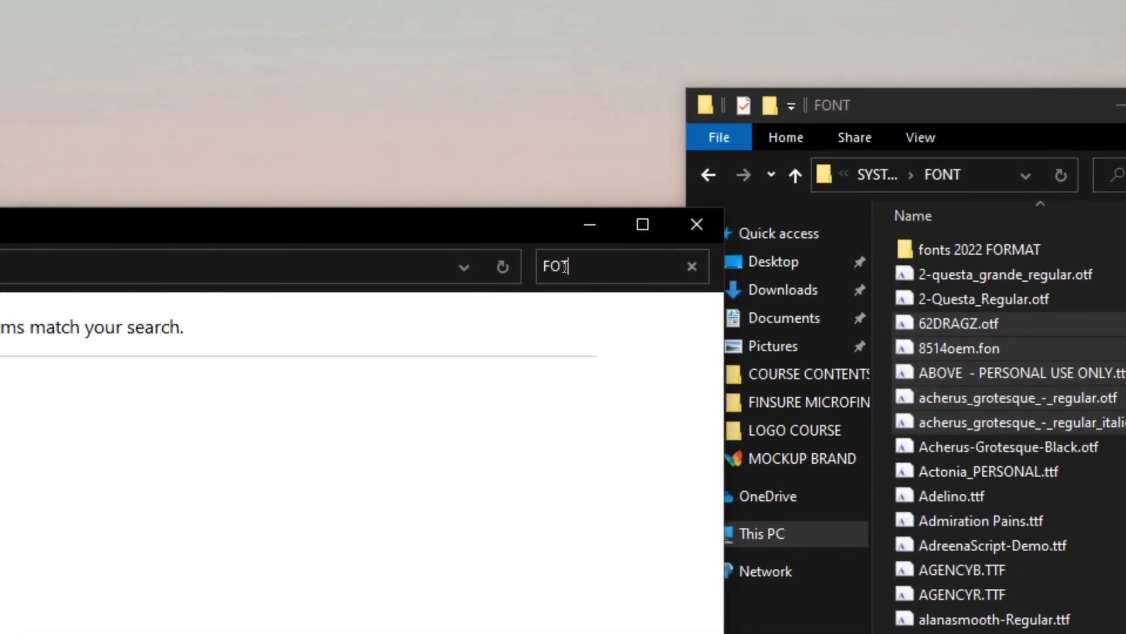
type("S")
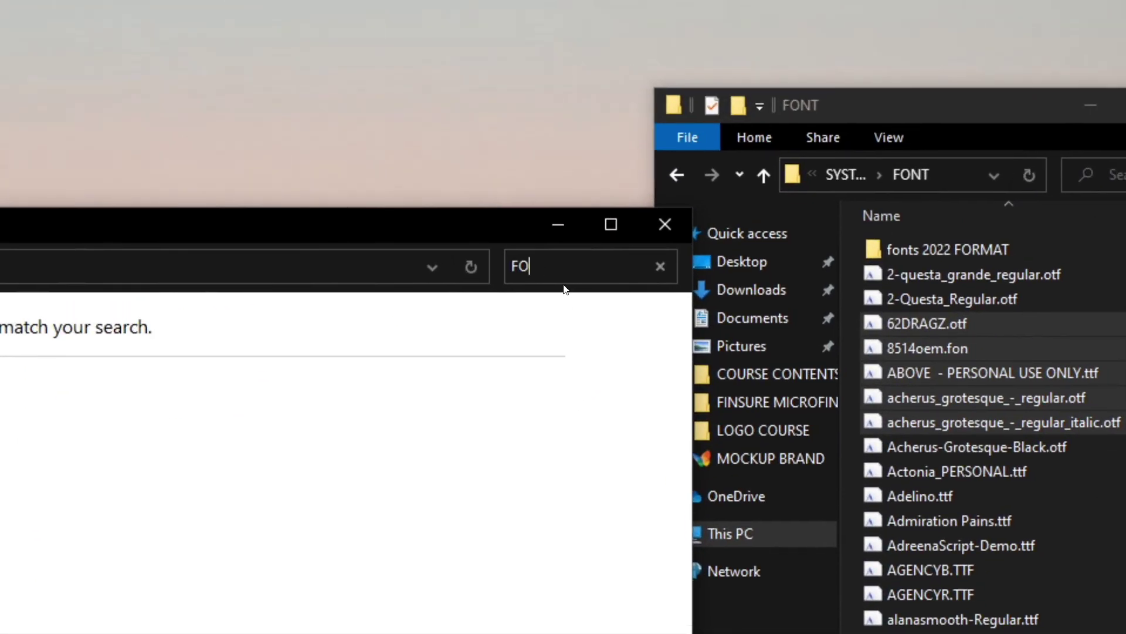
type("NT")
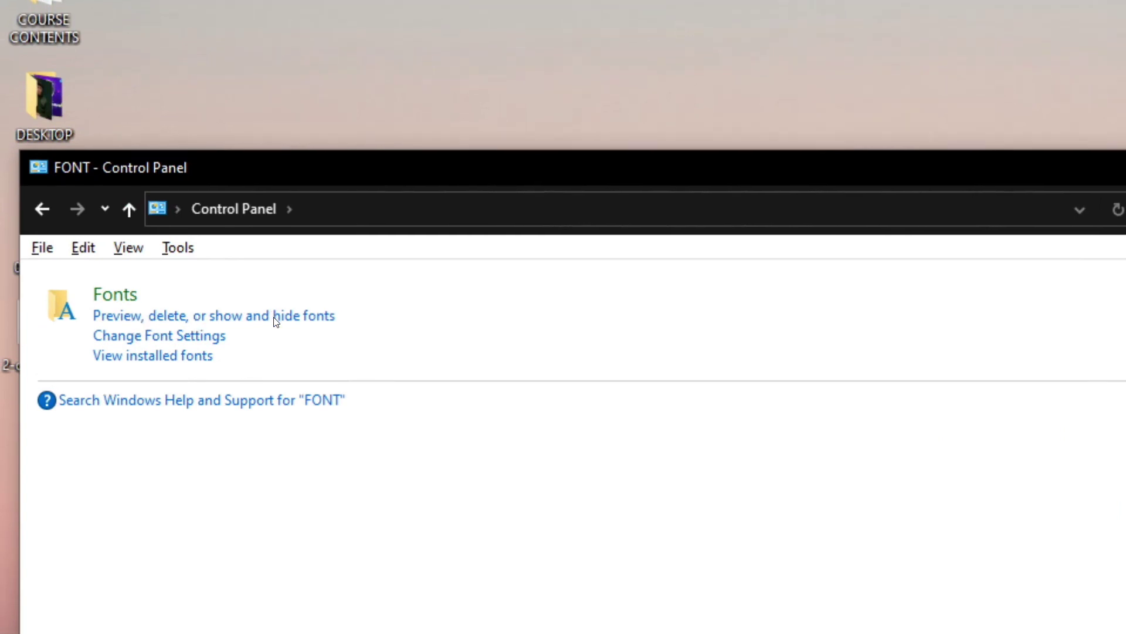
left_click(273, 320)
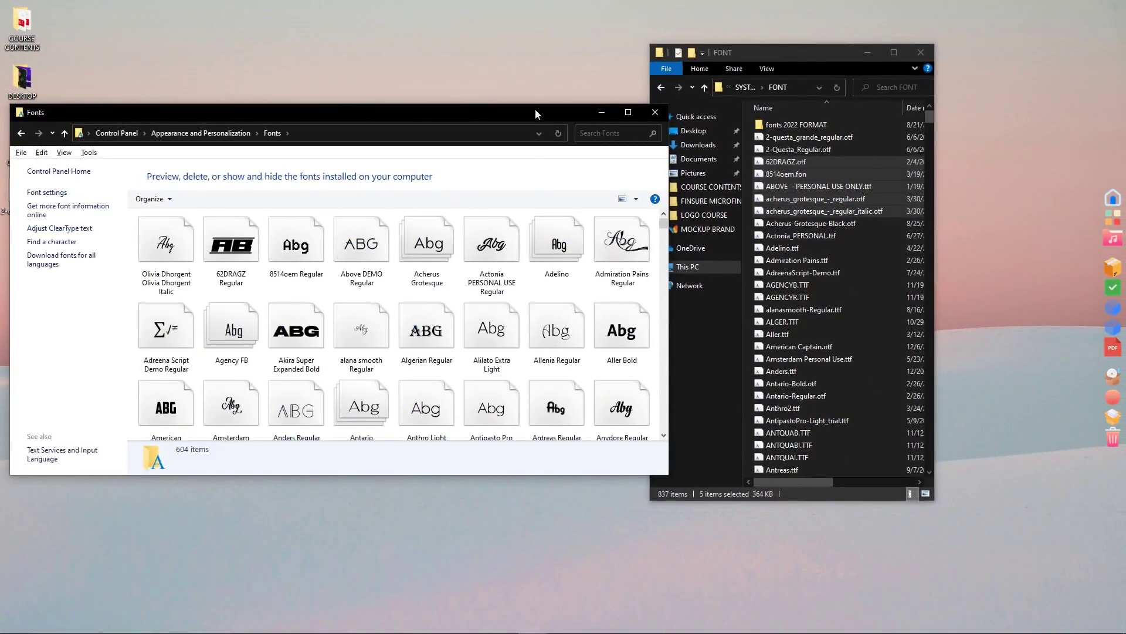
- Shrink the Fonts window beside the FONT folder, install the five selected fonts into it, replacing installed versions, and close both windows
left_click_drag(488, 108, 460, 108)
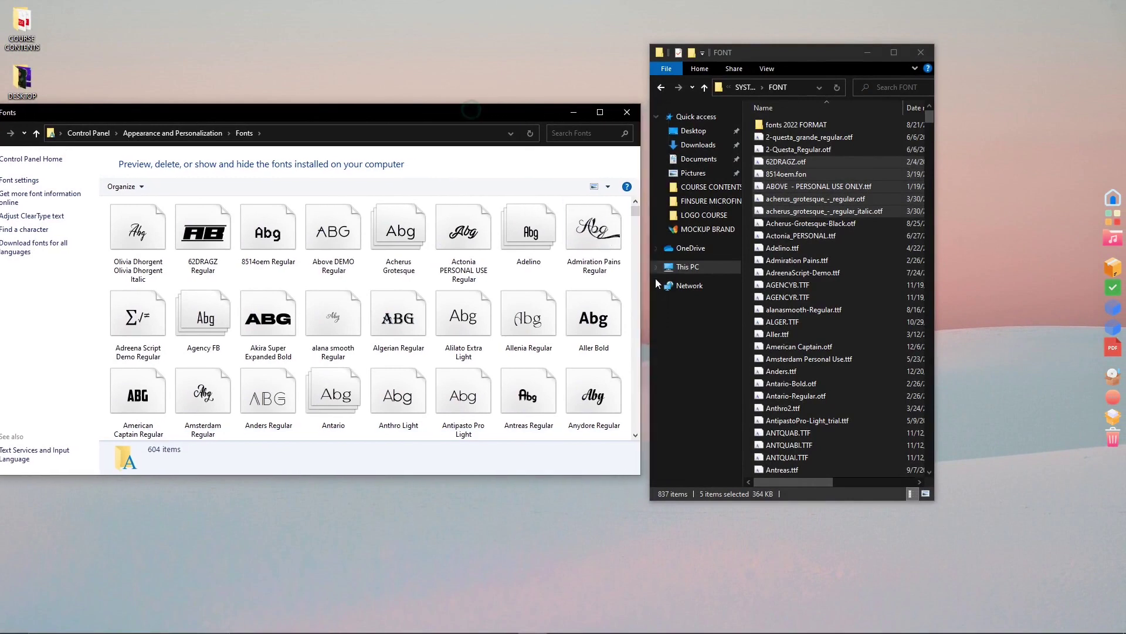
left_click_drag(640, 267, 514, 267)
left_click_drag(819, 174, 319, 310)
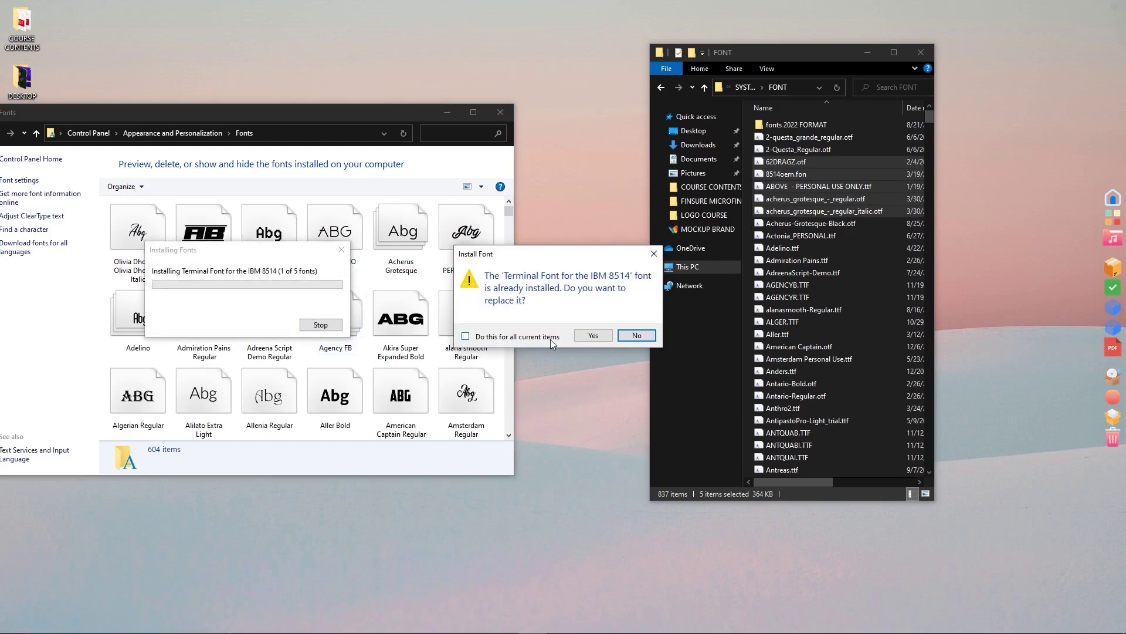
left_click(593, 335)
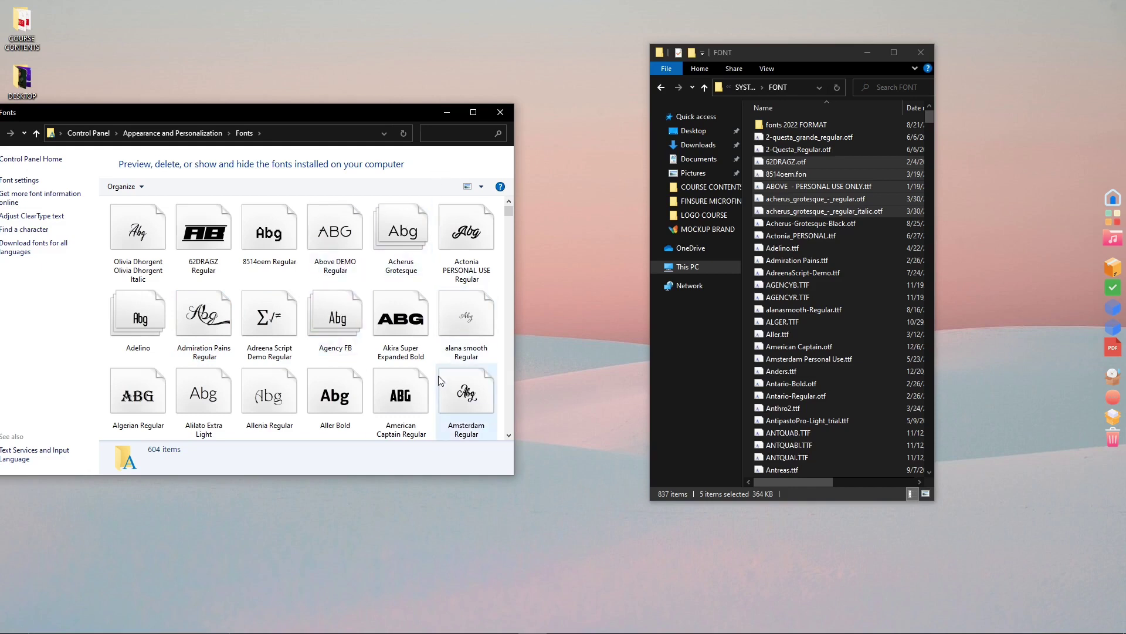
left_click(508, 113)
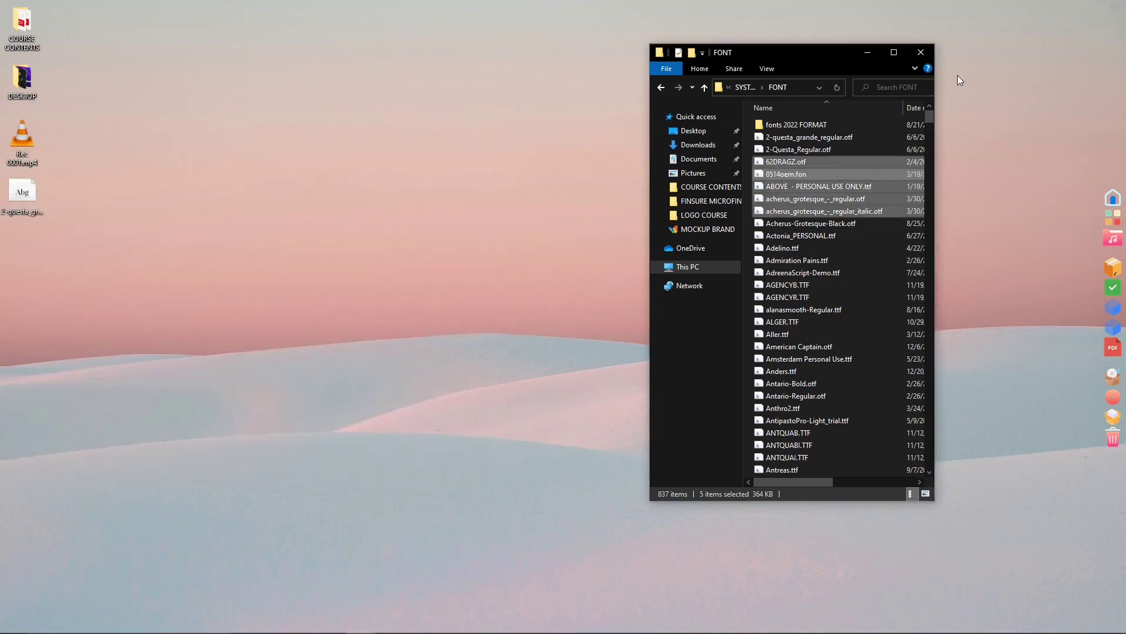
left_click(928, 50)
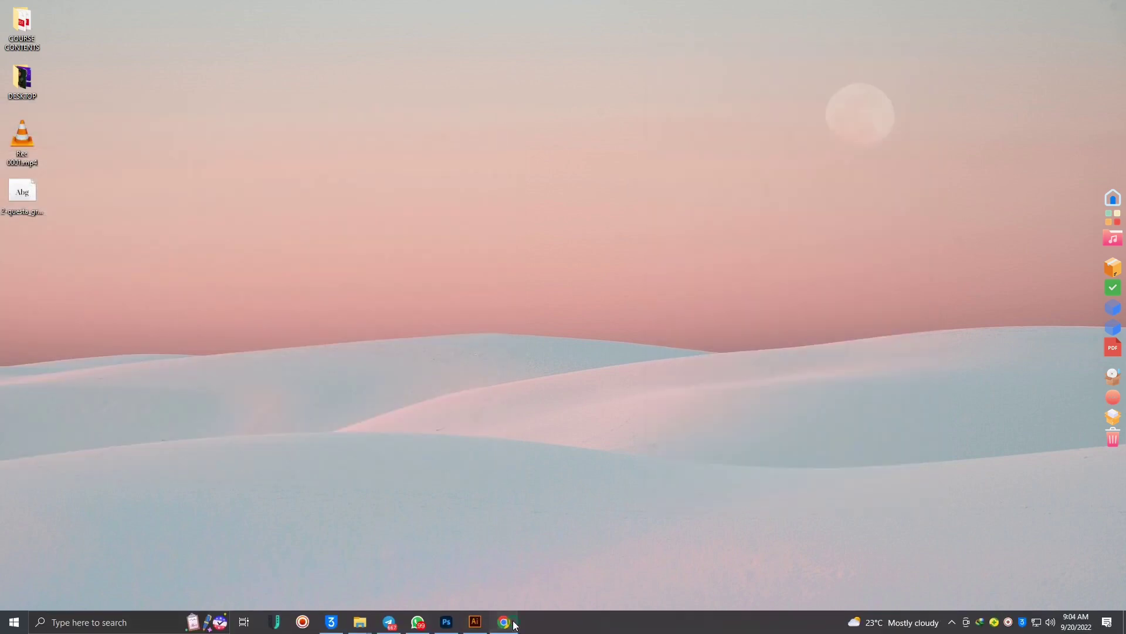
- Switch to Photoshop and bring up the blank Untitled-1 document
left_click(513, 625)
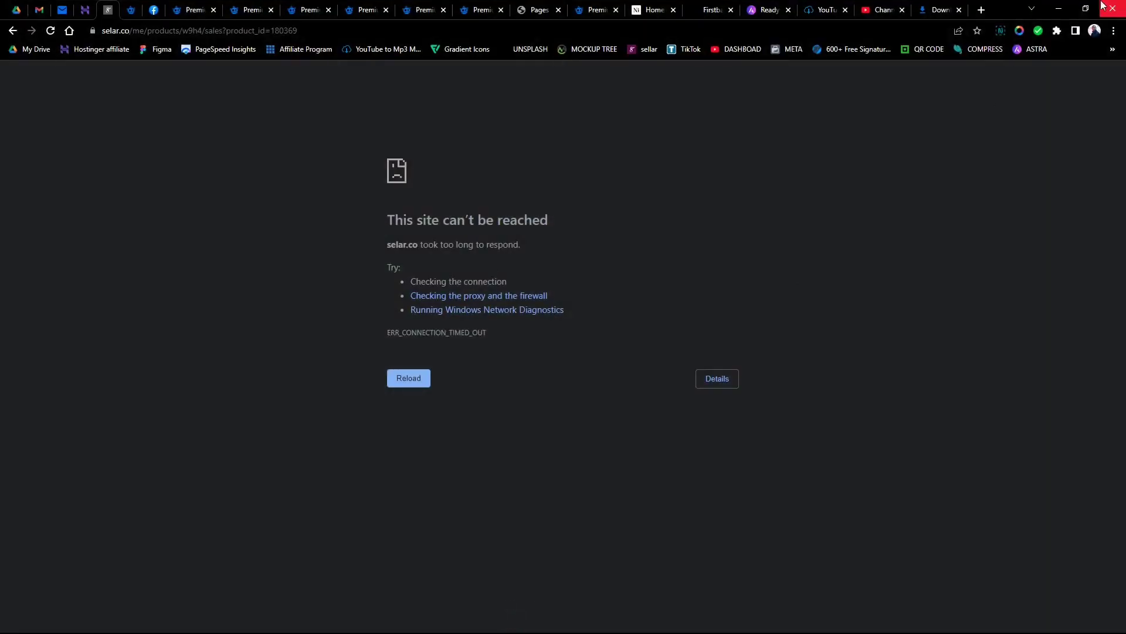
left_click(1059, 8)
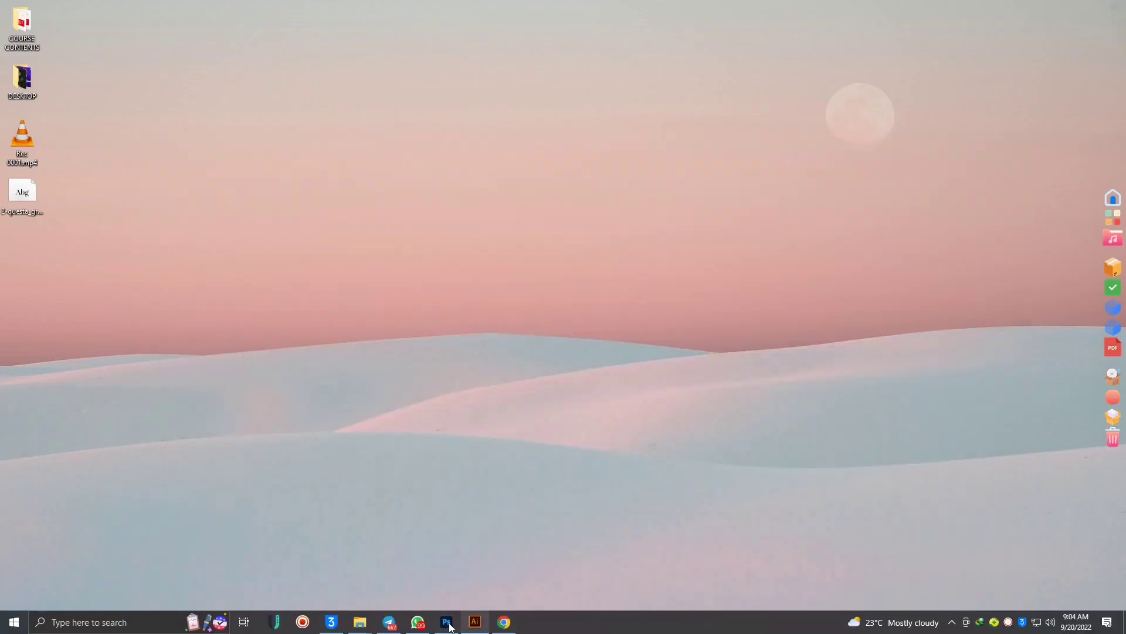
left_click(446, 628)
left_click(842, 45)
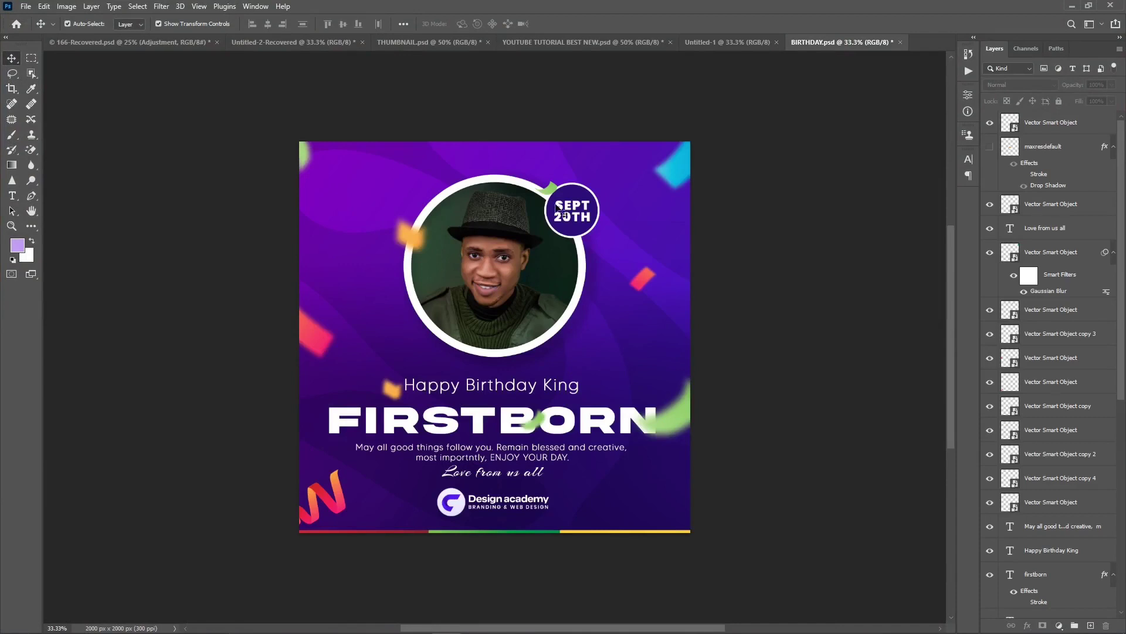
left_click(744, 43)
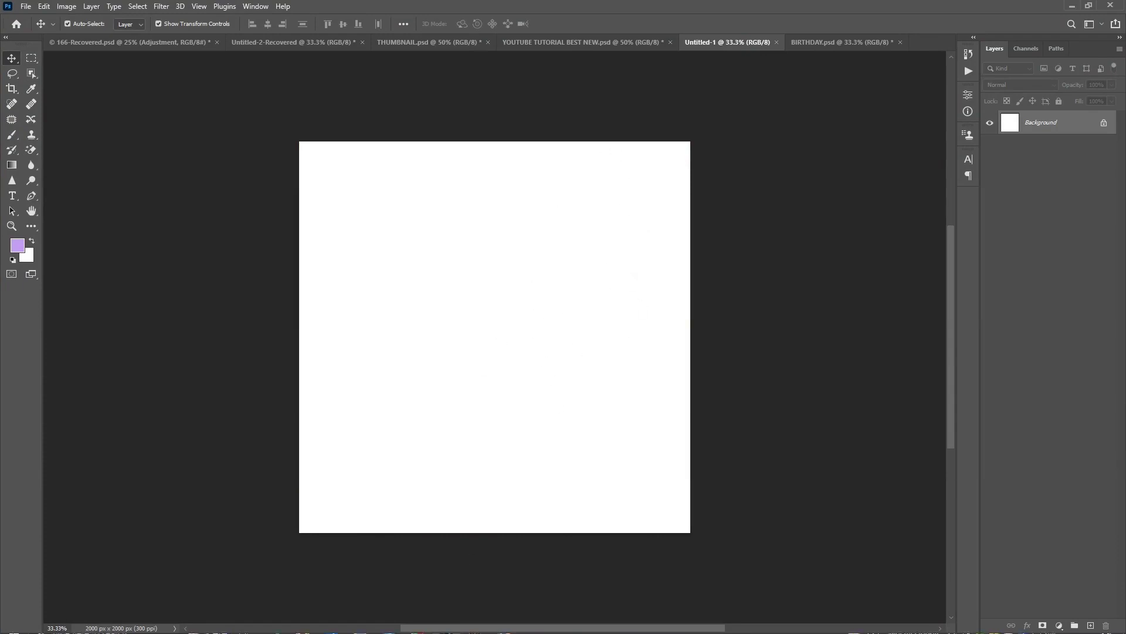
- Switch to Illustrator and look through the open documents, ending on Untitled-1 with the DOLITTLE logo
mouse_move(478, 627)
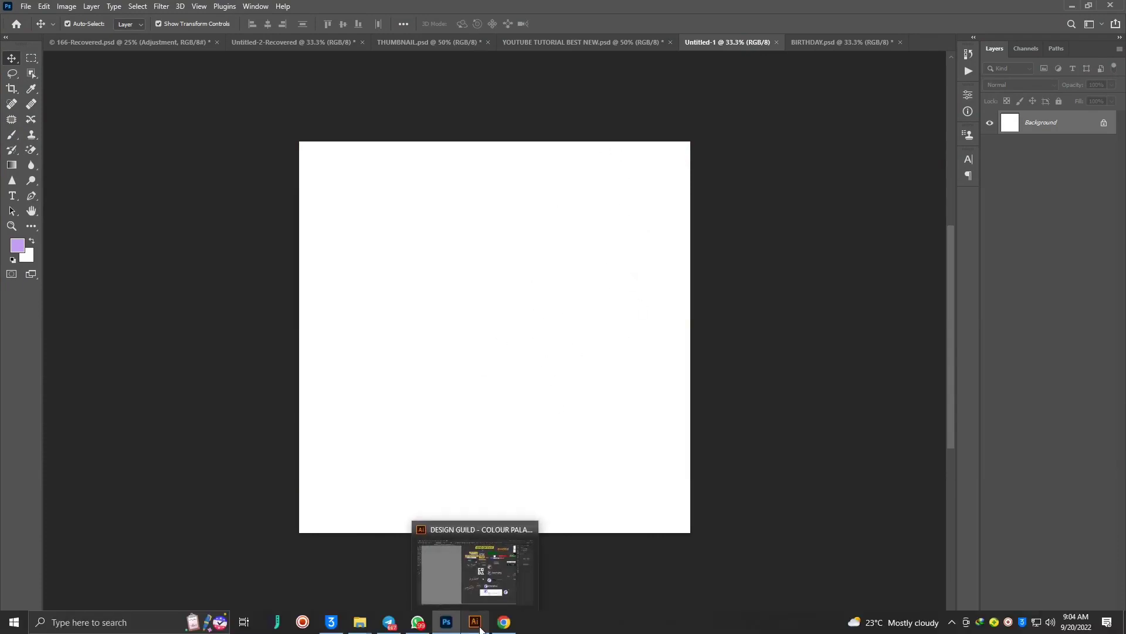
left_click(476, 625)
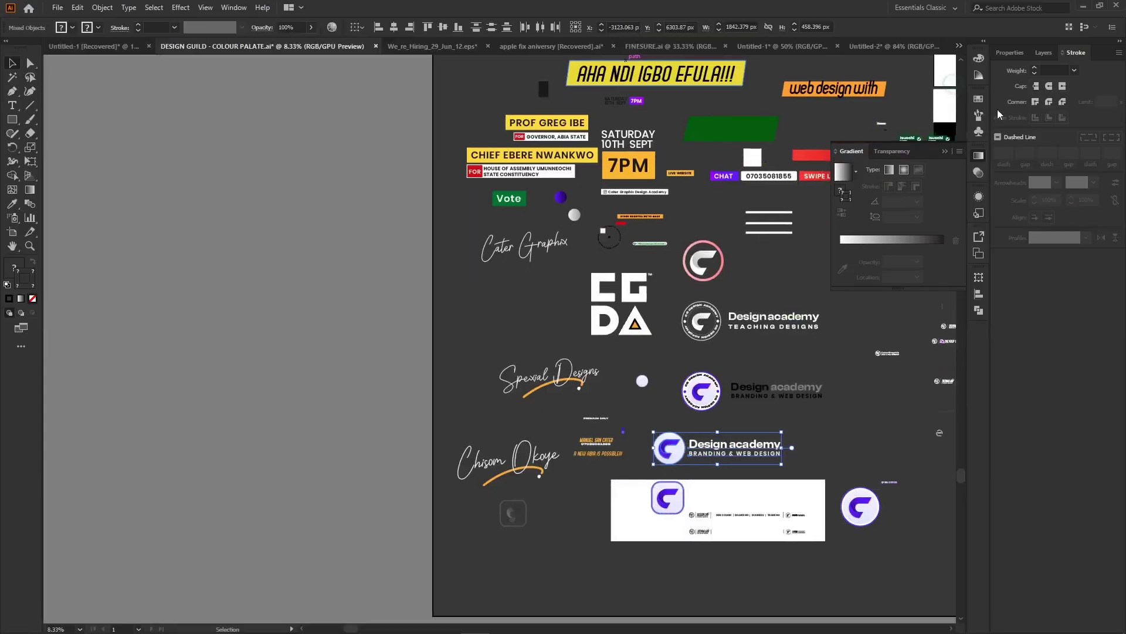
left_click(881, 47)
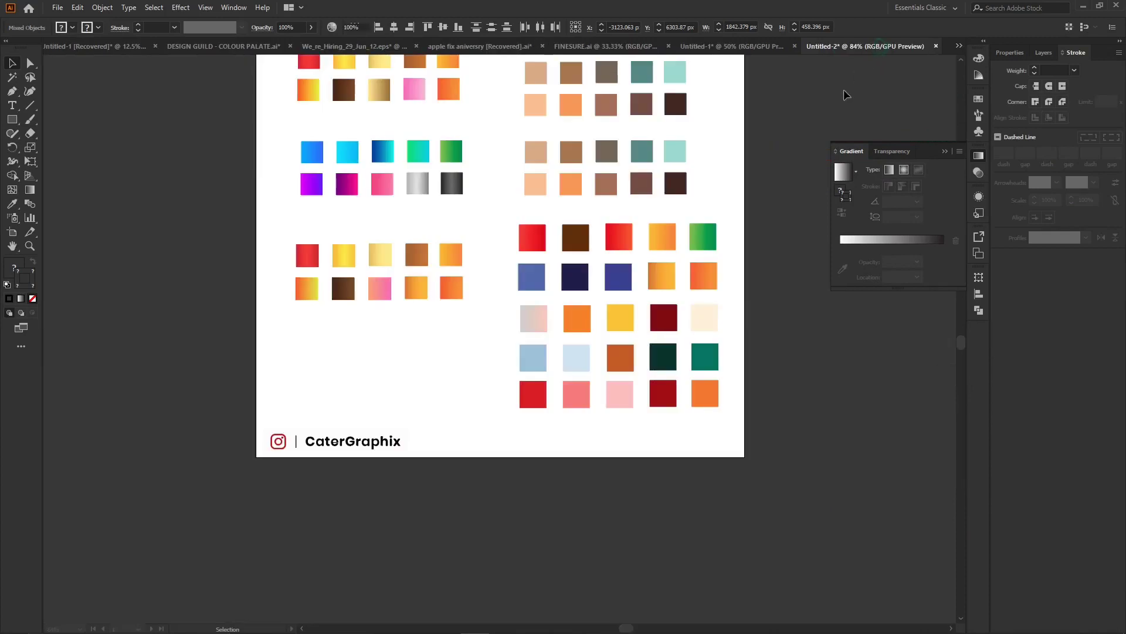
left_click(743, 47)
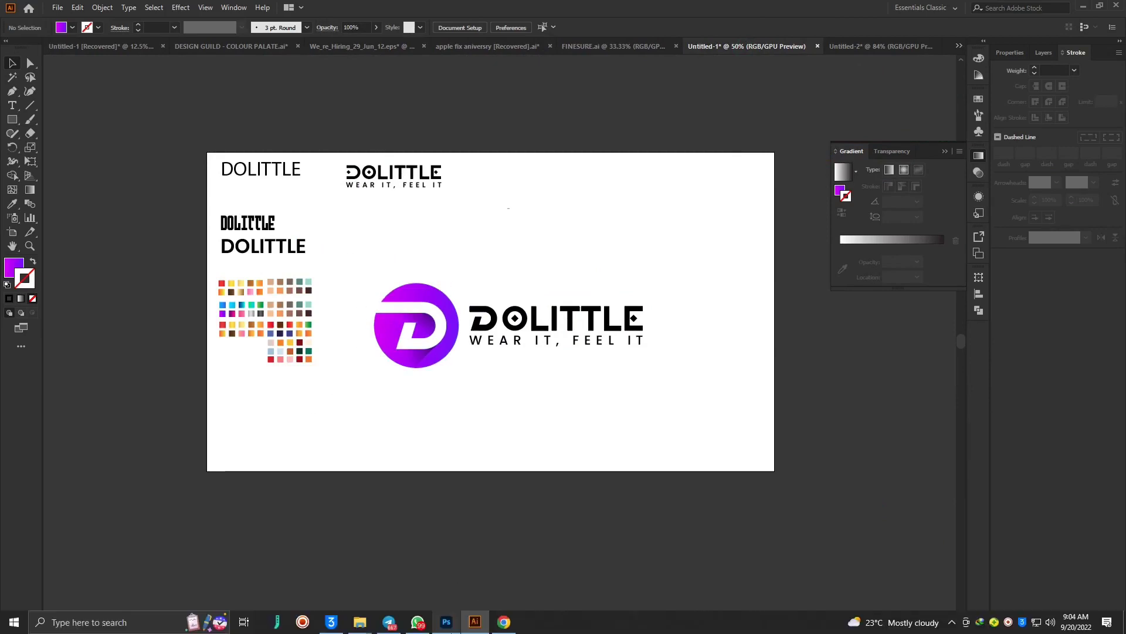
- Return to Photoshop, draw a purple rectangle about 762 × 1443 px over the canvas's upper-left corner with the Rectangle Tool, and deselect it
left_click(451, 621)
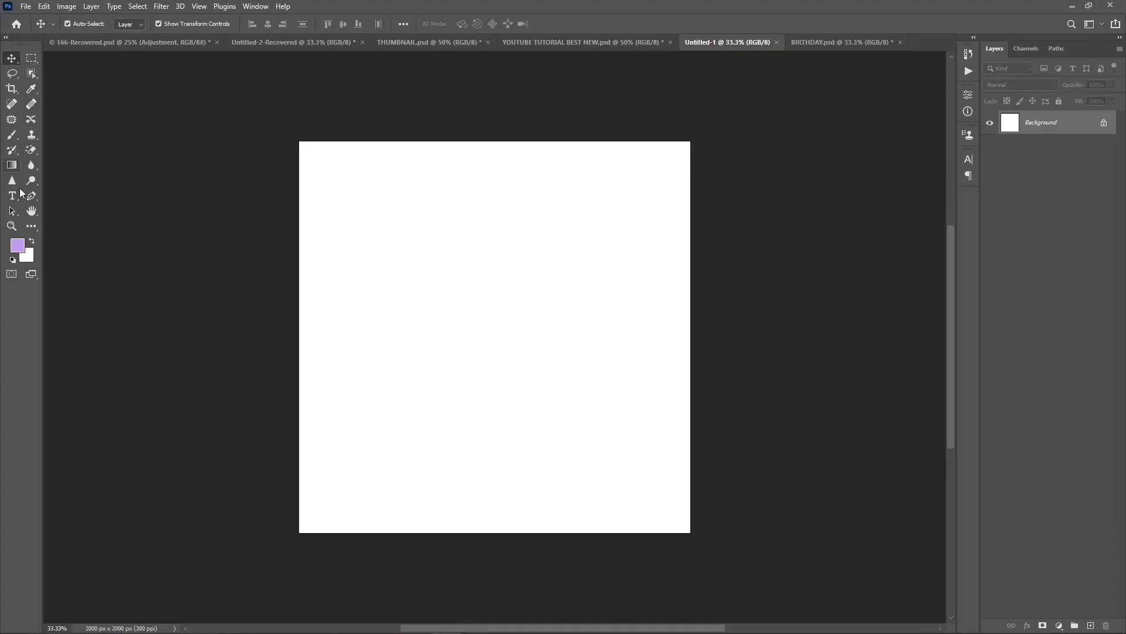
left_click(30, 226)
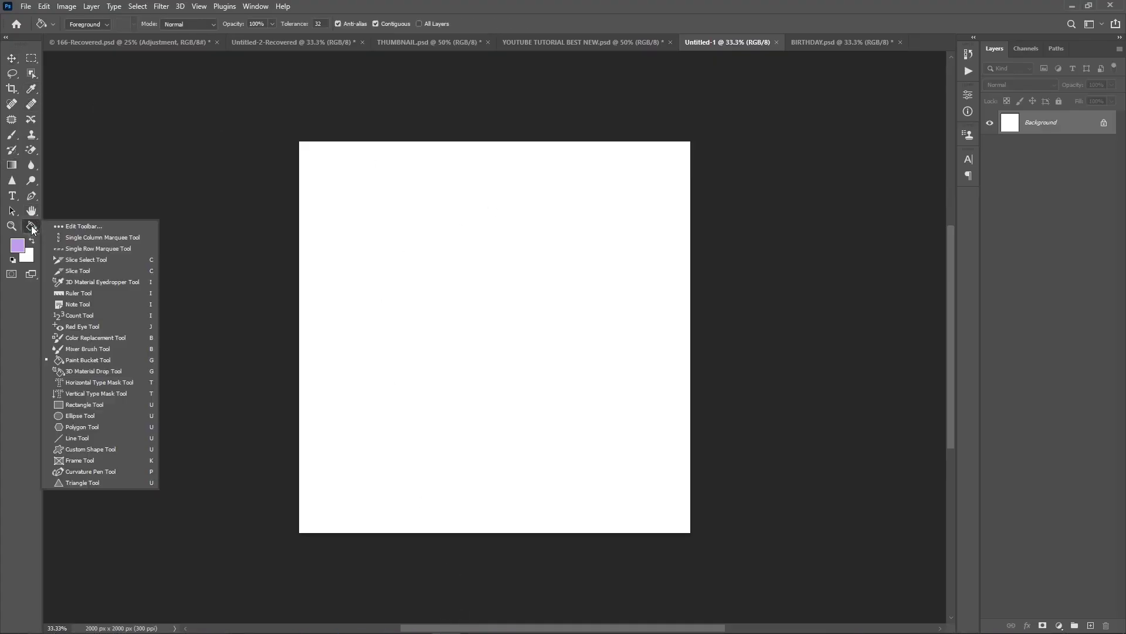
left_click(84, 405)
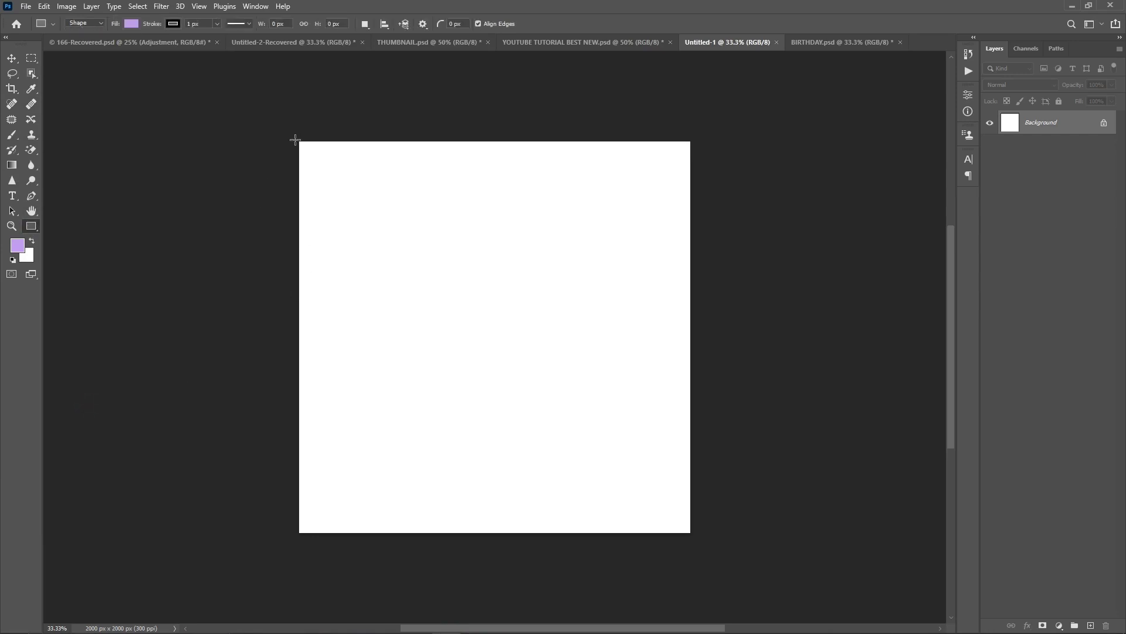
left_click_drag(291, 138, 440, 418)
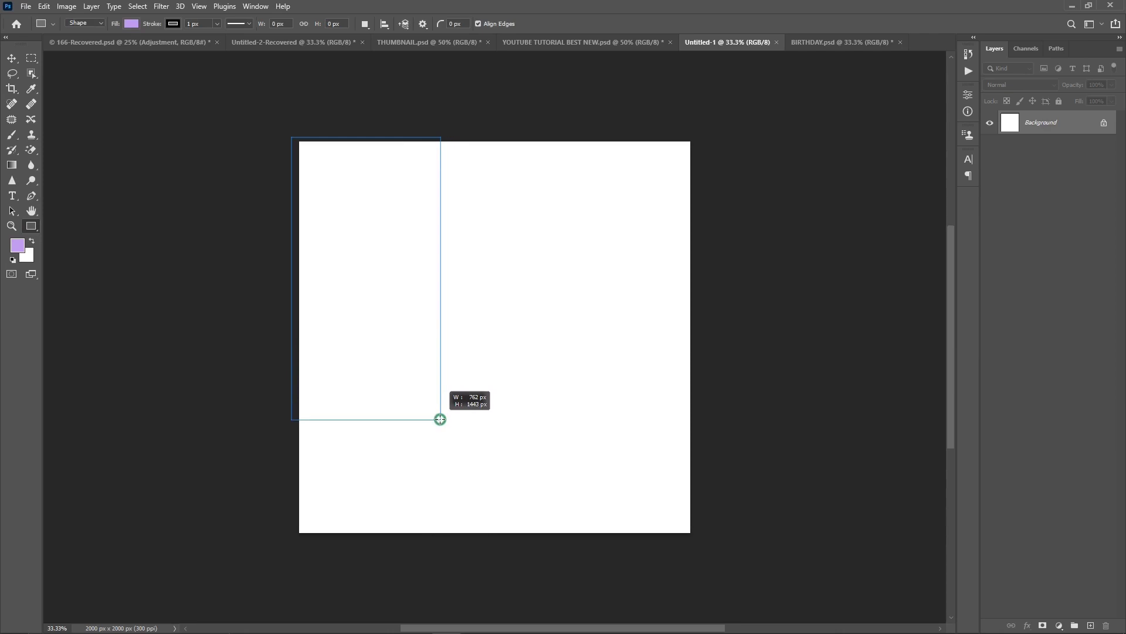
left_click_drag(440, 419, 440, 418)
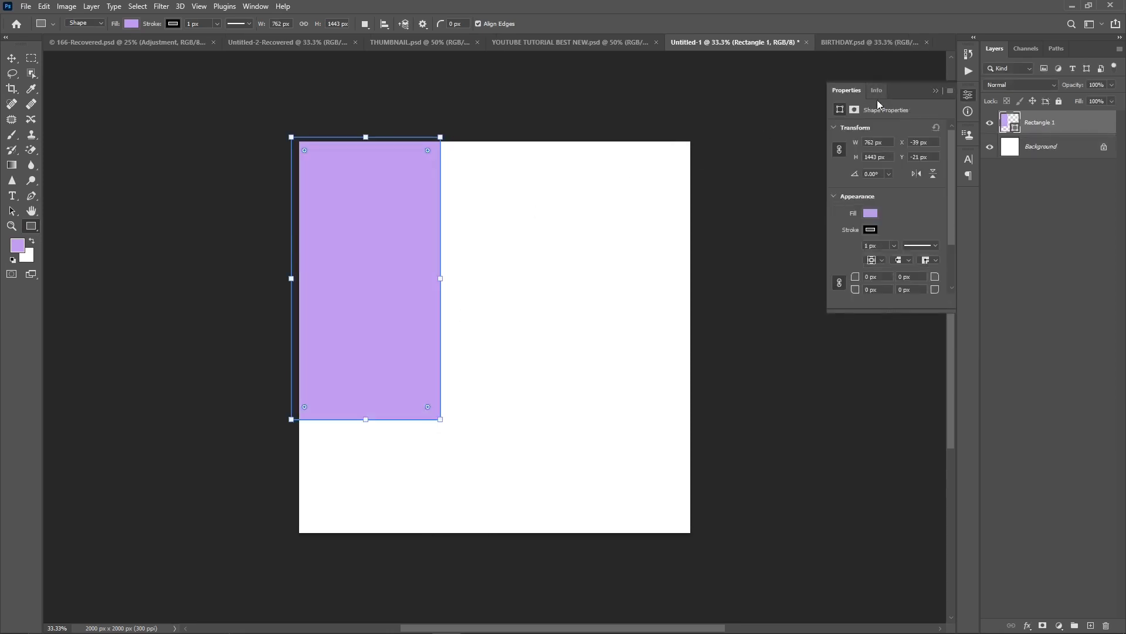
left_click(936, 91)
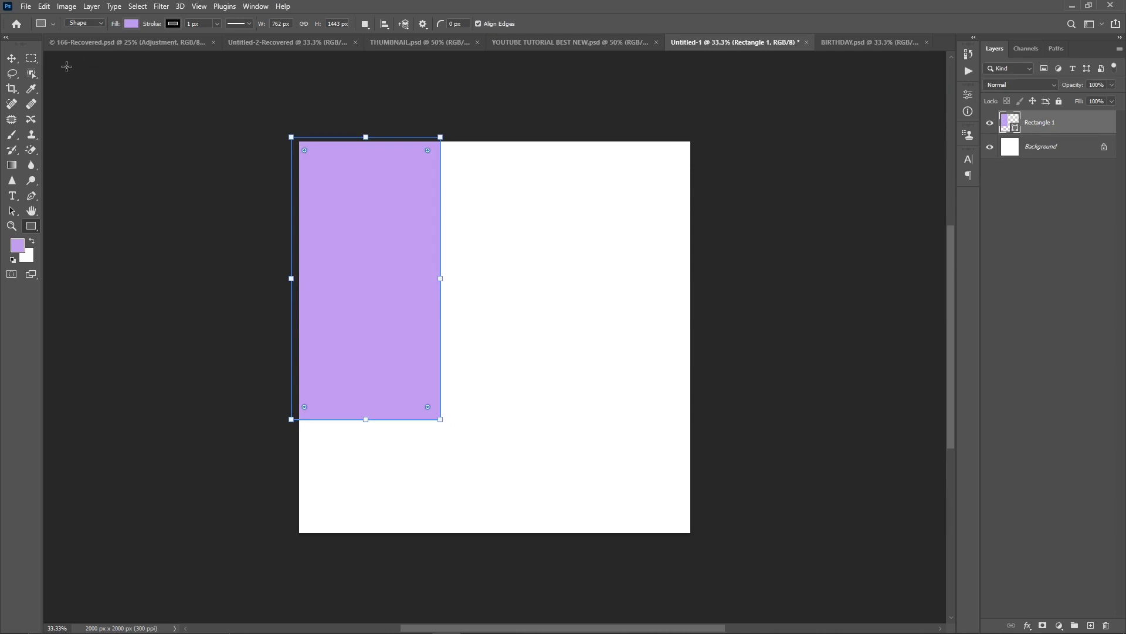
left_click(12, 59)
left_click(575, 262)
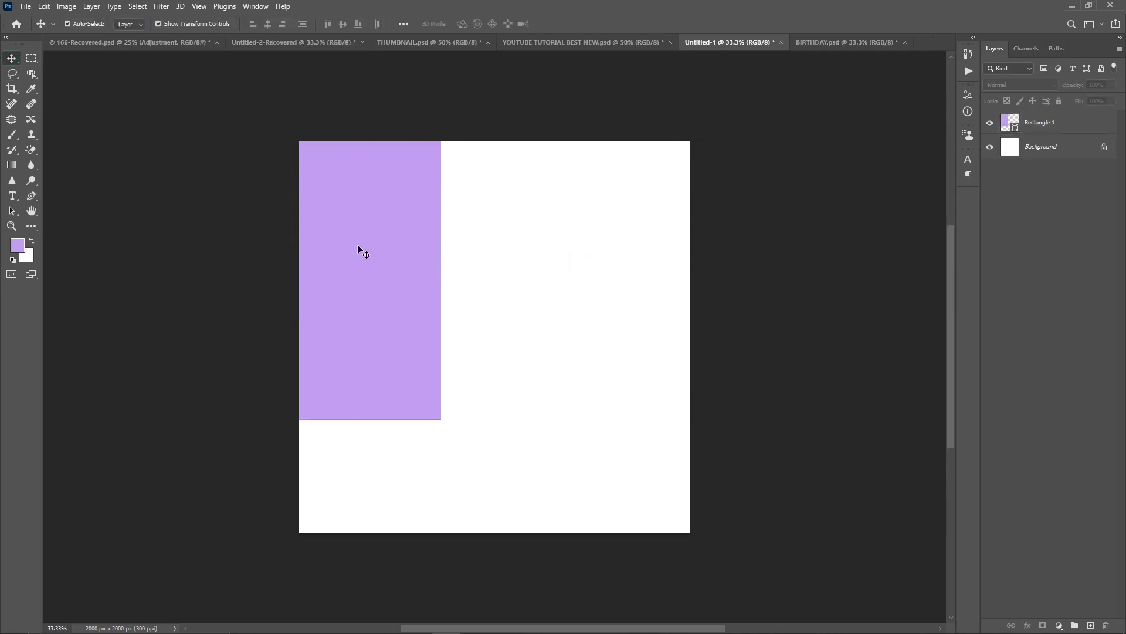
- Duplicate the purple rectangle, rotate the copy to horizontal, fit it across the canvas's full width below the original, and deselect it
left_click_drag(359, 227, 539, 353)
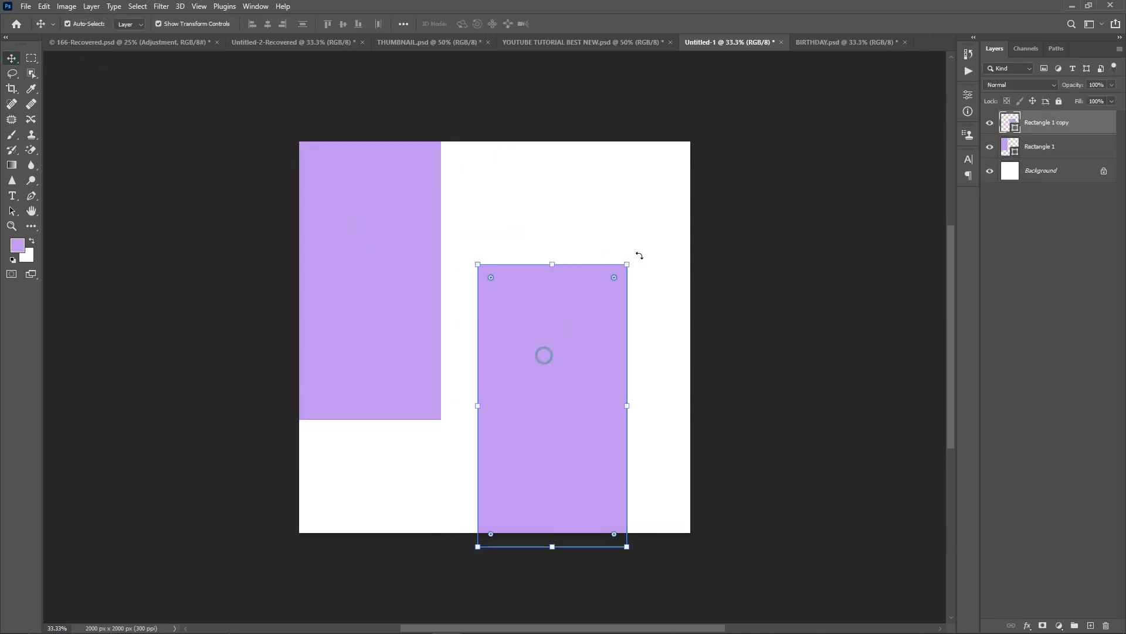
left_click_drag(638, 254, 708, 475)
left_click_drag(555, 405, 462, 479)
left_click_drag(576, 495, 697, 495)
left_click(853, 231)
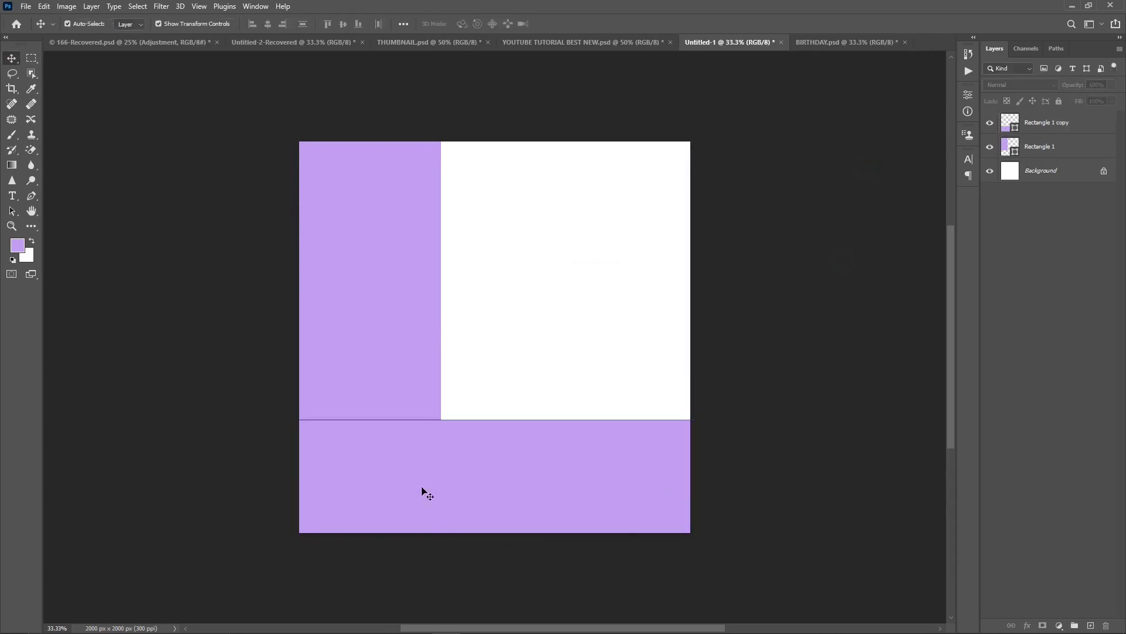
left_click(364, 260)
left_click(755, 343)
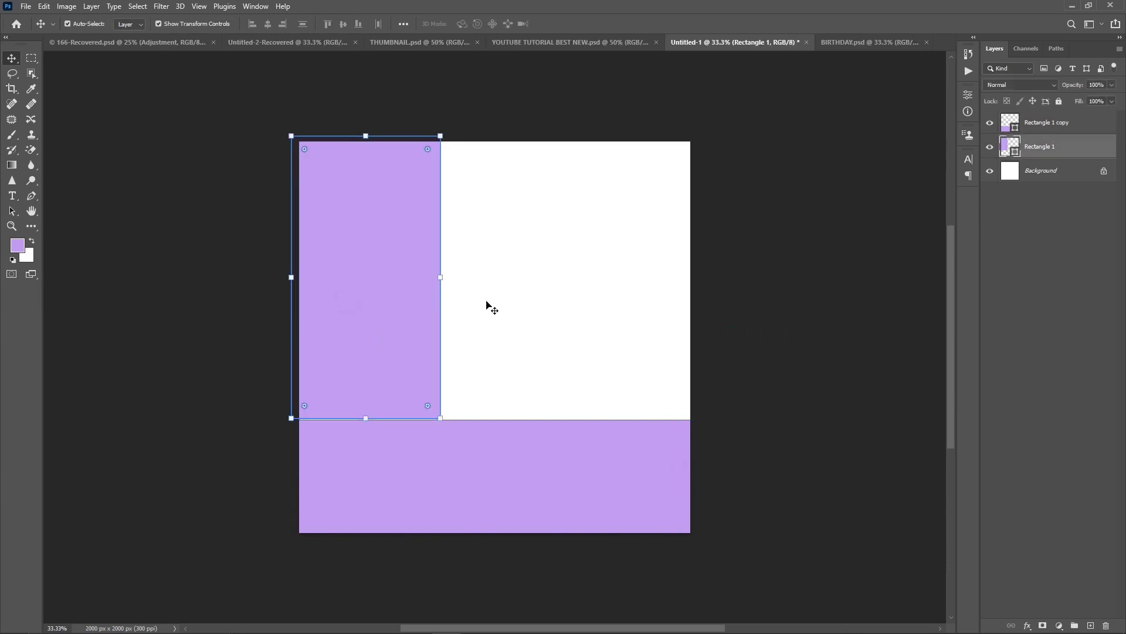
left_click(726, 273)
left_click(407, 322)
left_click(779, 280)
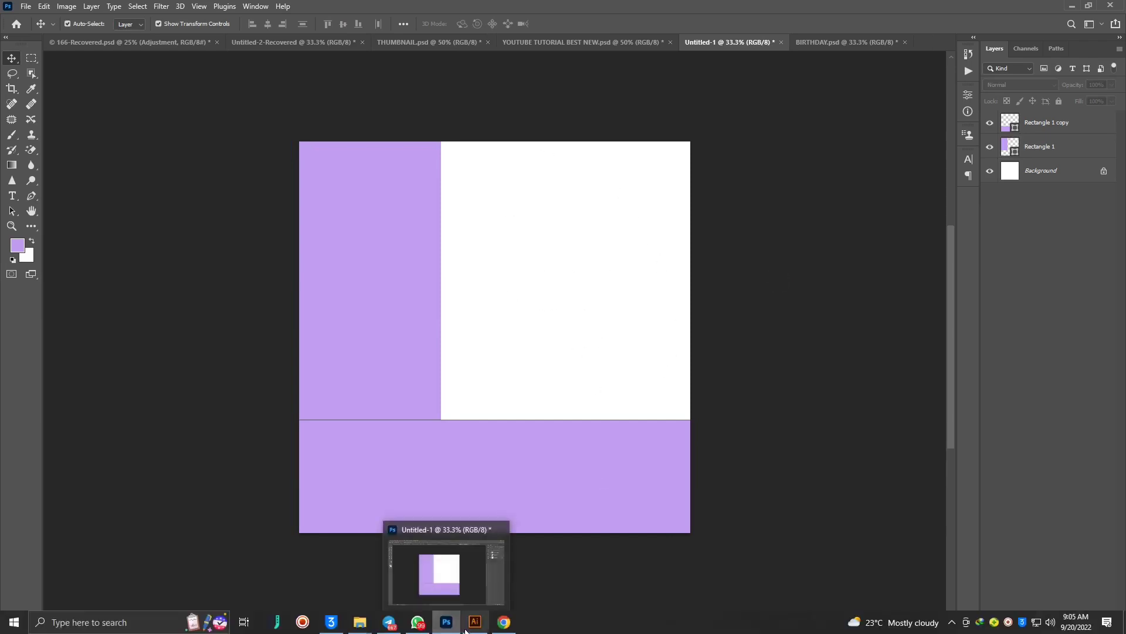
- Bring the round D icon from Illustrator into Photoshop as a Vector Smart Object and place it centrally in the white area
left_click(474, 621)
left_click_drag(332, 259, 468, 400)
left_click_drag(420, 317, 532, 304)
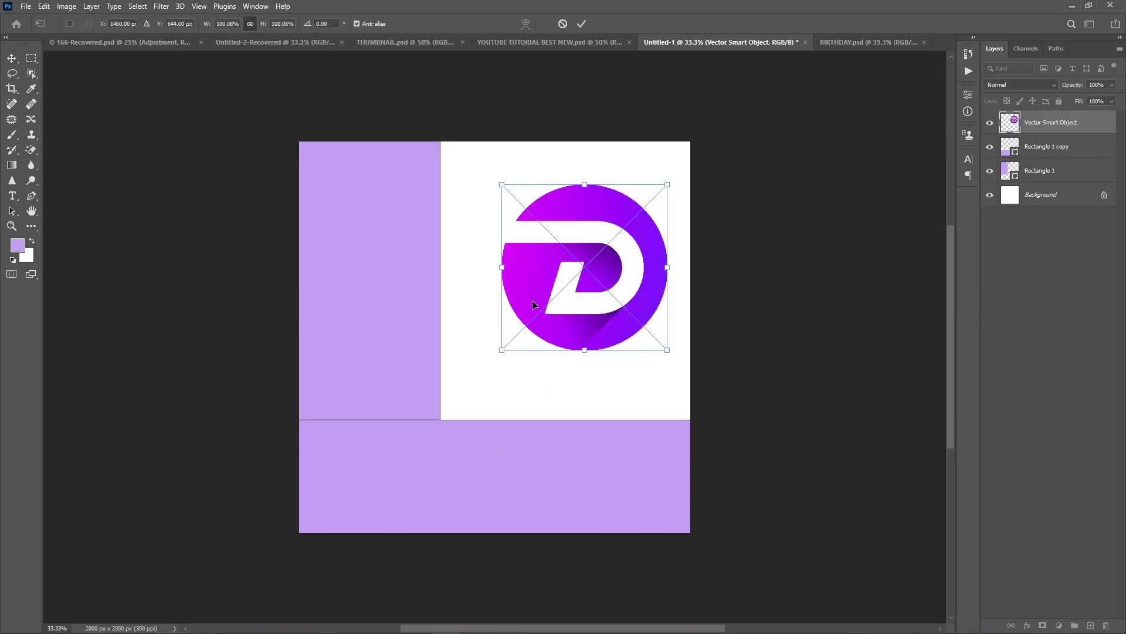
left_click_drag(599, 257, 576, 266)
key("Return")
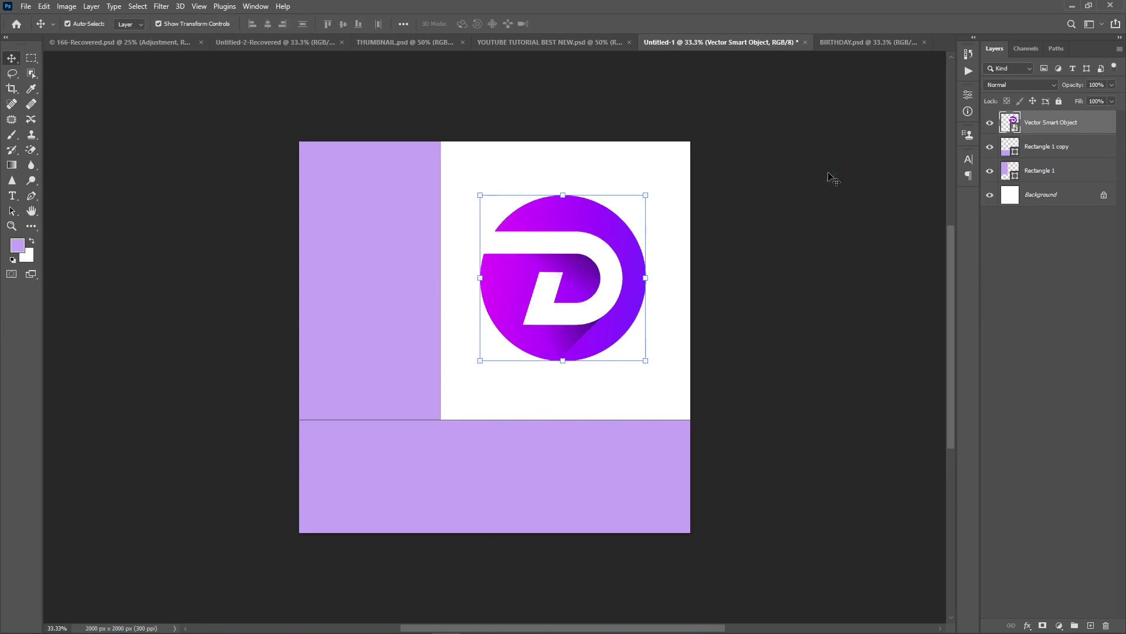
left_click(833, 179)
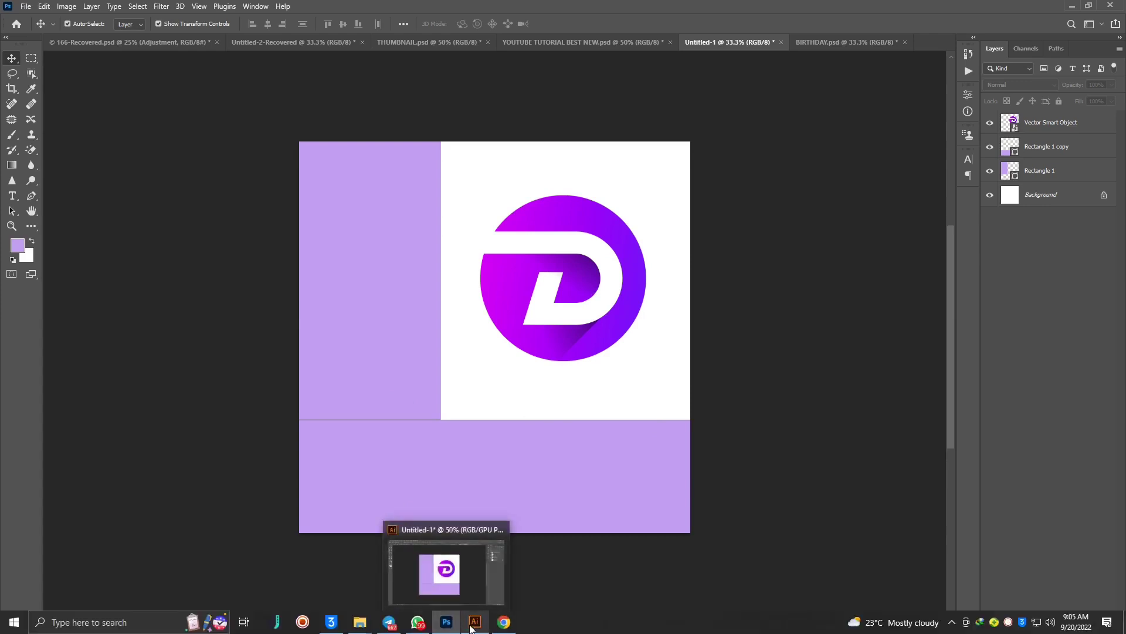
- Switch to Illustrator, enlarge the D icon to about 315 px, centre it above the DOLITTLE wordmark, and select the stacked logo
left_click(467, 623)
left_click_drag(429, 331, 571, 265)
left_click_drag(559, 217, 556, 176)
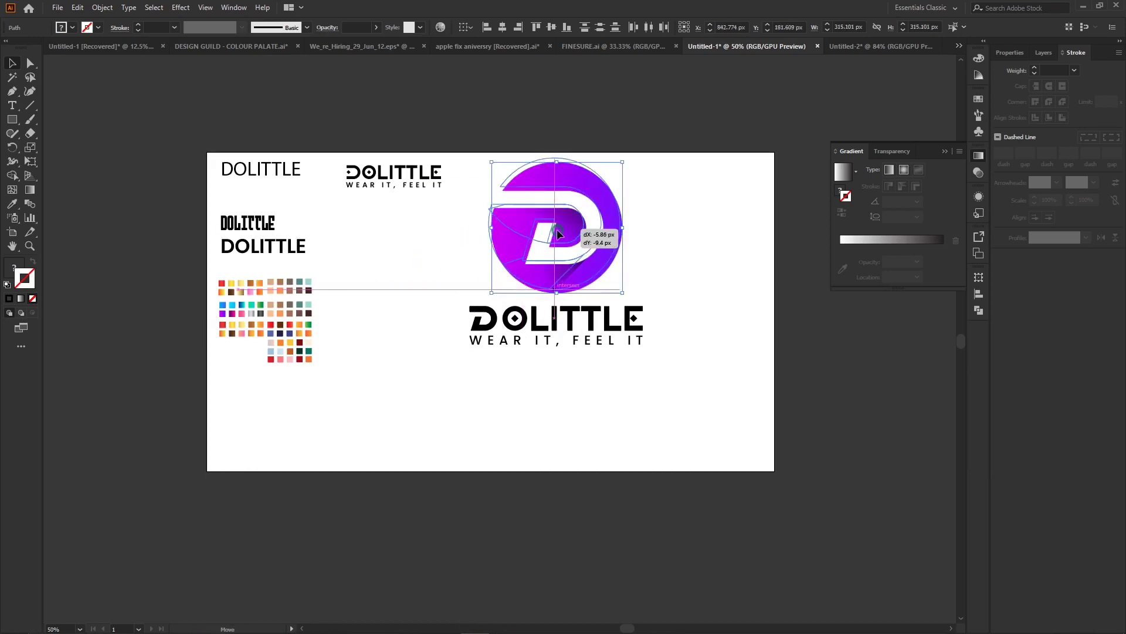
left_click_drag(541, 364, 458, 385)
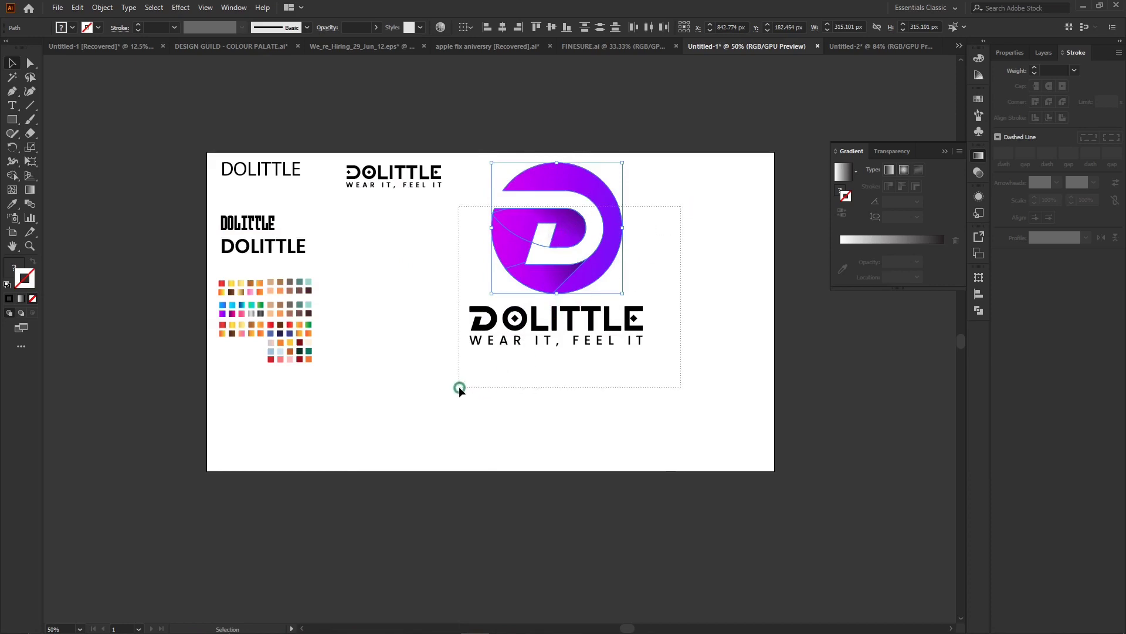
- Paste the stacked DOLITTLE logo into the Photoshop document and place it at 27.84% scale in the upper-left purple rectangle
left_click_drag(557, 218, 470, 630)
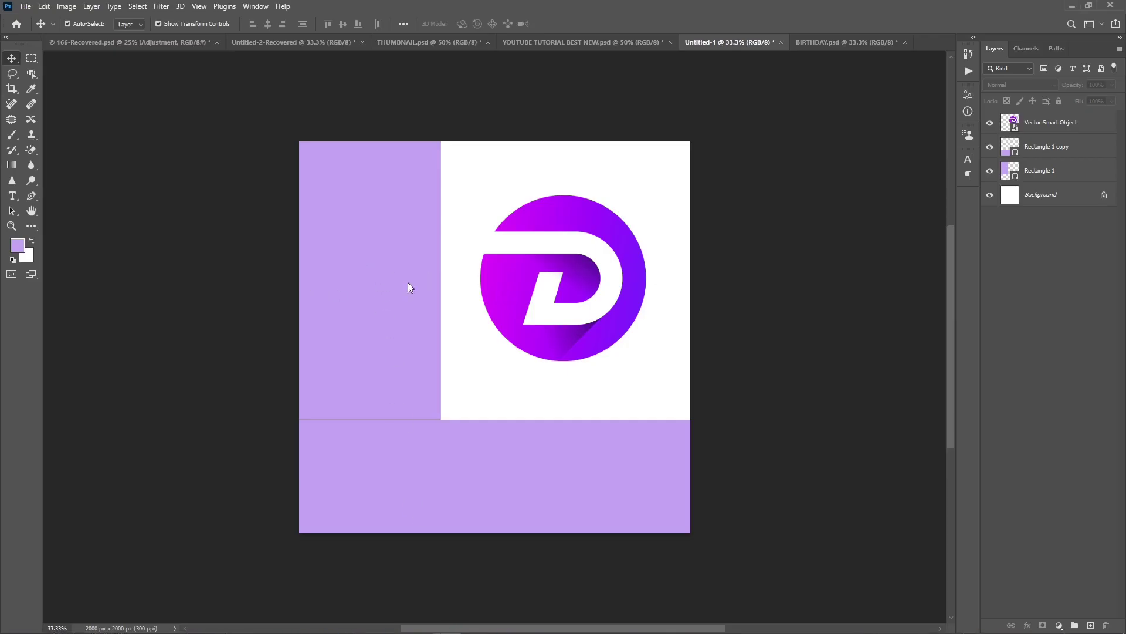
key("ctrl+v")
left_click_drag(374, 69, 374, 260)
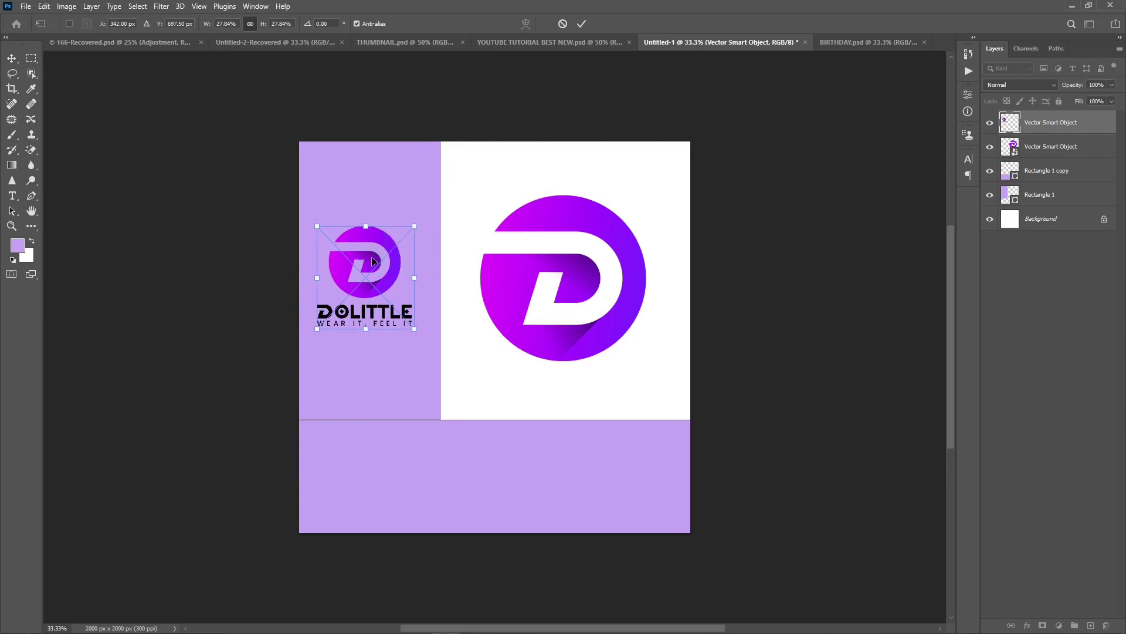
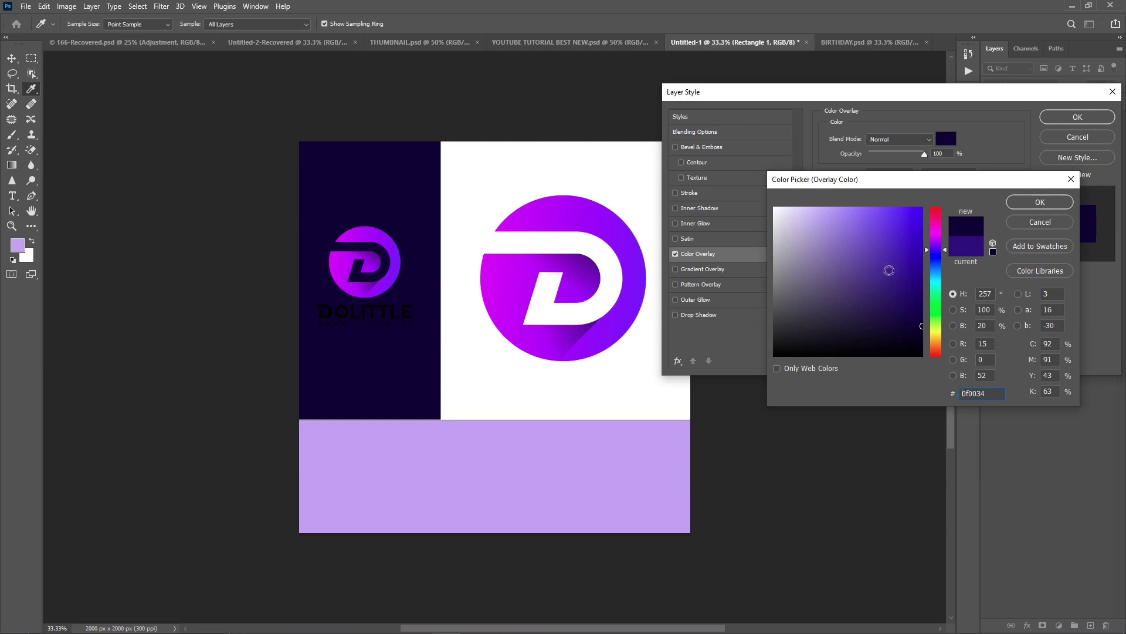
left_click_drag(807, 239, 794, 204)
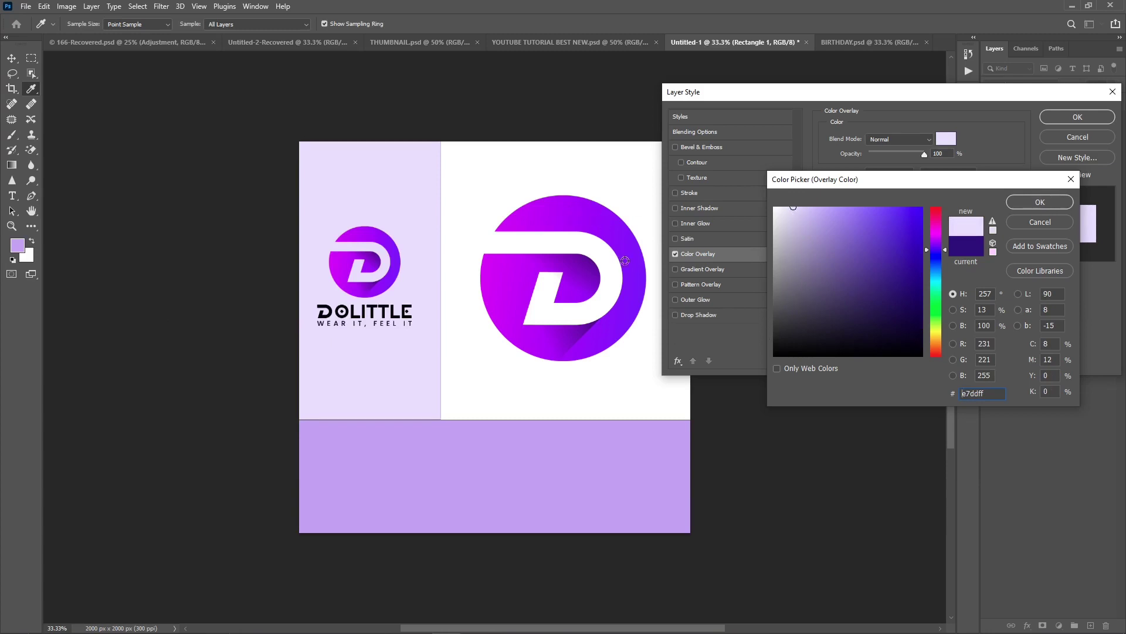
left_click(632, 293)
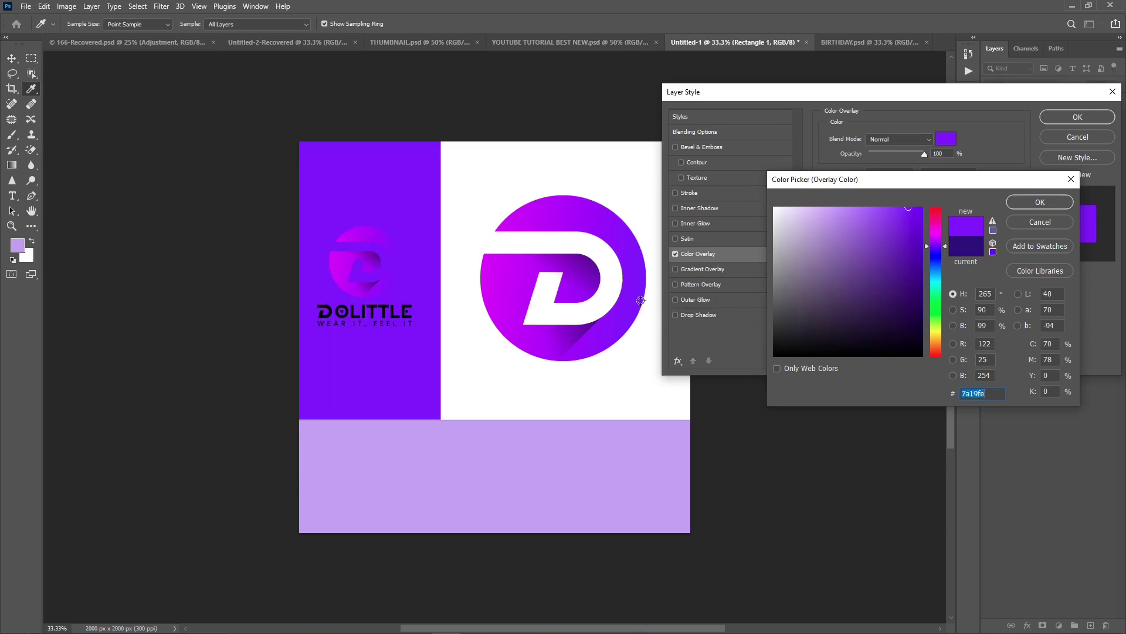
left_click(402, 488)
left_click(466, 345)
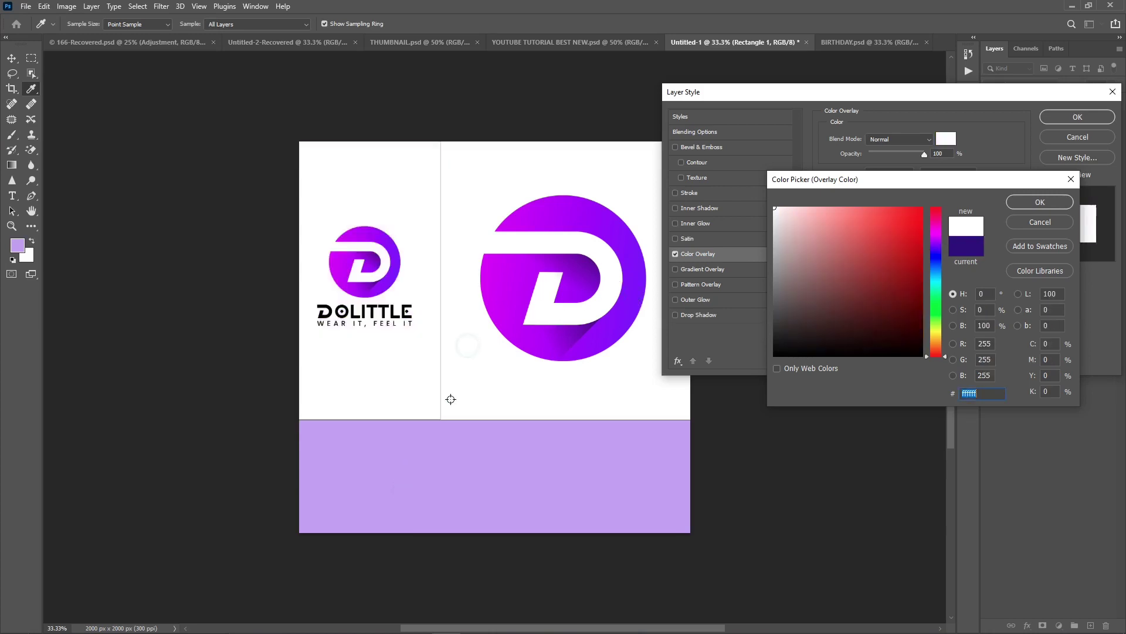
left_click(558, 252)
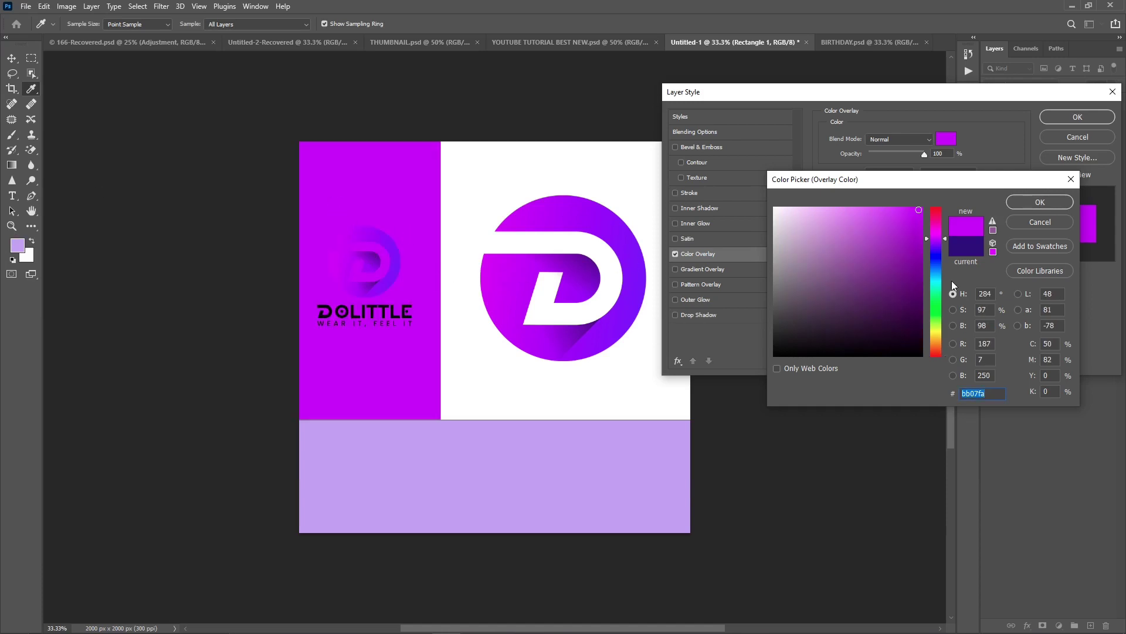
left_click(1041, 223)
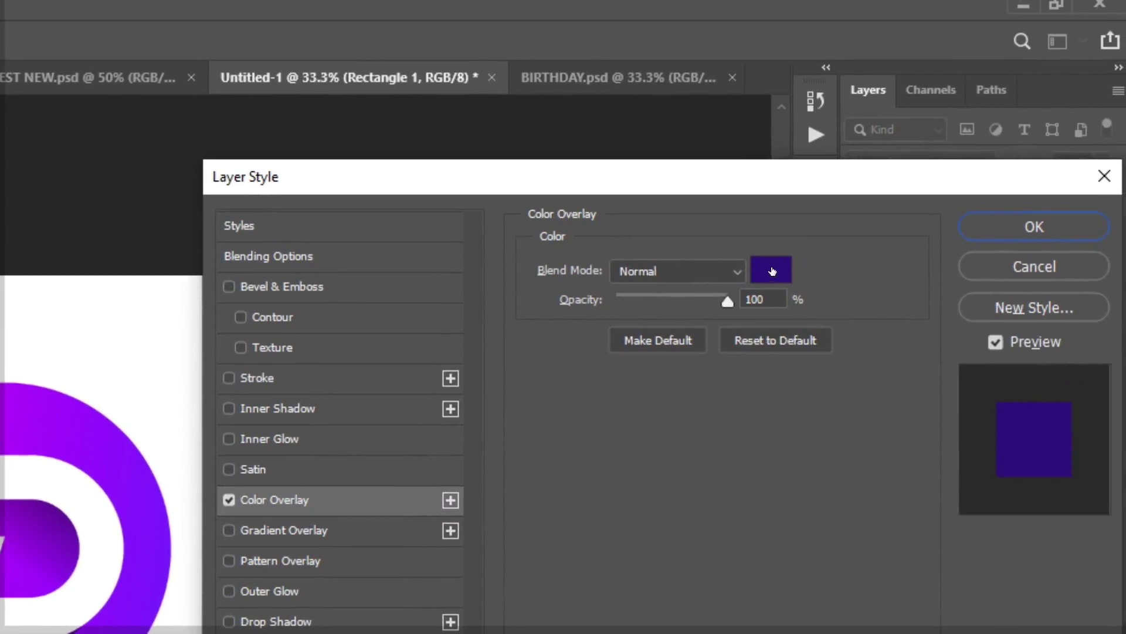
- Reopen the upper-left rectangle's overlay colour and sample violet 771afe from the large D icon's right edge
left_click(946, 138)
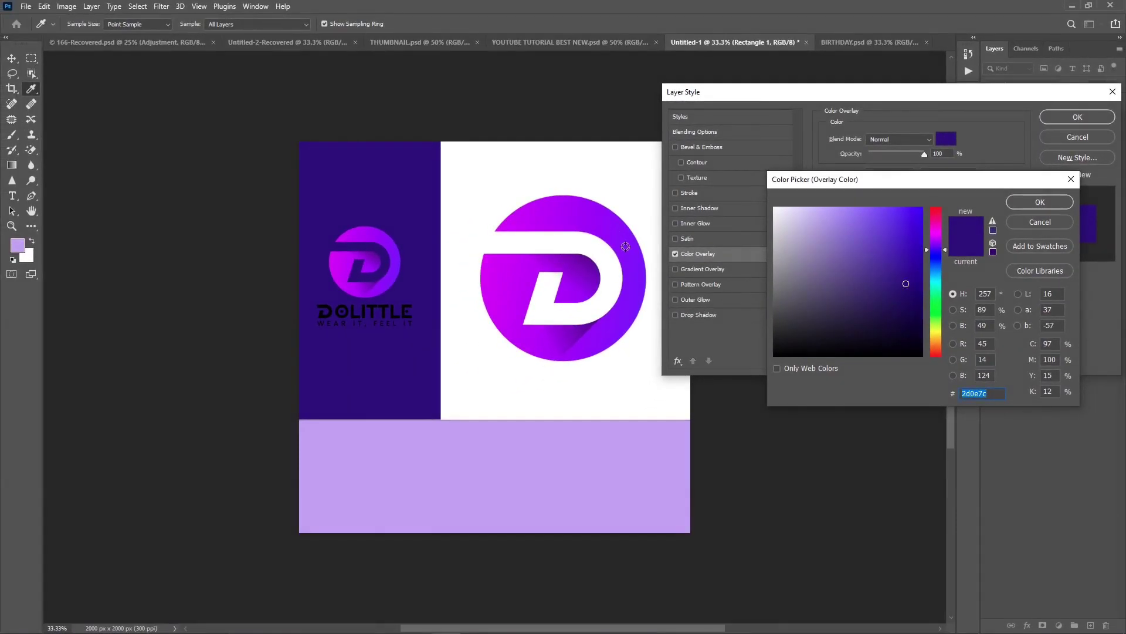
left_click(628, 276)
left_click(580, 340)
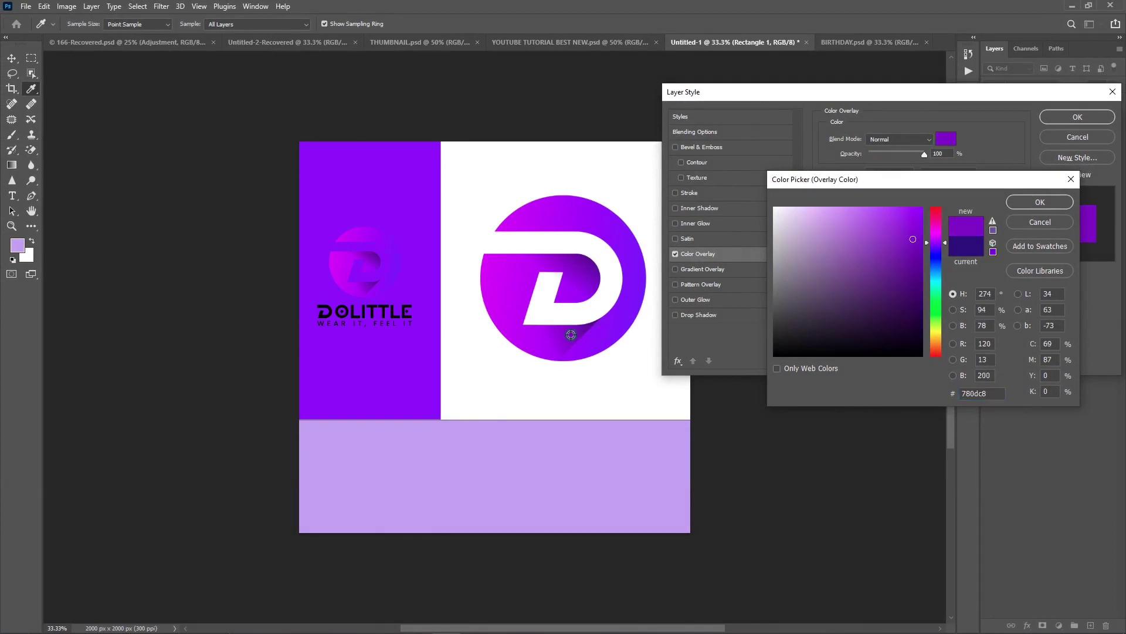
left_click(637, 291)
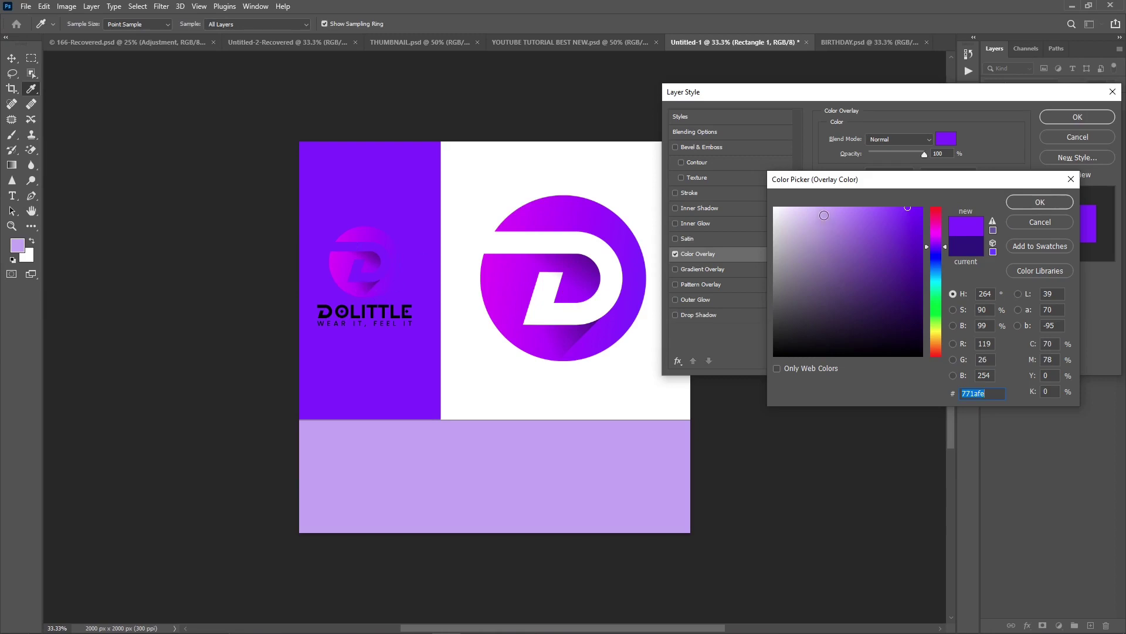
- Lighten the upper-left rectangle's overlay colour to a pale lavender, about f0e5ff, and apply the layer style
mouse_move(824, 215)
left_mouse_down()
mouse_move(816, 202)
mouse_move(782, 200)
mouse_move(867, 200)
mouse_move(801, 200)
left_mouse_up()
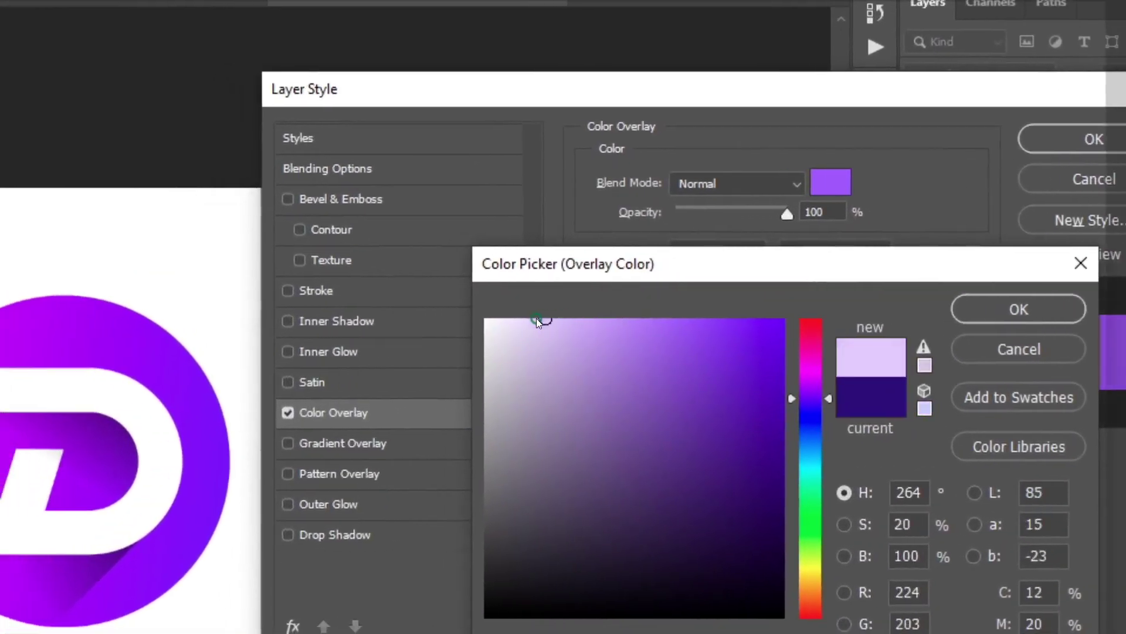
mouse_move(544, 318)
left_mouse_down()
mouse_move(496, 339)
mouse_move(530, 360)
mouse_move(610, 318)
left_mouse_up()
mouse_move(621, 372)
left_mouse_down()
mouse_move(595, 358)
mouse_move(511, 403)
mouse_move(514, 367)
mouse_move(546, 431)
left_mouse_up()
mouse_move(576, 290)
left_mouse_down()
mouse_move(605, 267)
mouse_move(506, 256)
mouse_move(512, 204)
mouse_move(519, 279)
left_mouse_up()
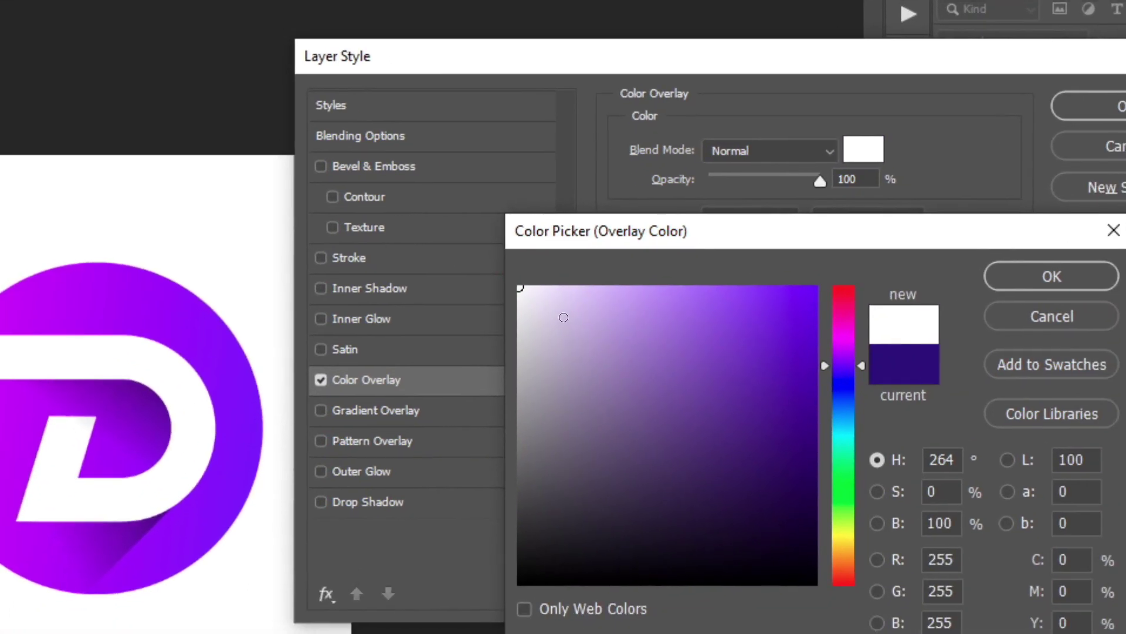
left_click(570, 296)
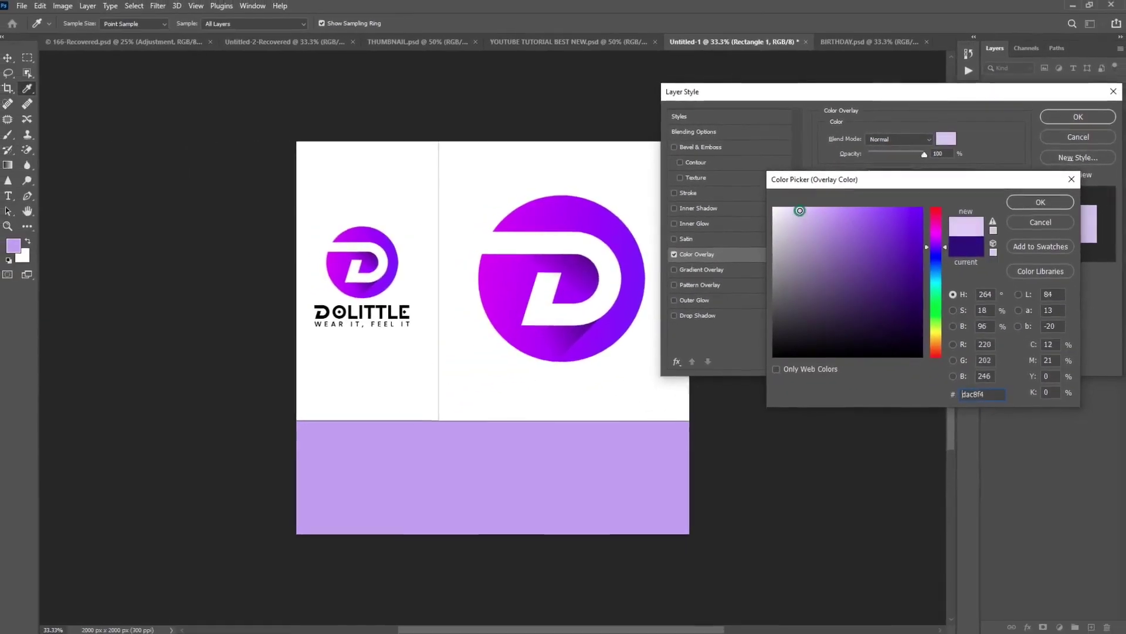
mouse_move(800, 210)
left_mouse_down()
mouse_move(811, 202)
mouse_move(788, 206)
left_mouse_up()
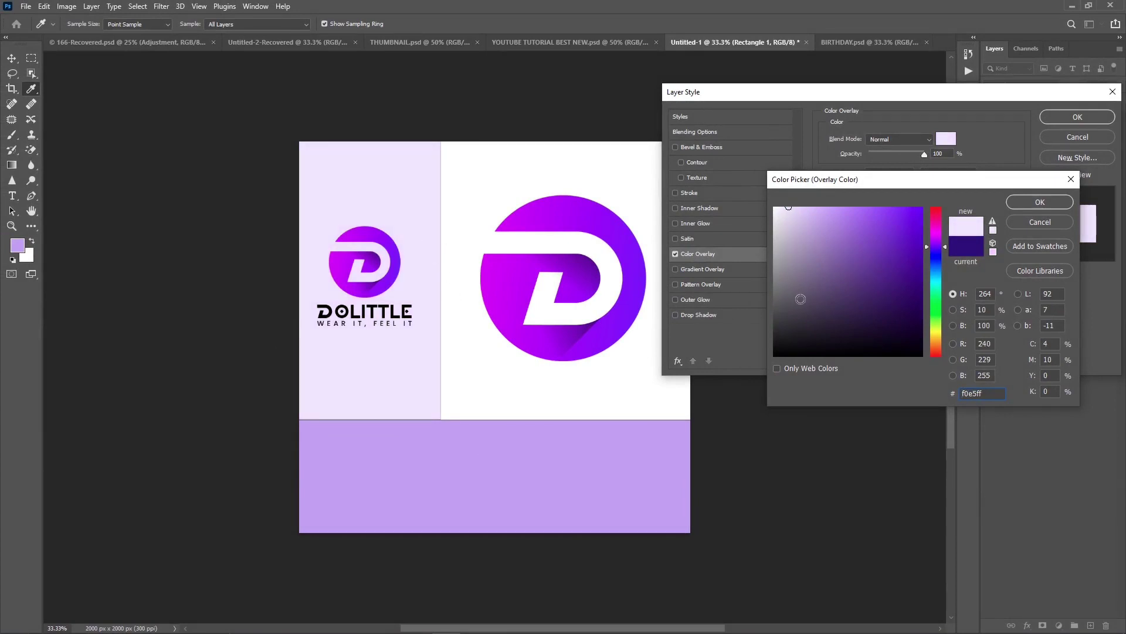
left_click(790, 206)
left_click(1040, 203)
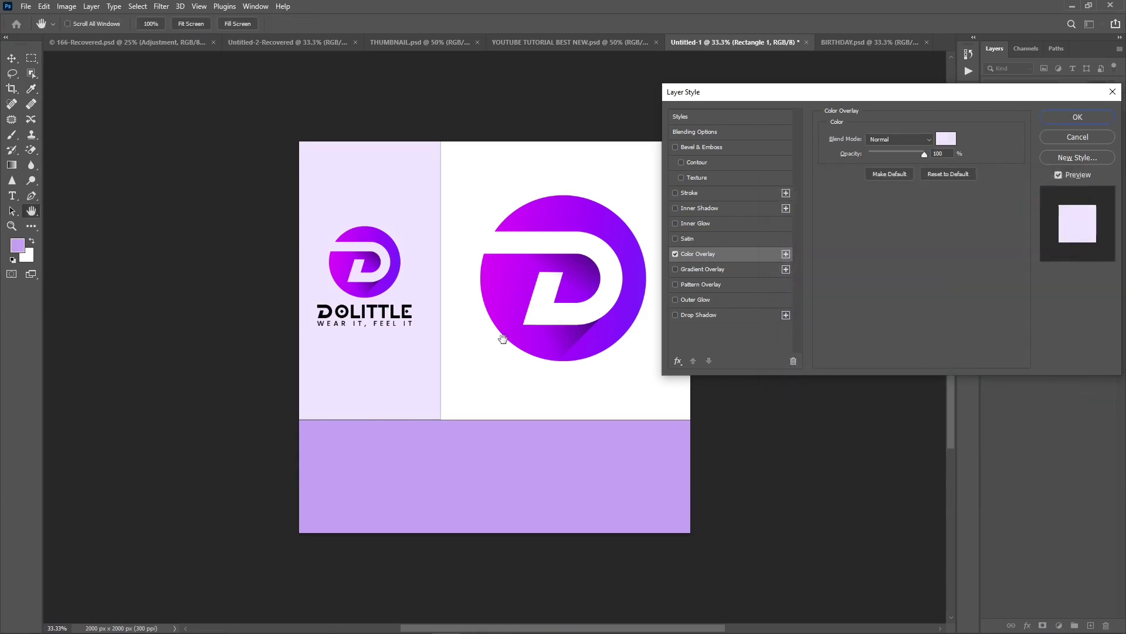
left_click(1078, 117)
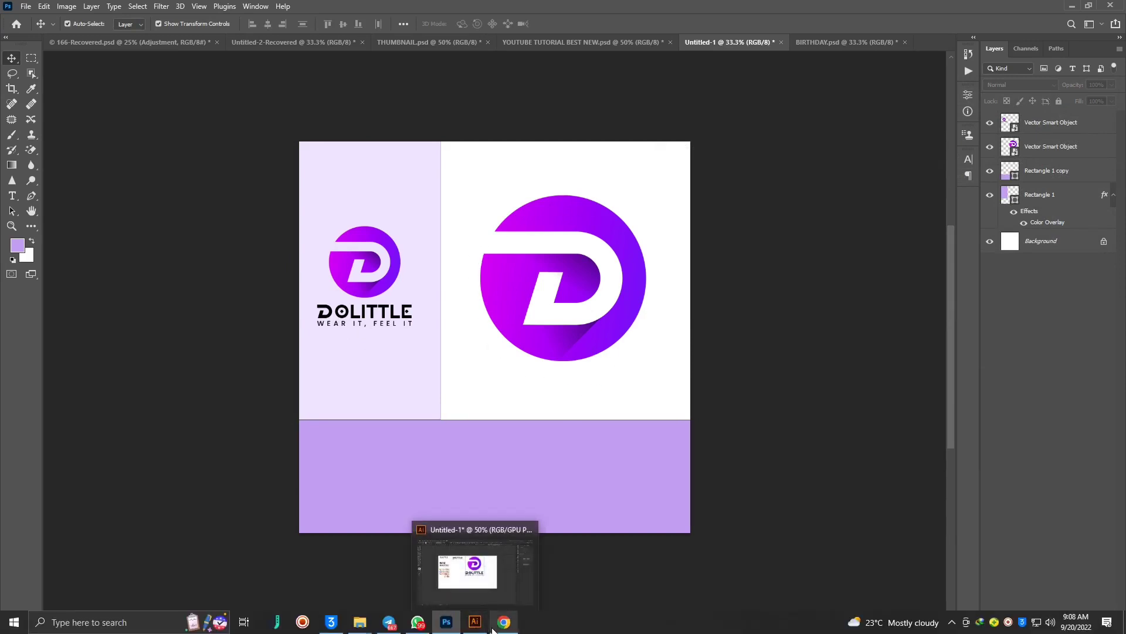
- Switch to Illustrator and undo the stacked arrangement until the D icon sits beside the DOLITTLE wordmark again
left_click(487, 570)
key("ctrl+z")
key("ctrl+z")
key("ctrl+z")
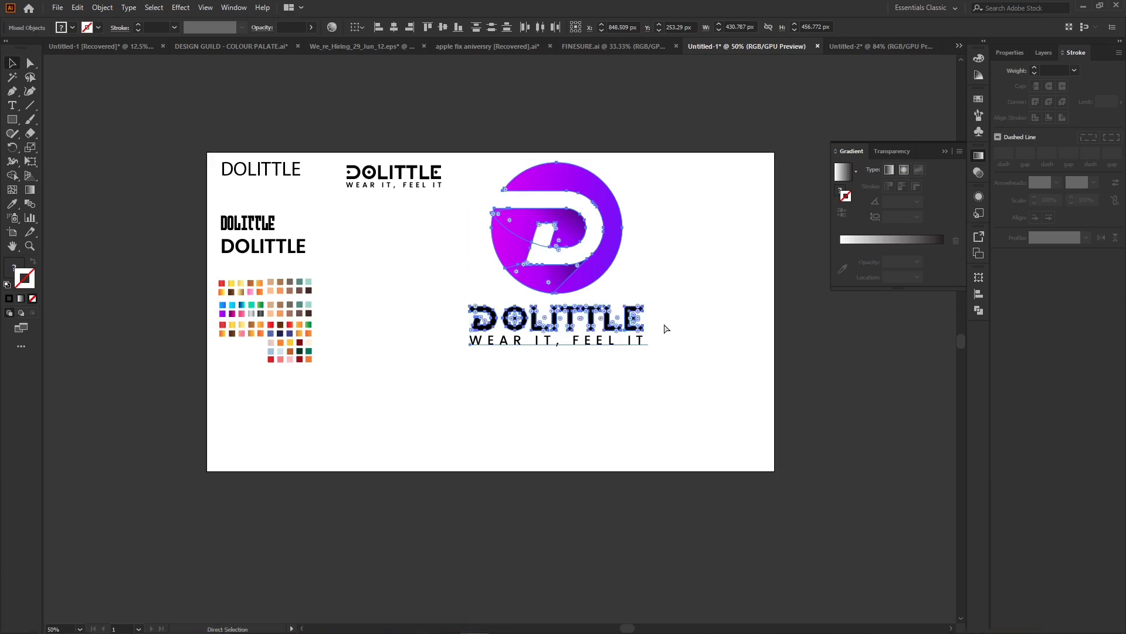
key("ctrl+z")
key("ctrl+z")
key("ctrl+z")
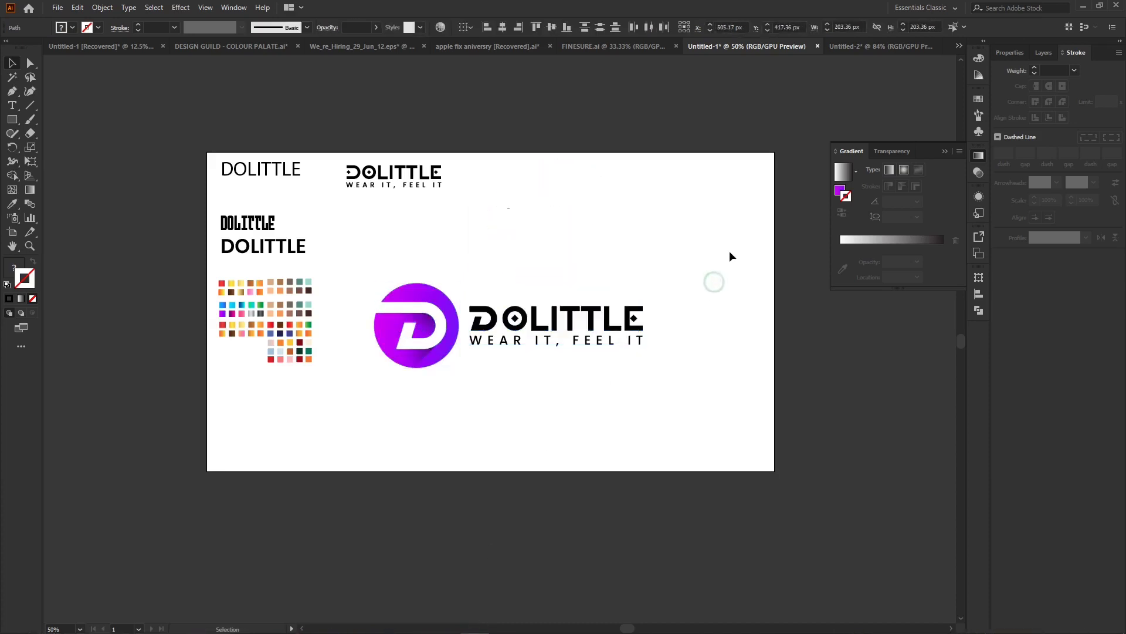
- Bring the horizontal DOLITTLE logo into Photoshop, scale it down, and position it toward the left of the canvas's bottom rectangle
left_click_drag(436, 333, 444, 473)
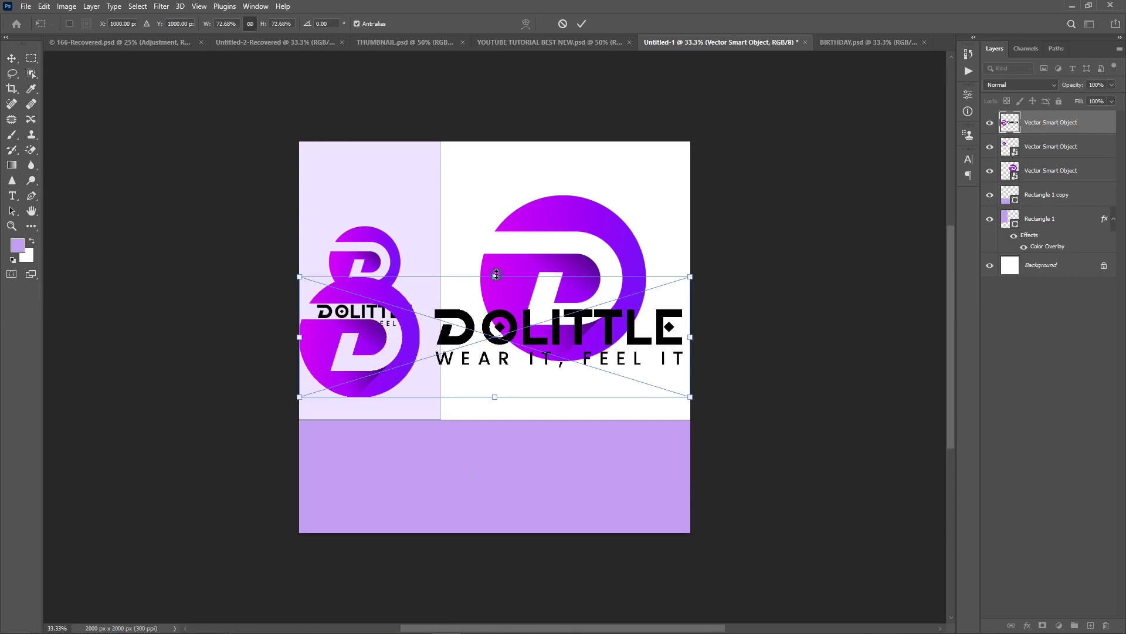
left_click_drag(496, 274, 495, 310)
left_click_drag(433, 352, 433, 473)
left_click_drag(493, 432, 500, 442)
left_click_drag(451, 475, 382, 470)
left_click(818, 339)
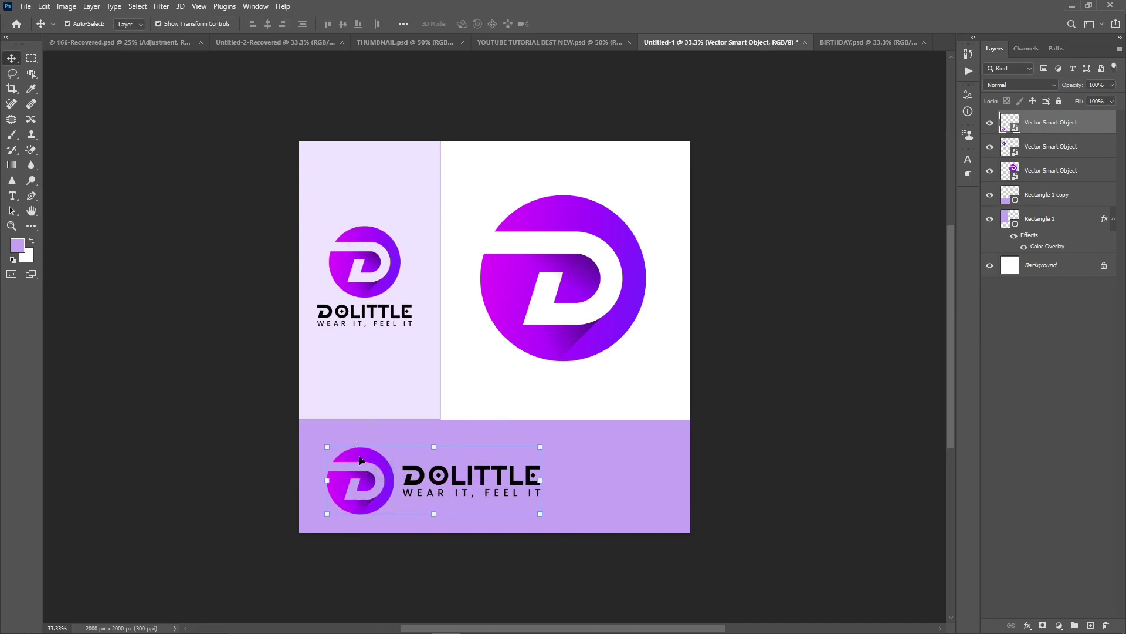
left_click_drag(360, 459, 367, 459)
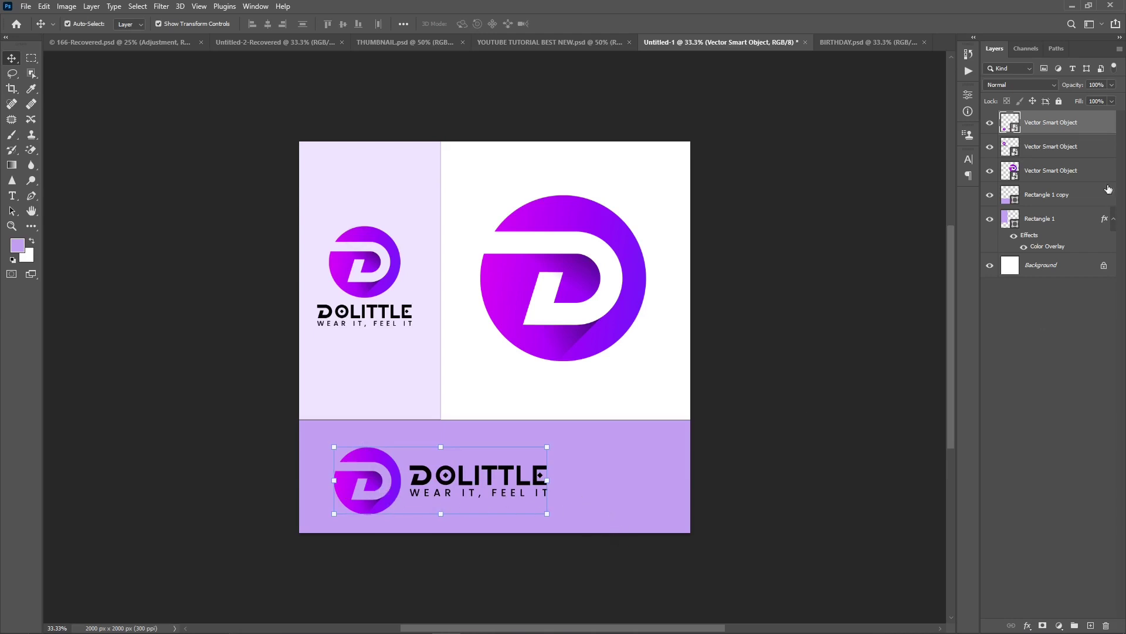
- Add a colour overlay to the bottom rectangle and sample violet 761afe from the large D icon's right edge
left_click(649, 468)
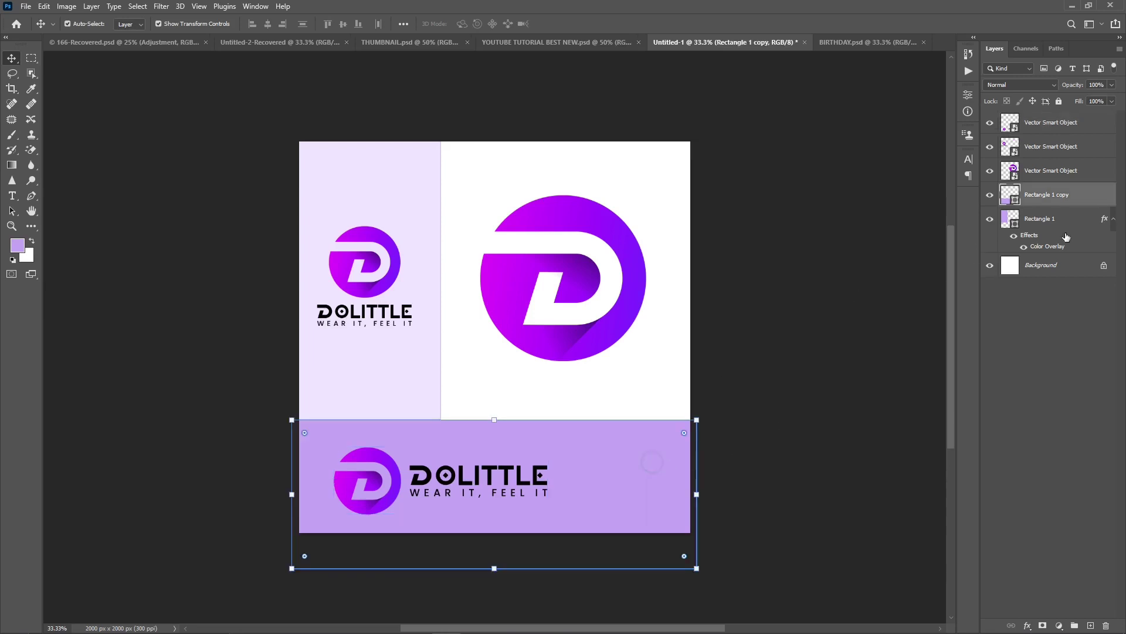
double_click(1091, 202)
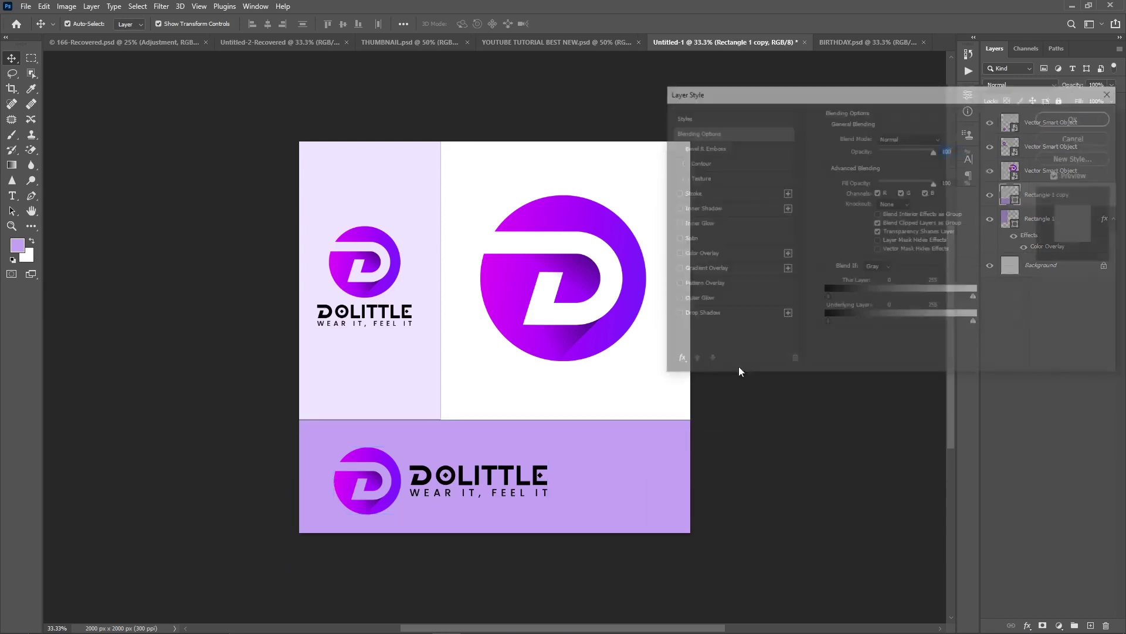
left_click(737, 254)
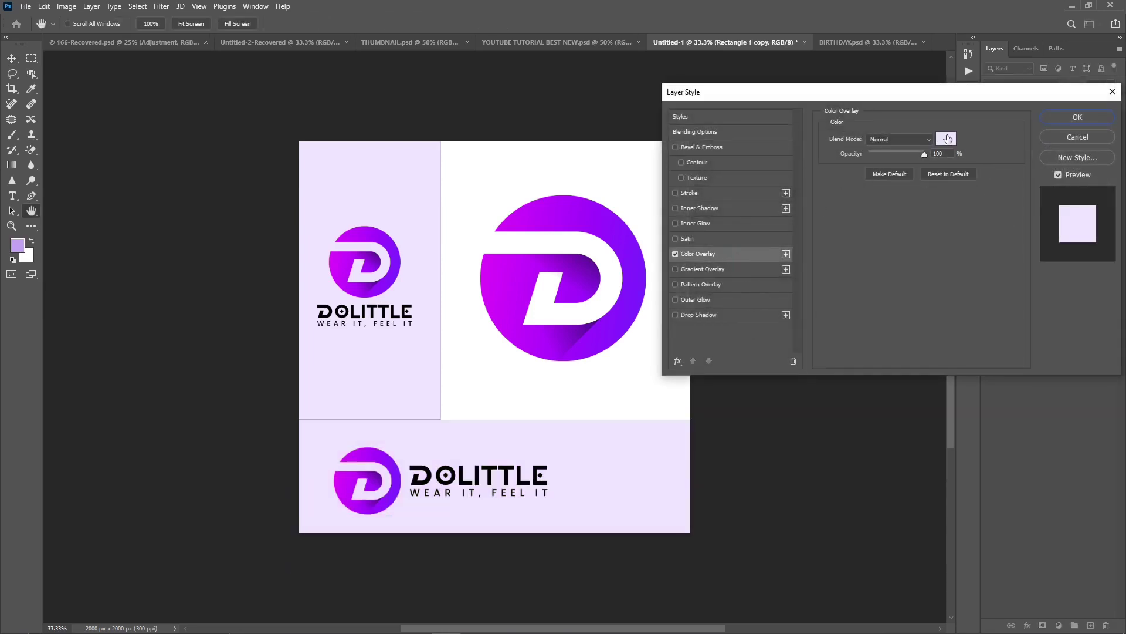
left_click(946, 138)
left_click(819, 285)
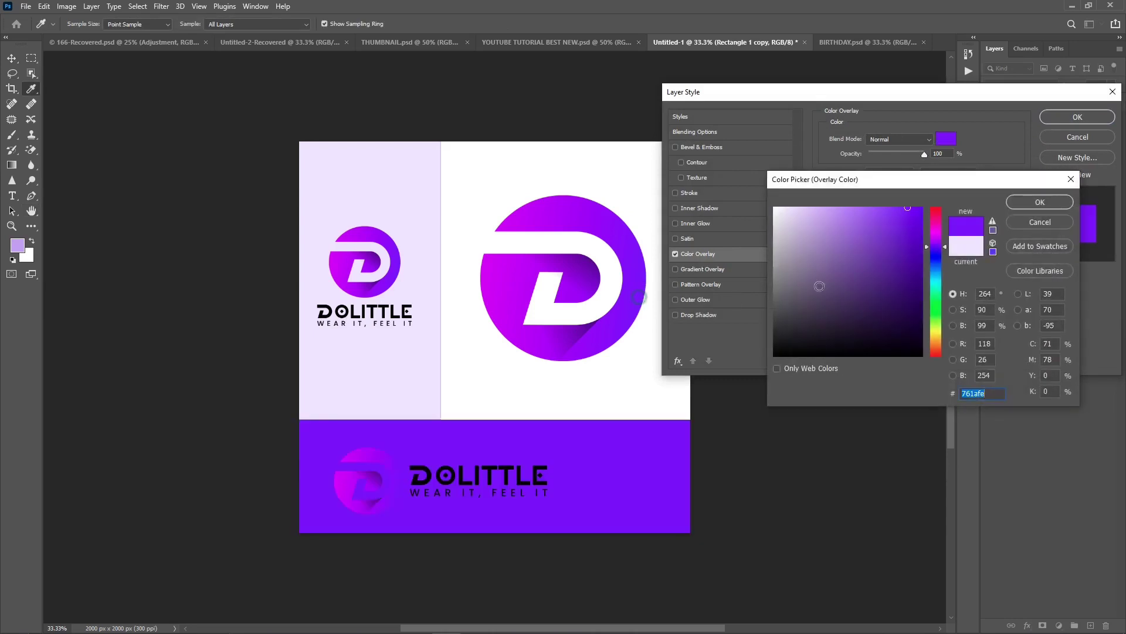
- Darken the bottom rectangle's overlay to a deep violet, slightly darker than 370088, and apply the layer style
left_click(914, 245)
left_click_drag(918, 258, 933, 304)
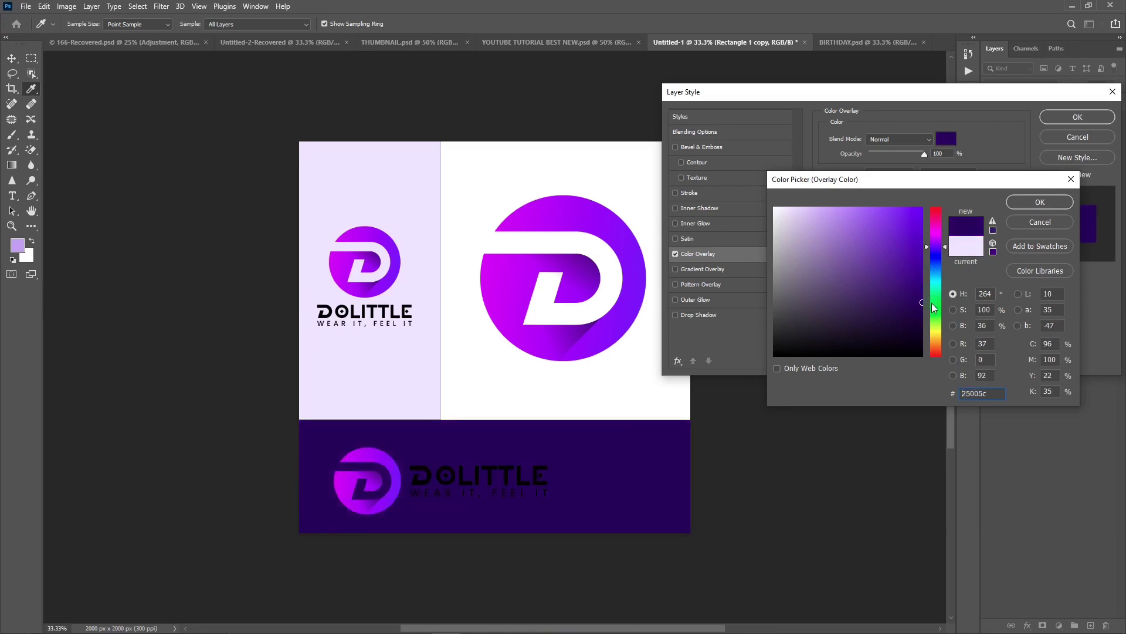
left_click(923, 274)
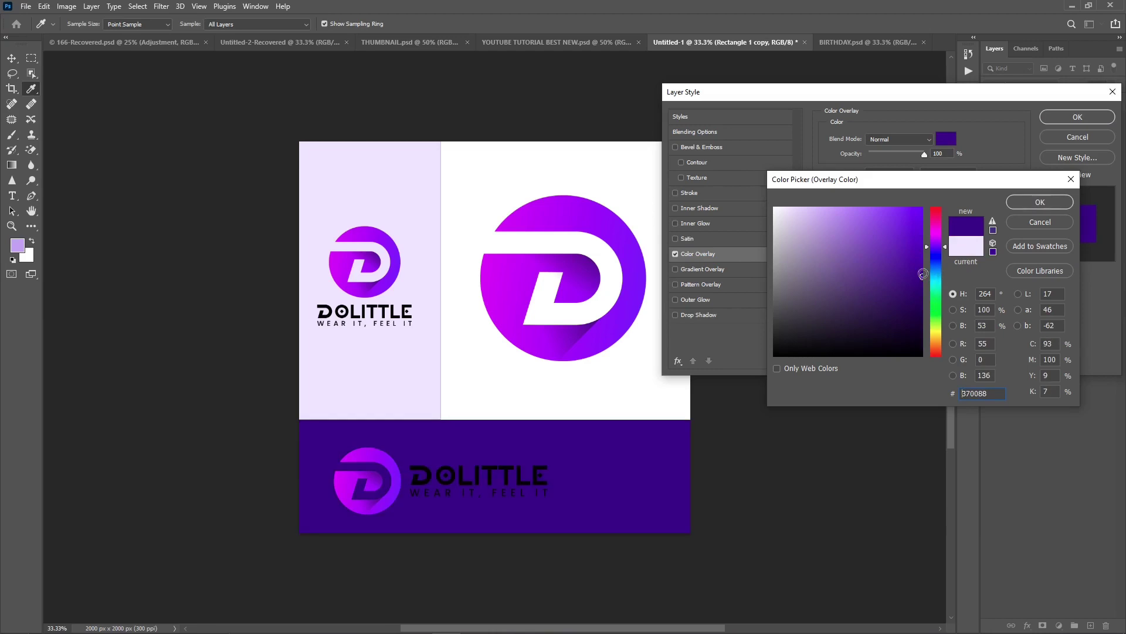
left_click_drag(922, 274, 929, 283)
left_click(1052, 200)
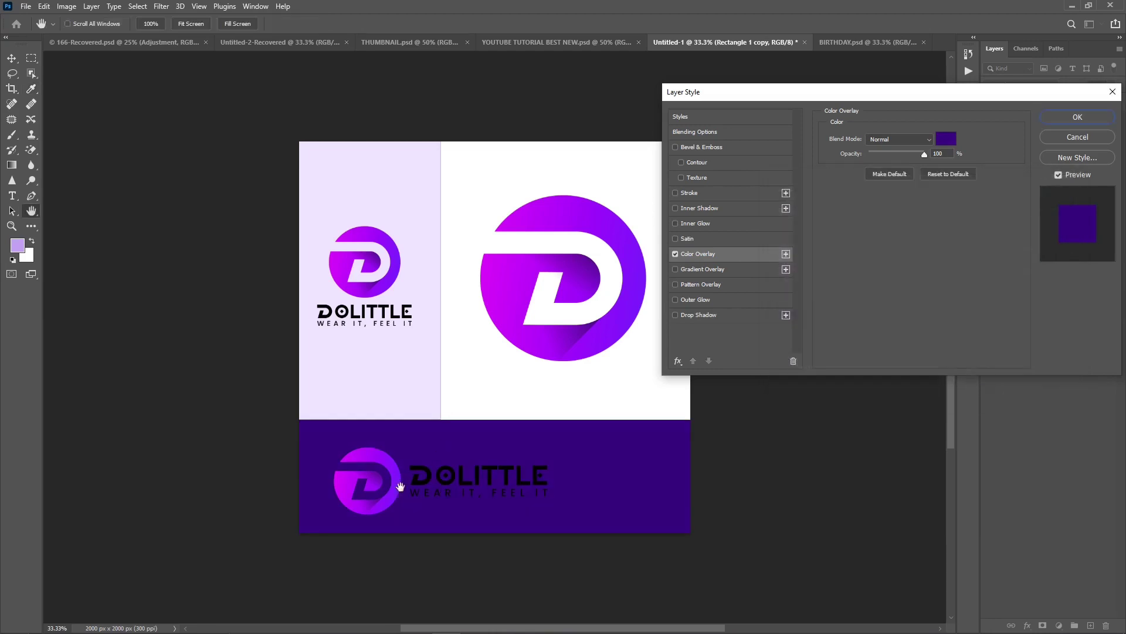
left_click(1056, 119)
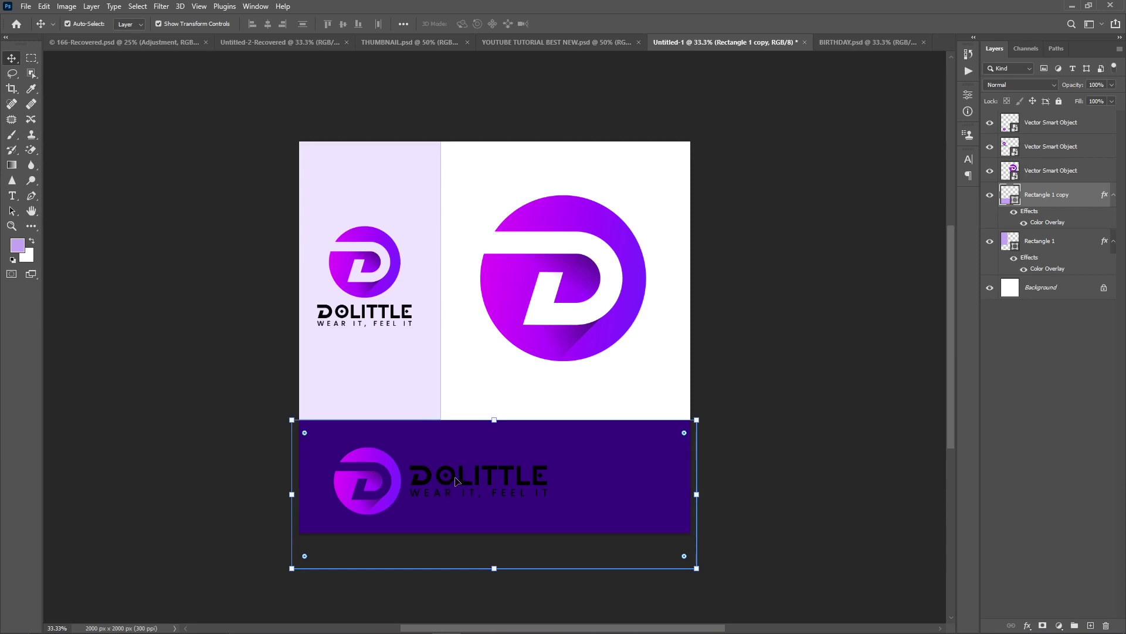
- Make a pixel selection of the horizontal DOLITTLE logo's artwork in the bottom rectangle using the Rectangular Marquee tool
left_click(455, 477)
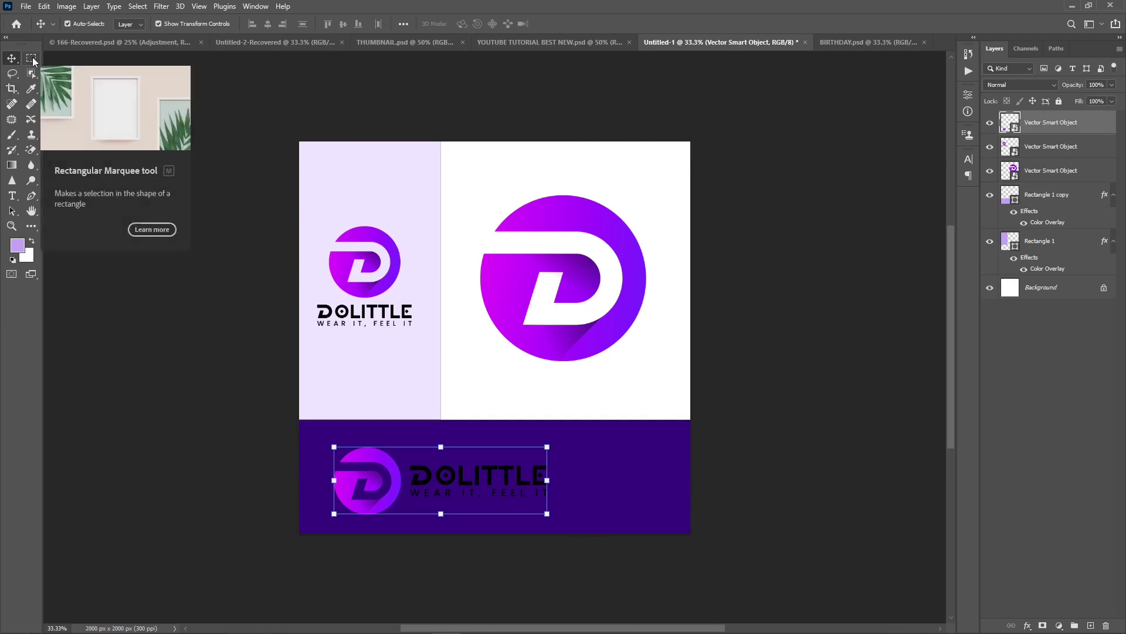
left_click(31, 58)
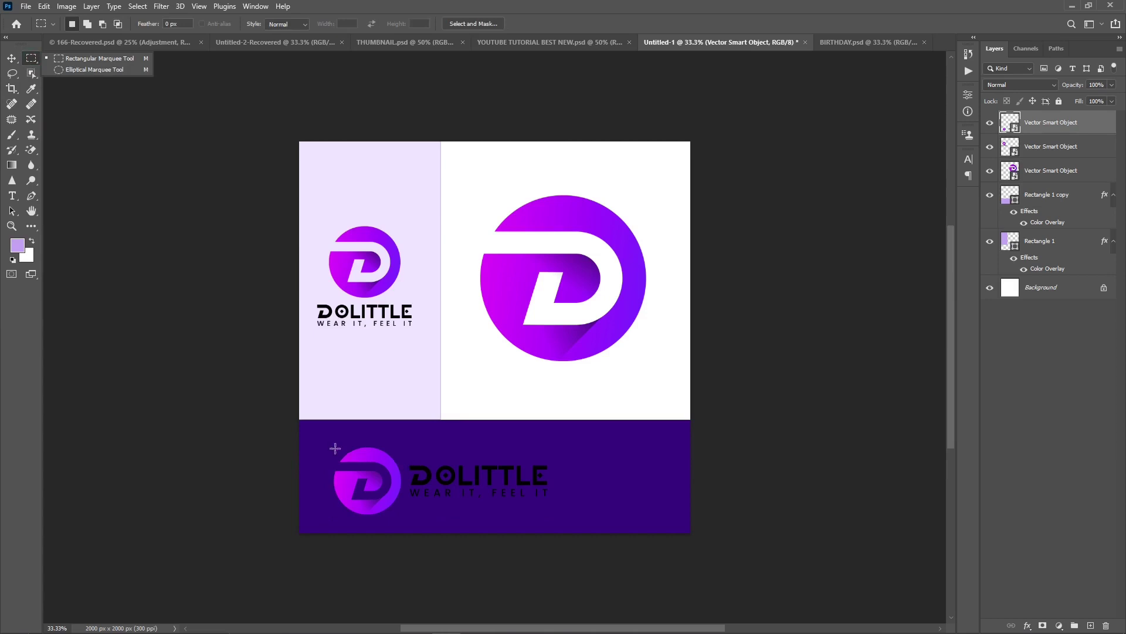
key("v")
left_click(180, 321)
left_click(346, 477)
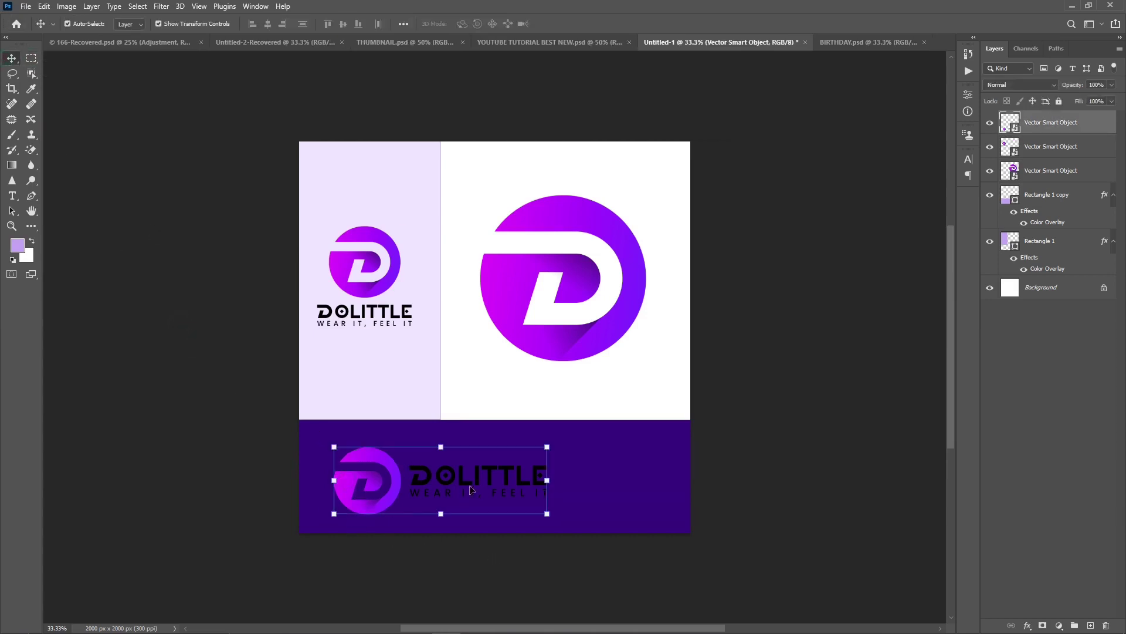
left_click(32, 58)
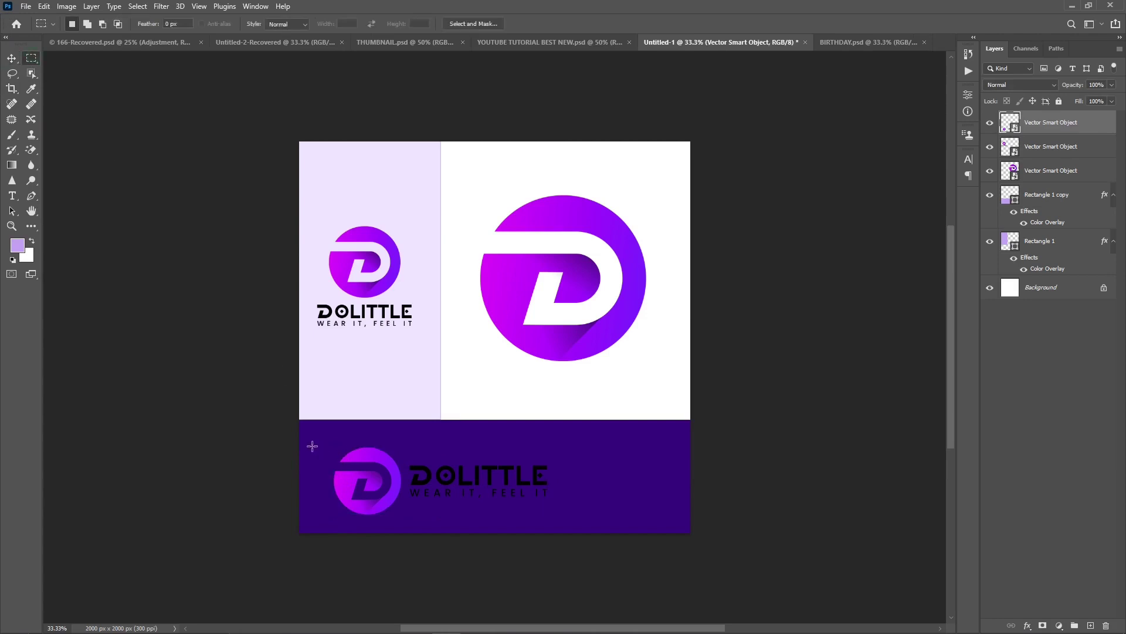
left_click_drag(312, 446, 614, 523)
key("v")
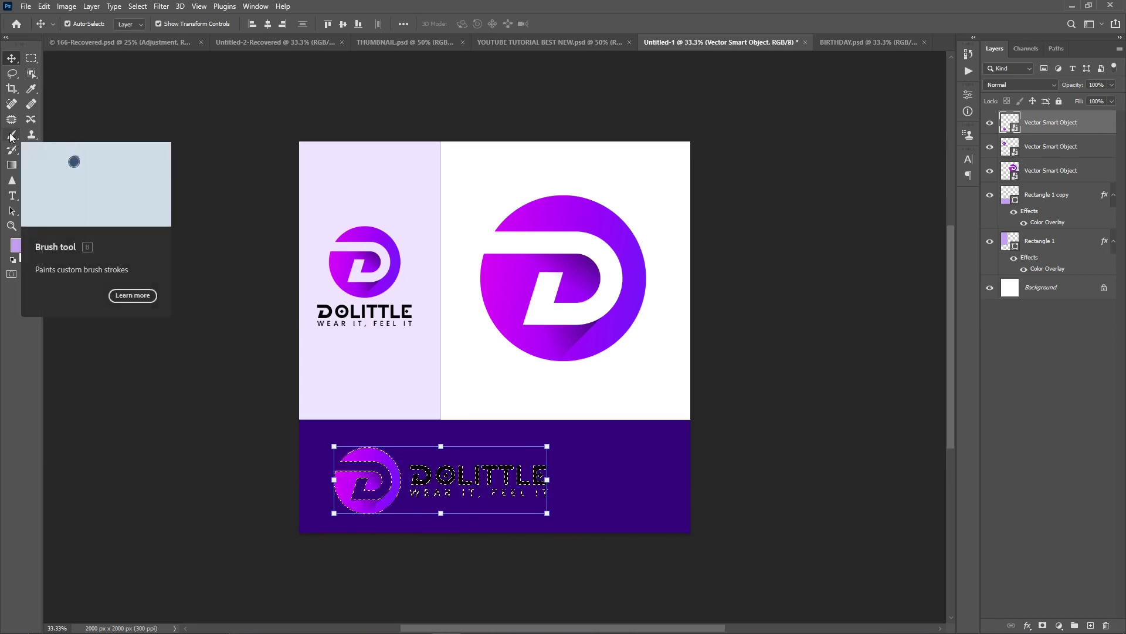
- Set the foreground colour to pale lavender eee3ff, sampled from the upper-left rectangle
left_click(16, 244)
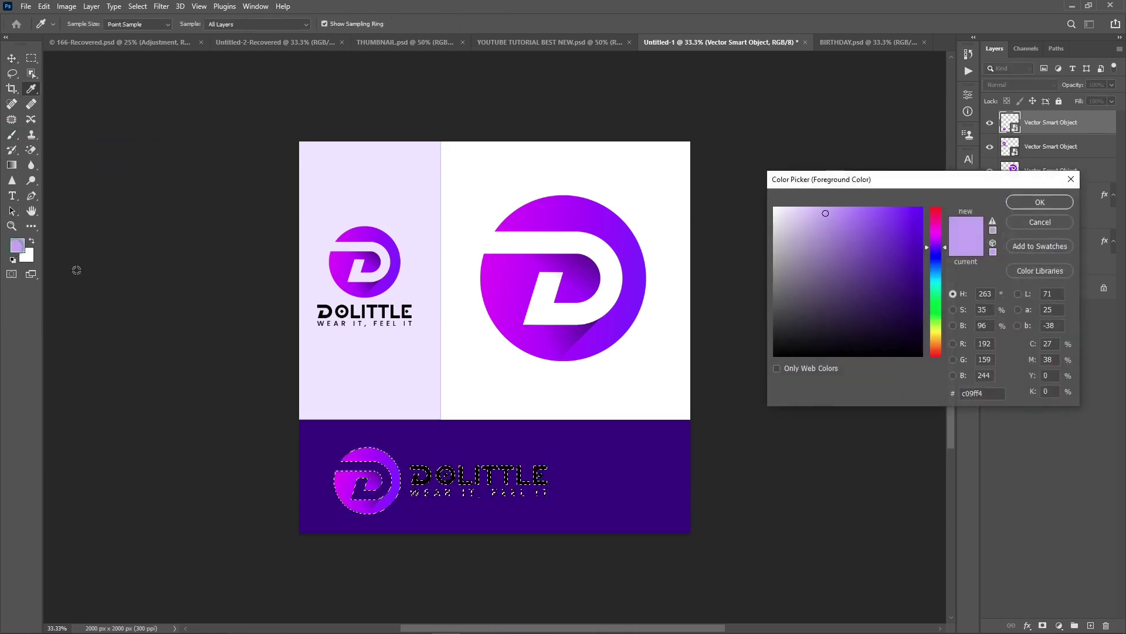
mouse_move(799, 225)
left_mouse_down()
mouse_move(760, 197)
mouse_move(800, 202)
left_mouse_up()
left_click(396, 173)
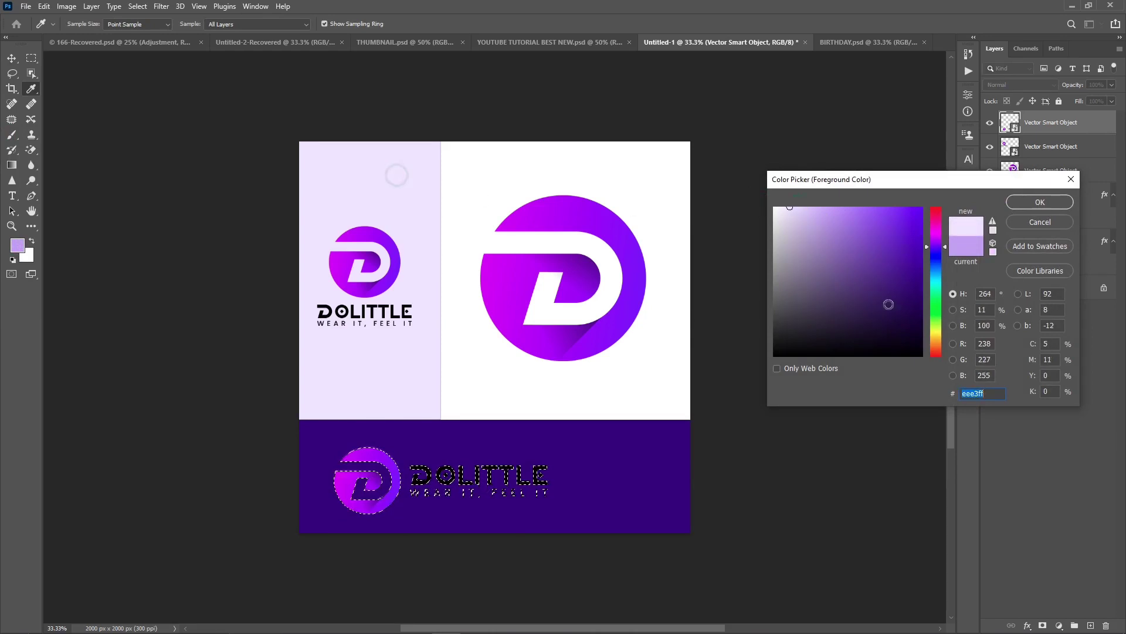
left_click(1028, 201)
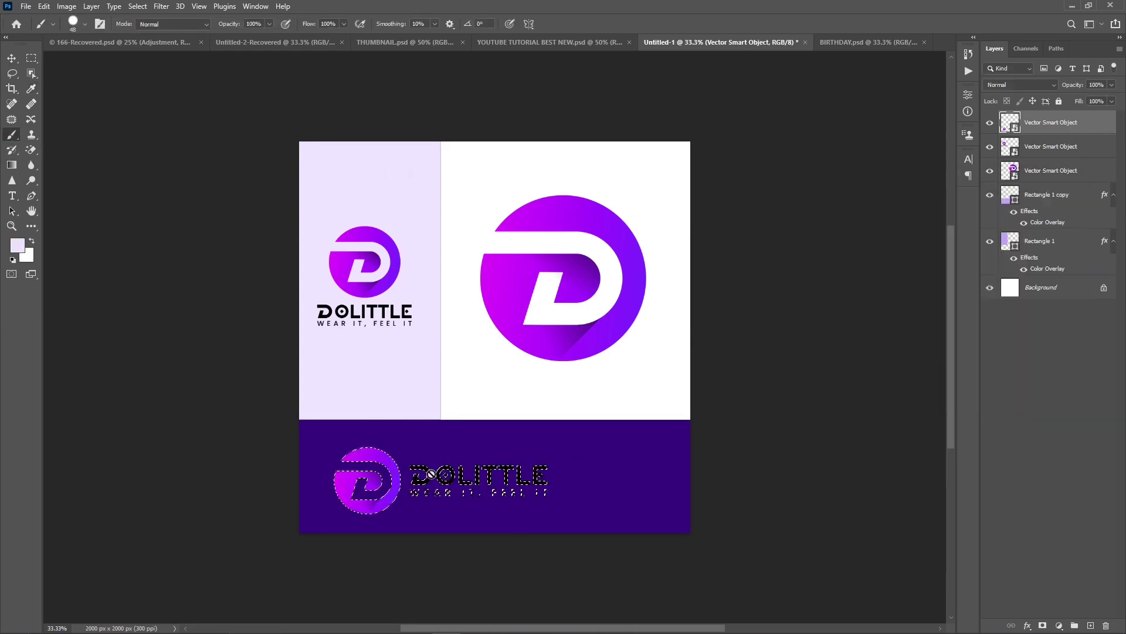
- Rasterize the horizontal logo's smart object layer so it can be painted on
left_click(452, 478)
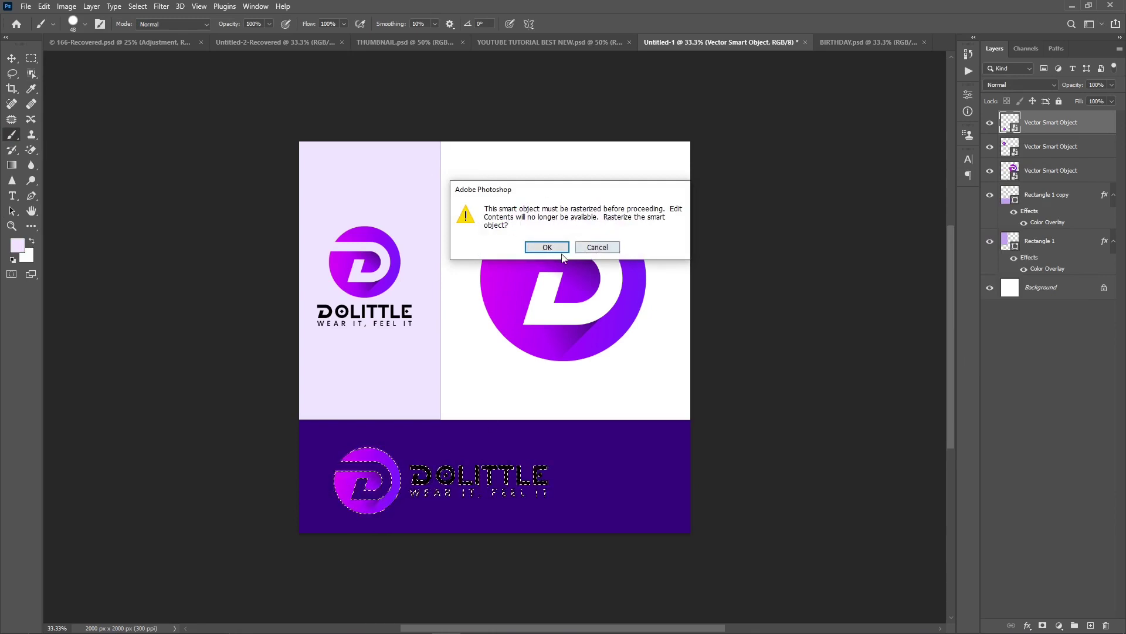
left_click(602, 249)
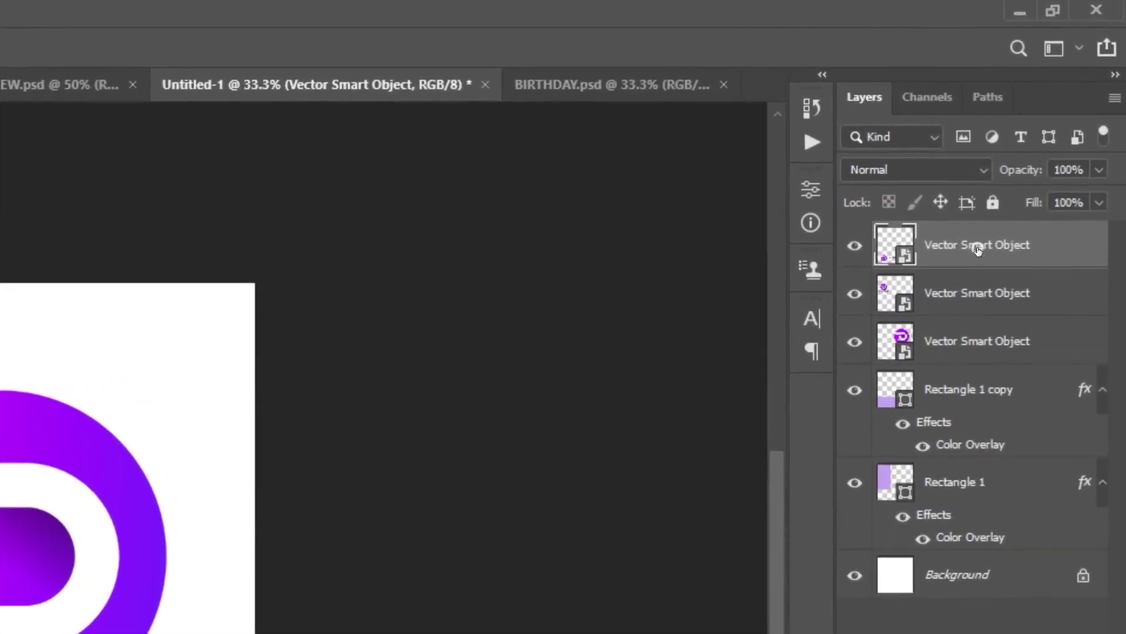
right_click(1017, 124)
left_click(791, 317)
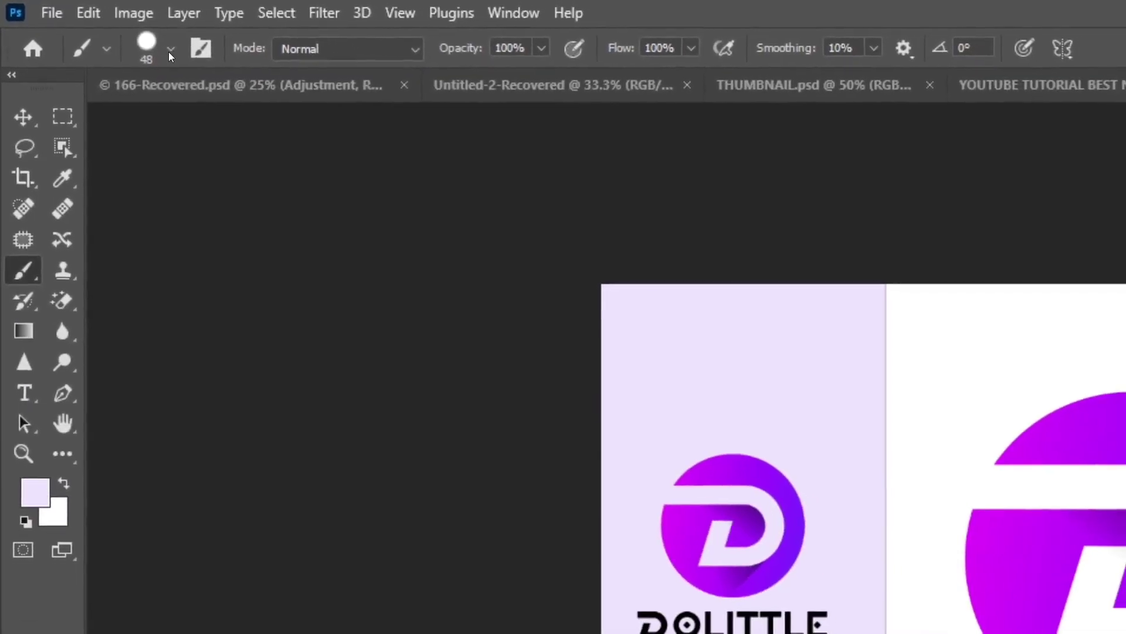
- Enlarge the Hard Round brush to 369 px and paint the selected DOLITTLE wordmark and tagline pale lavender
left_click(85, 24)
left_click(230, 124)
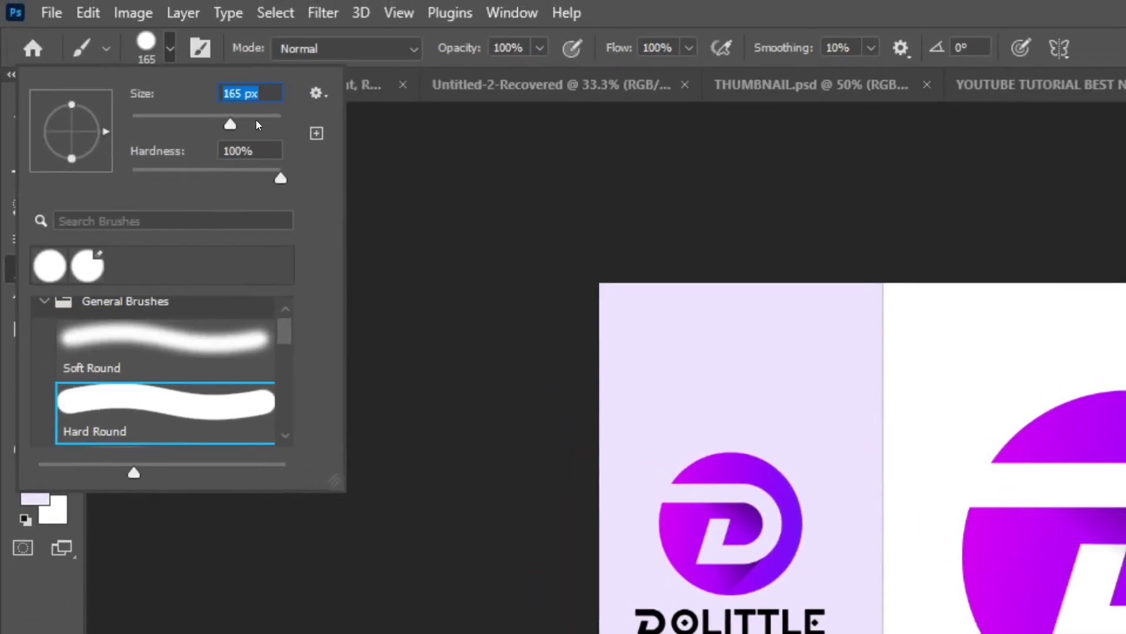
left_click(256, 121)
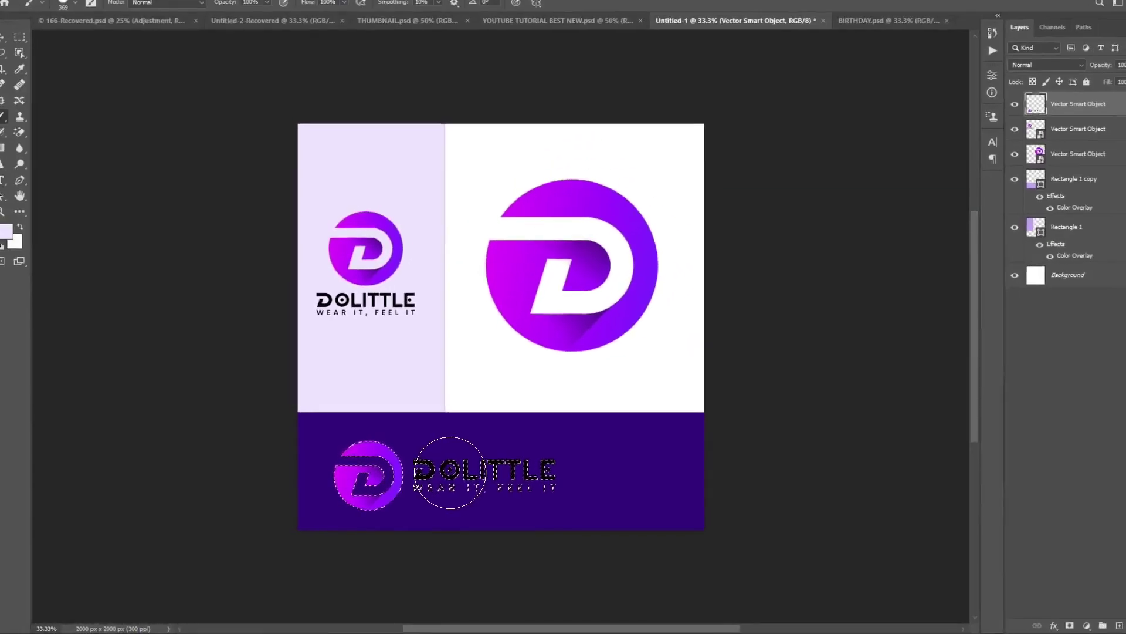
mouse_move(489, 329)
left_mouse_down()
mouse_move(621, 329)
mouse_move(545, 343)
left_mouse_up()
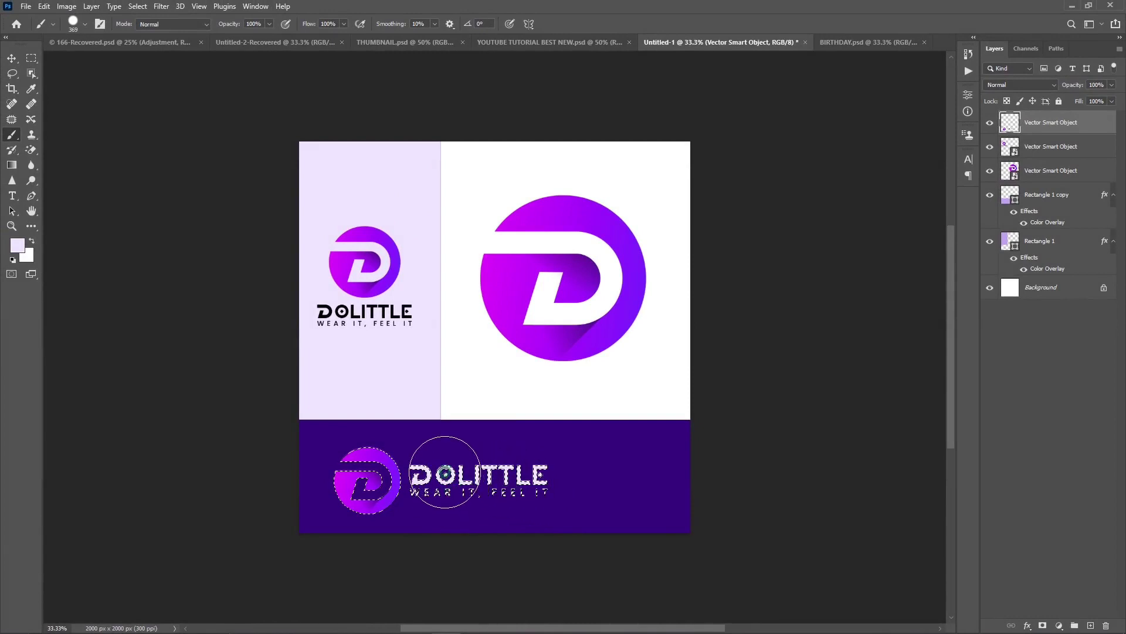
mouse_move(444, 477)
left_mouse_down()
mouse_move(574, 478)
mouse_move(543, 458)
left_mouse_up()
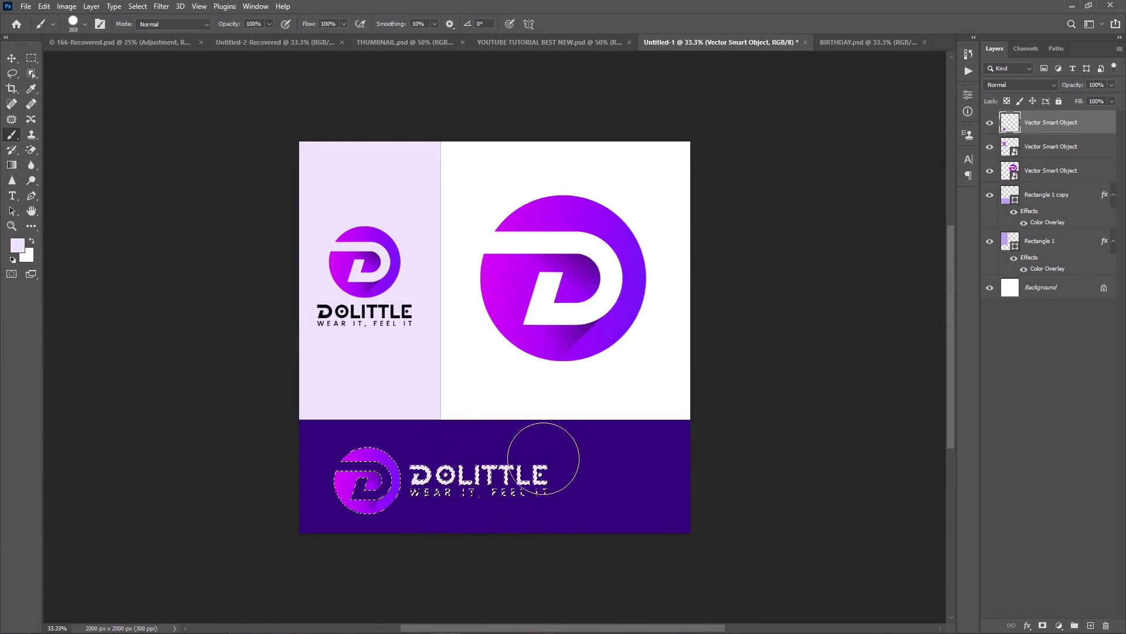
- Deselect the artwork and move the horizontal logo to the centre of the bottom rectangle
left_click(12, 58)
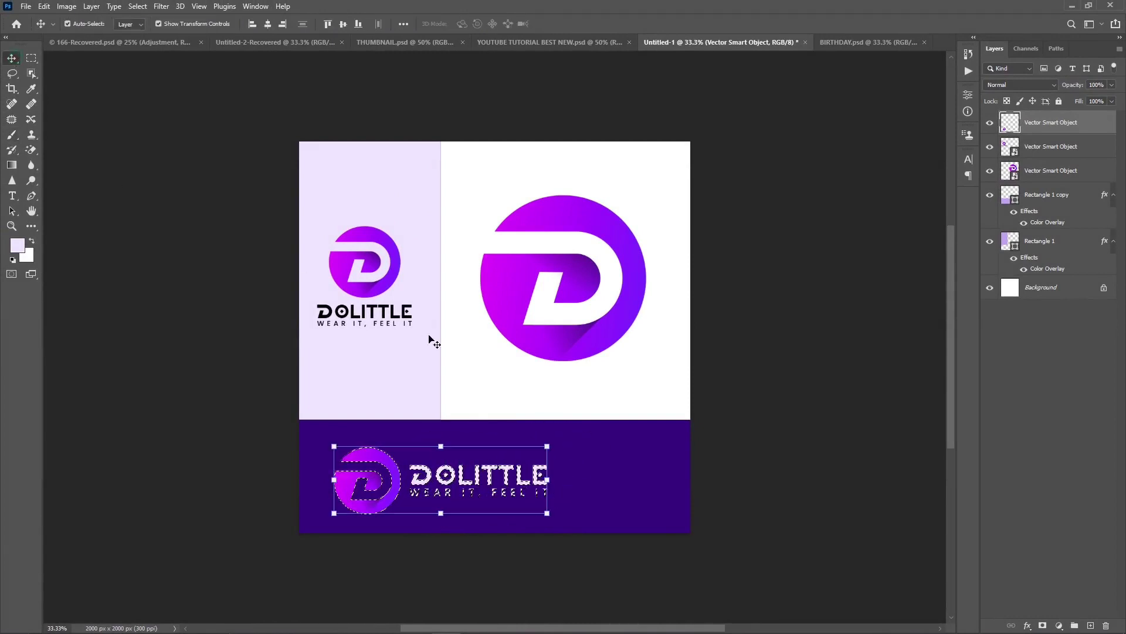
left_click(795, 370)
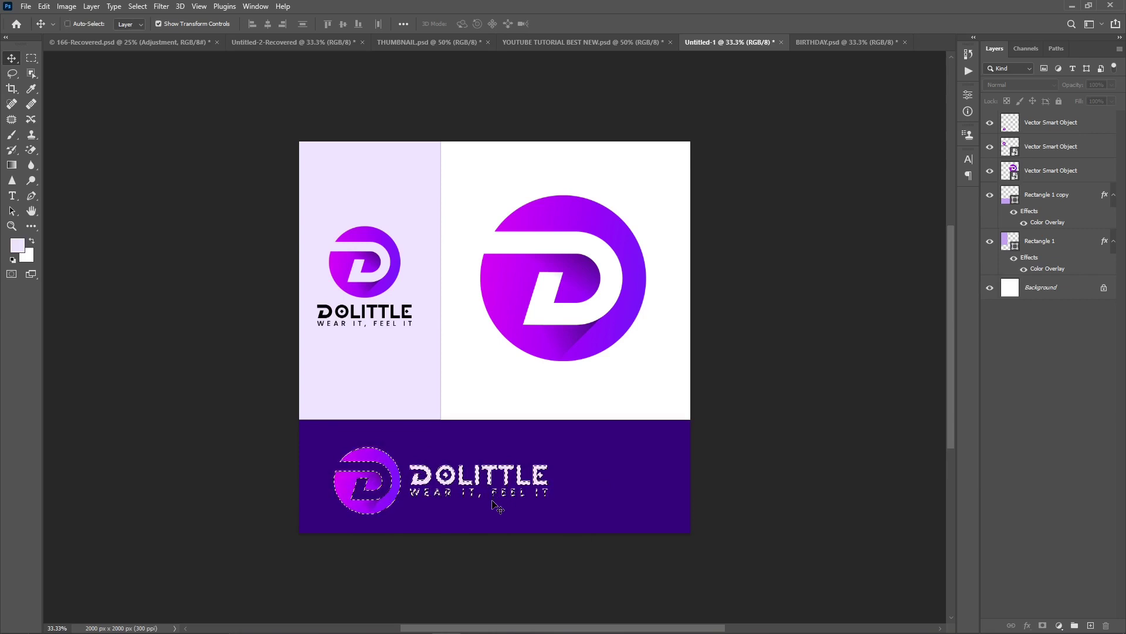
key("ctrl+d")
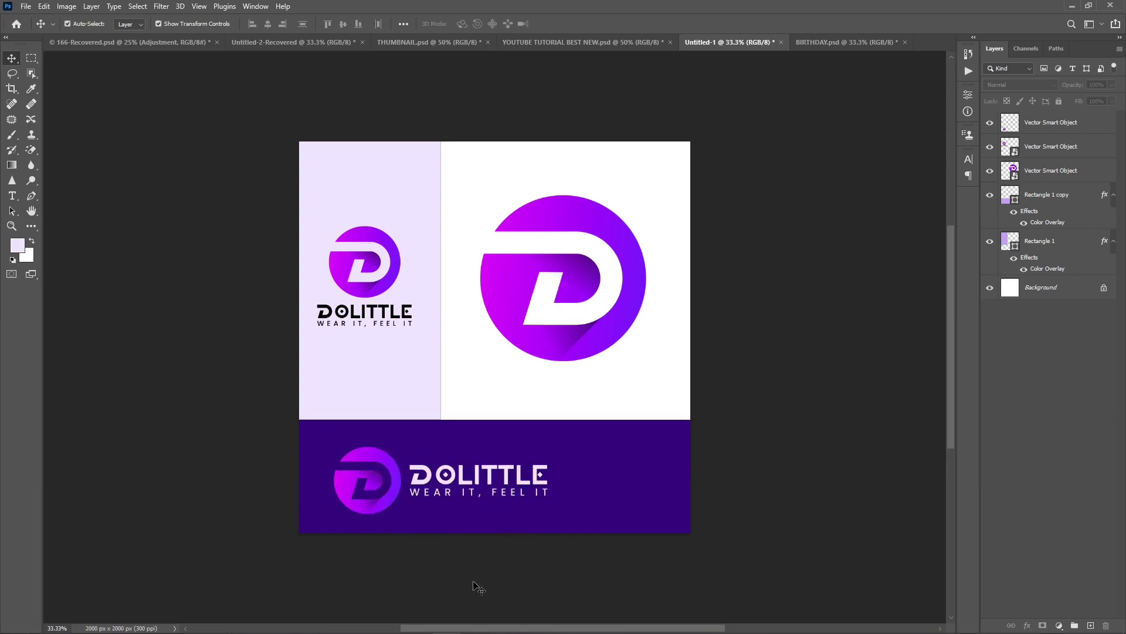
left_click_drag(396, 473, 449, 469)
left_click(765, 328)
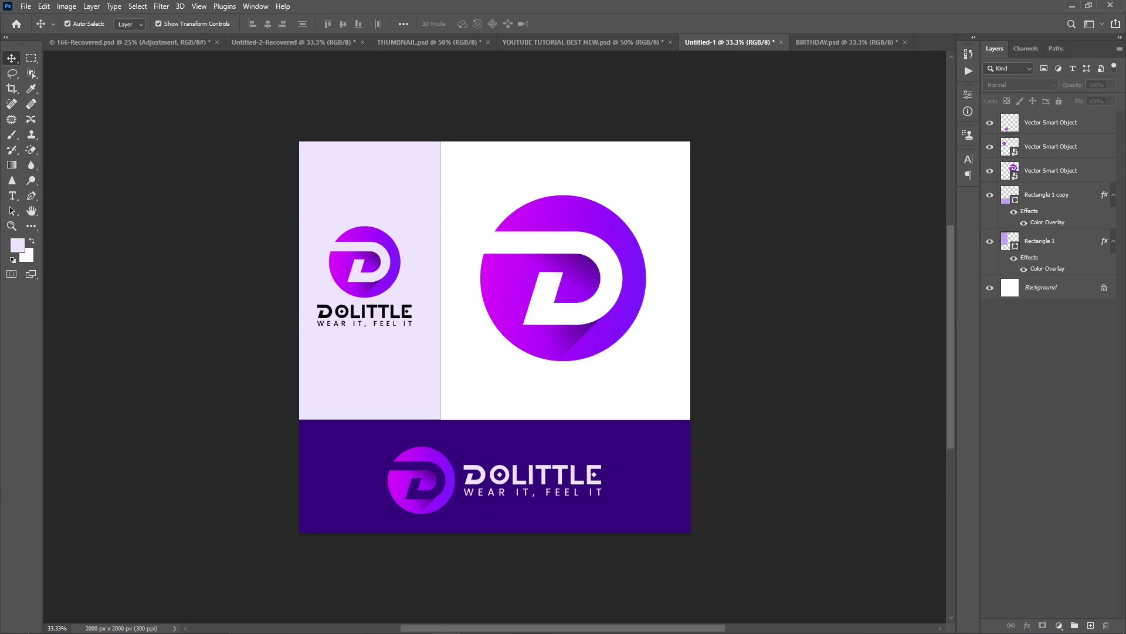
- Switch to Illustrator, fill the horizontal logo's wordmark and tagline with pale lavender E3D2FF, and select the whole logo including the D icon
mouse_move(456, 632)
left_click(470, 622)
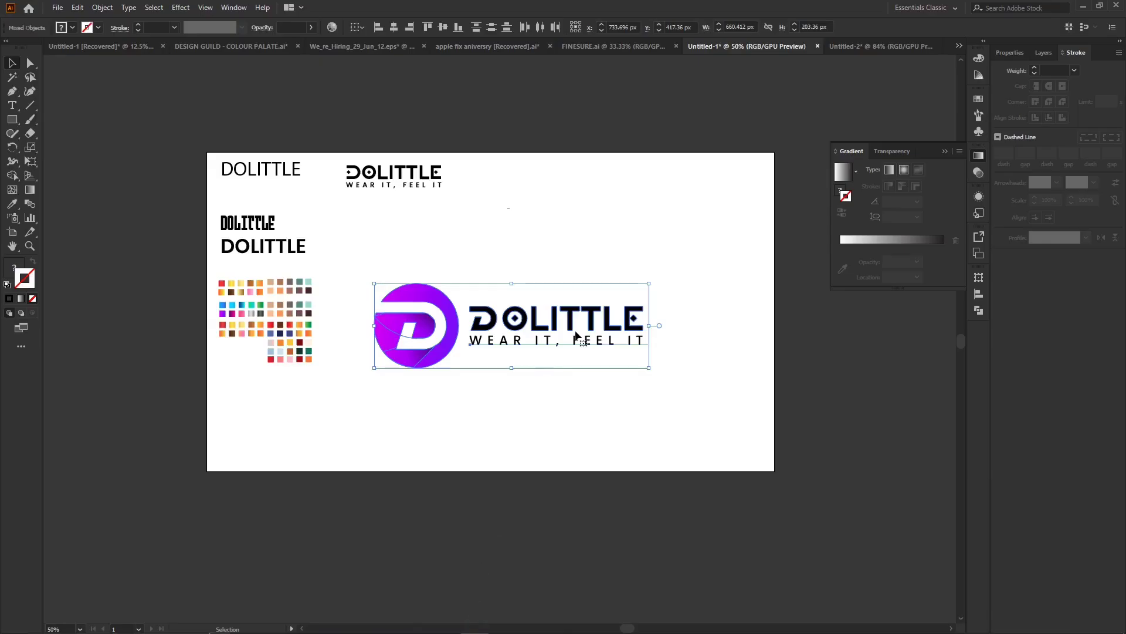
left_click_drag(692, 265, 470, 384)
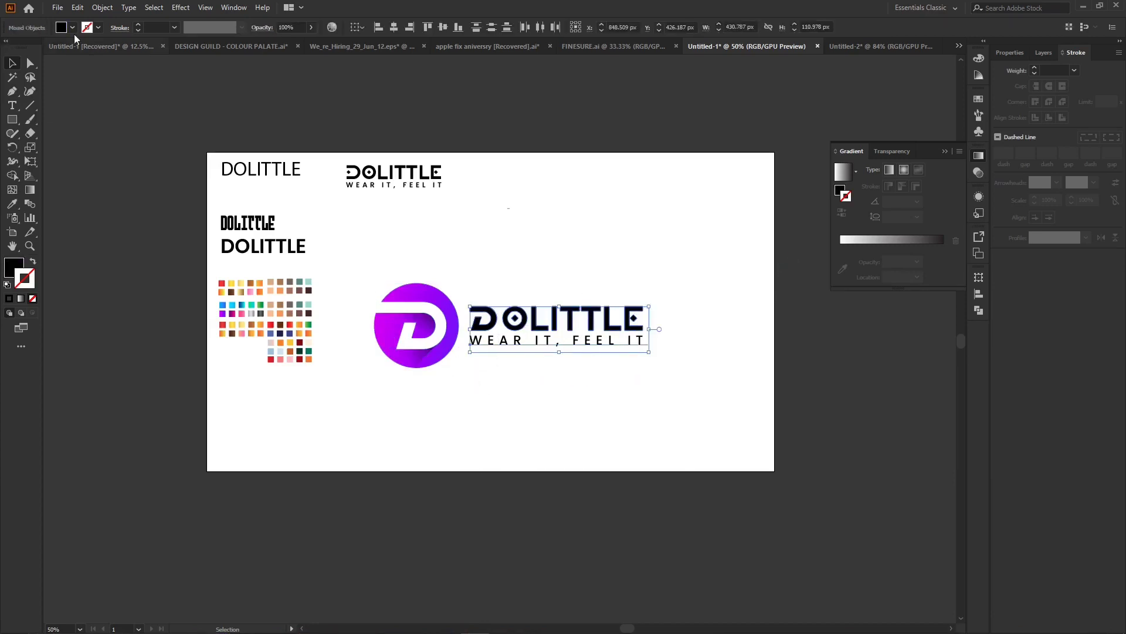
left_click(15, 275)
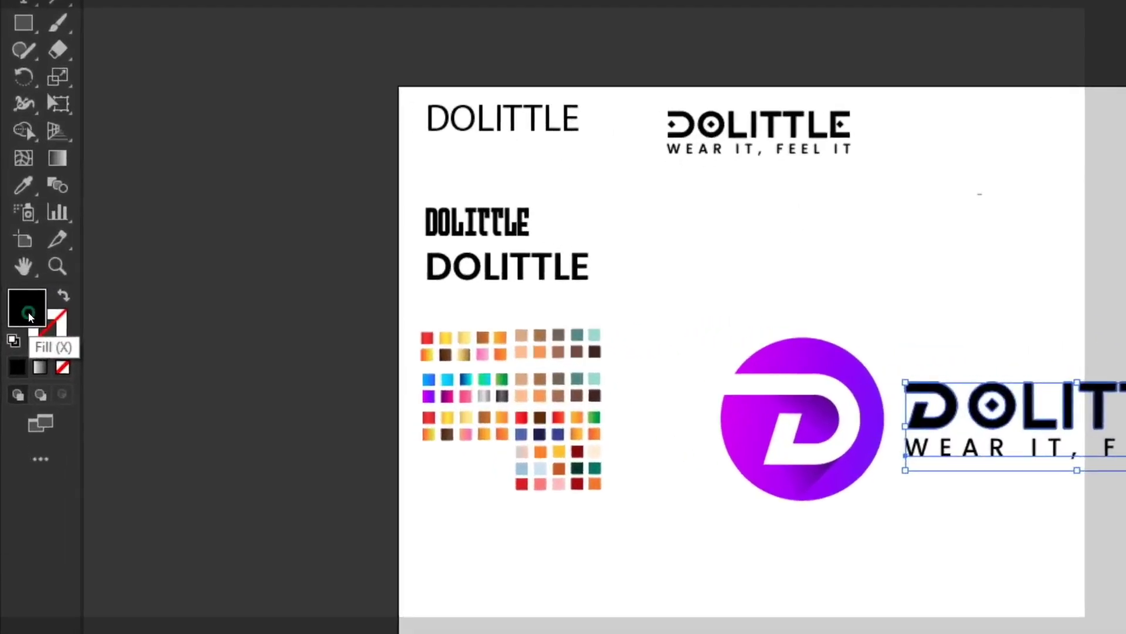
double_click(15, 270)
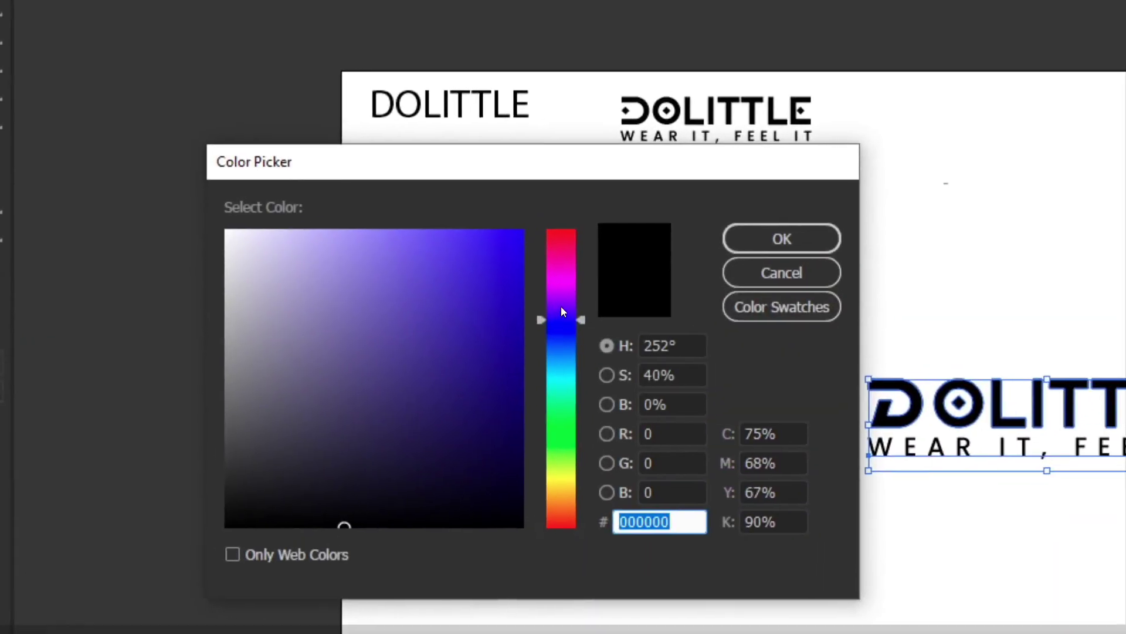
left_click_drag(630, 270, 631, 280)
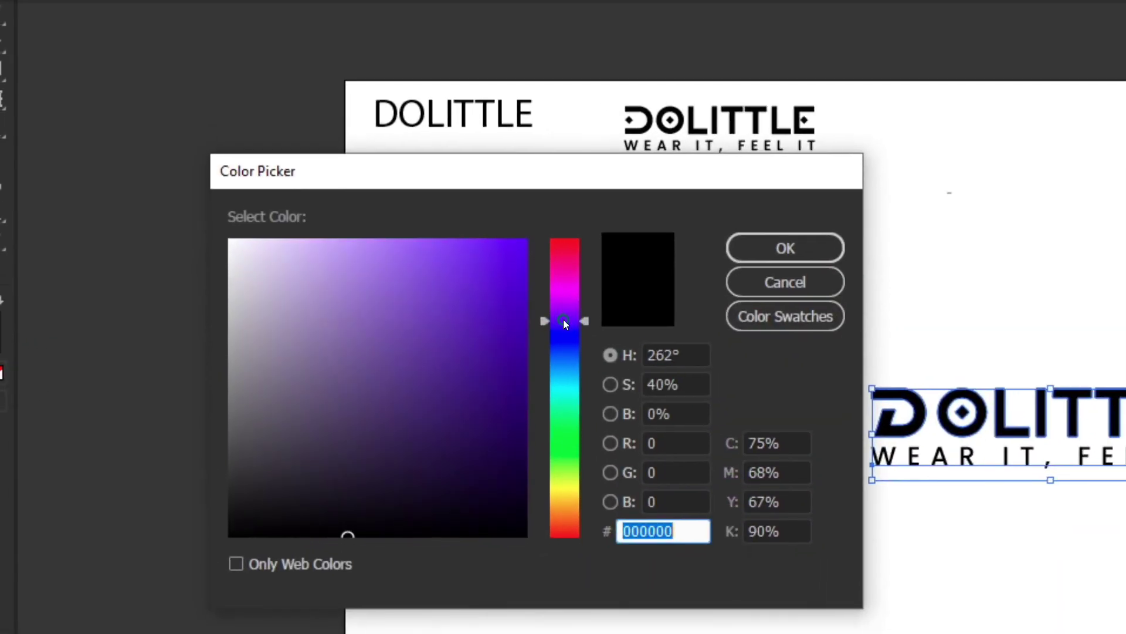
left_click_drag(564, 319, 564, 317)
left_click_drag(293, 252, 284, 224)
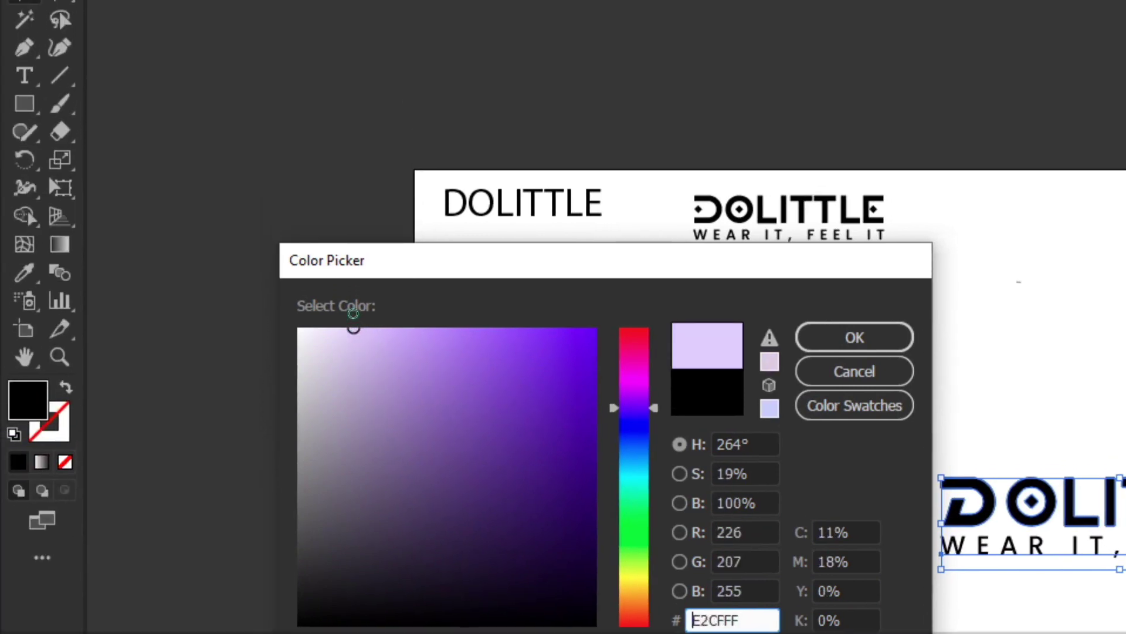
left_click_drag(353, 313, 351, 312)
left_click(854, 337)
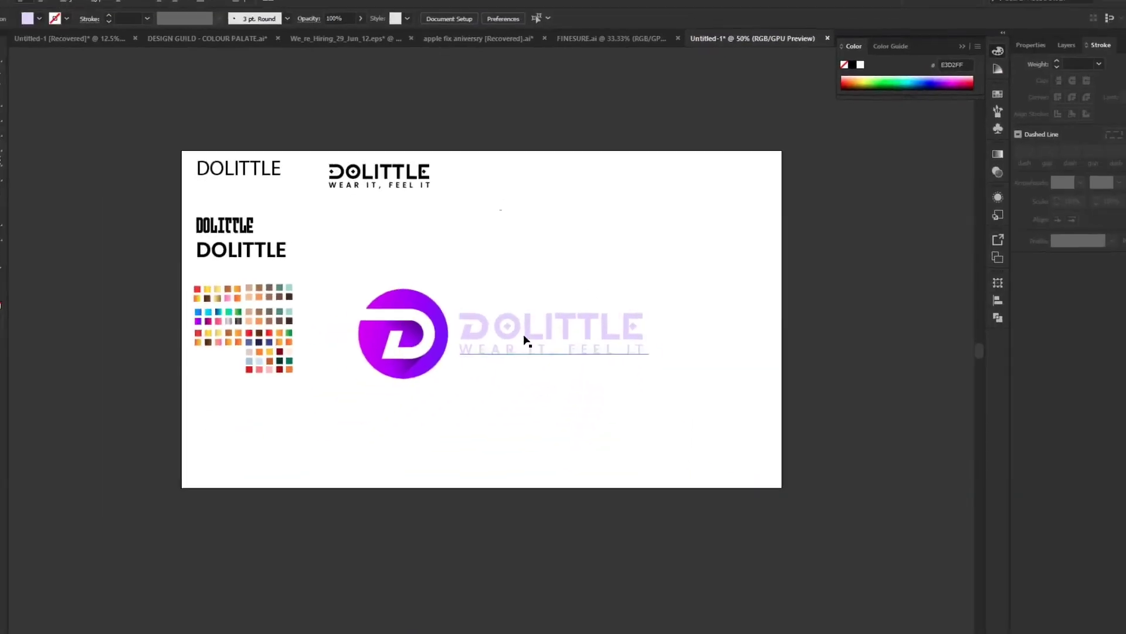
left_click_drag(349, 290, 713, 394)
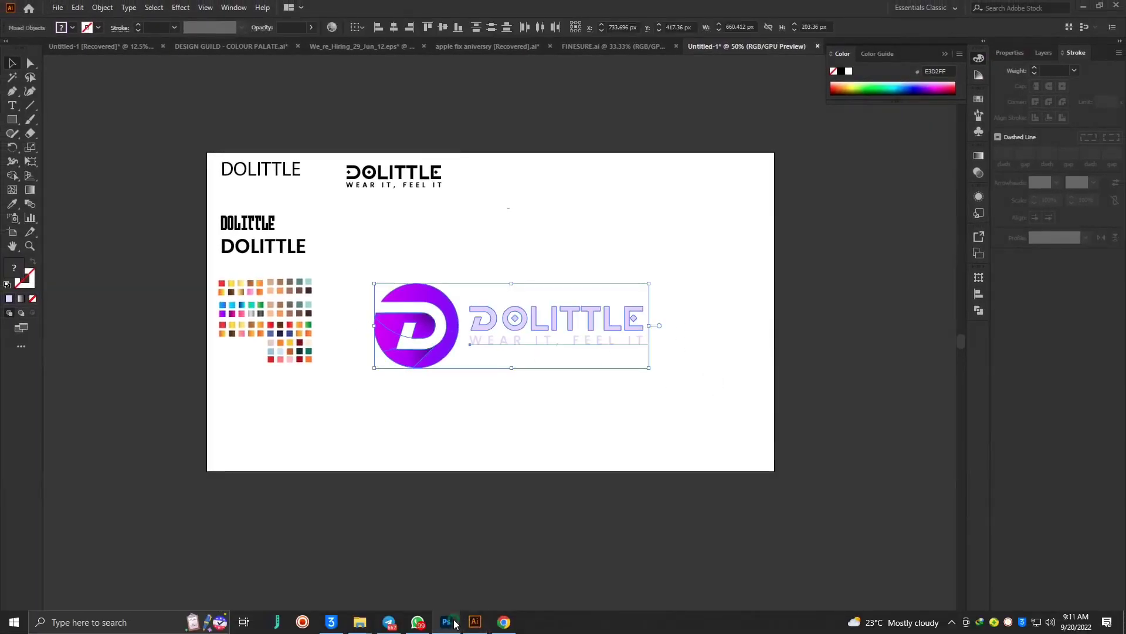
- Switch back to the Untitled-1 logo presentation in Photoshop and clear the layer selection
left_click(454, 621)
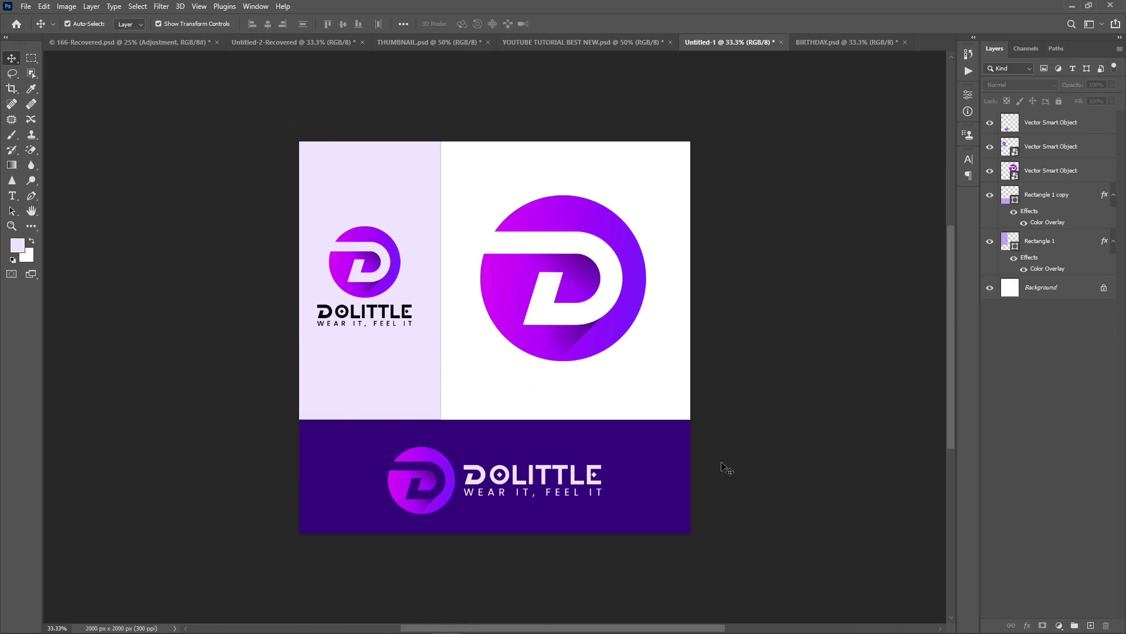
left_click(394, 482)
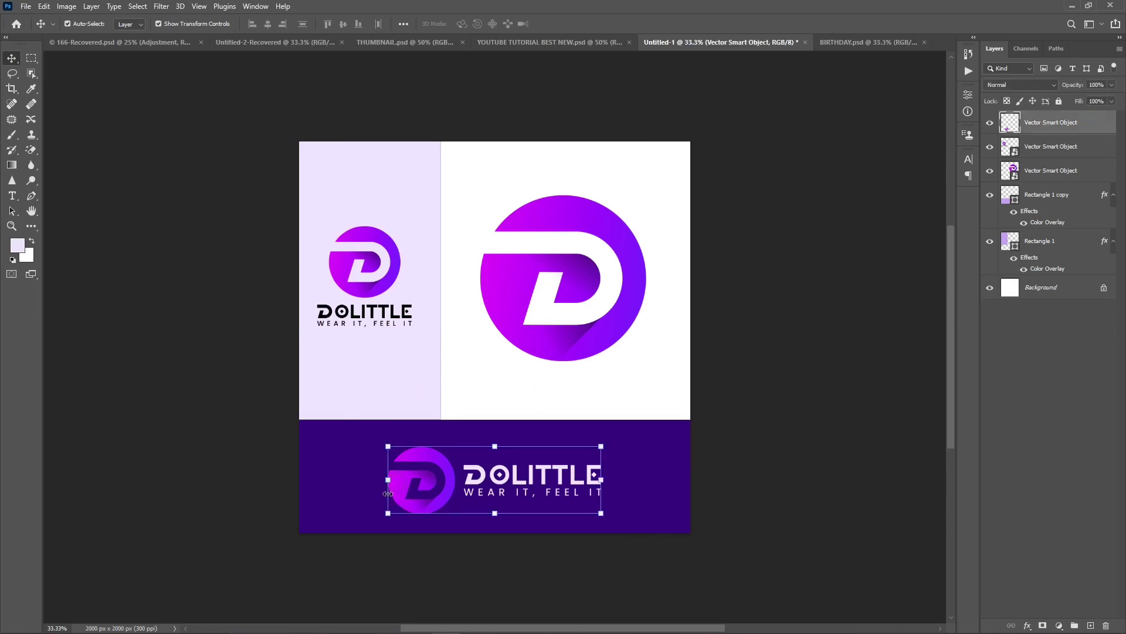
left_click(797, 391)
- Try to stretch the dark purple bottom rectangle upward to about 117% of its height and tilt it slightly
left_click(681, 455)
left_click_drag(493, 419, 497, 395)
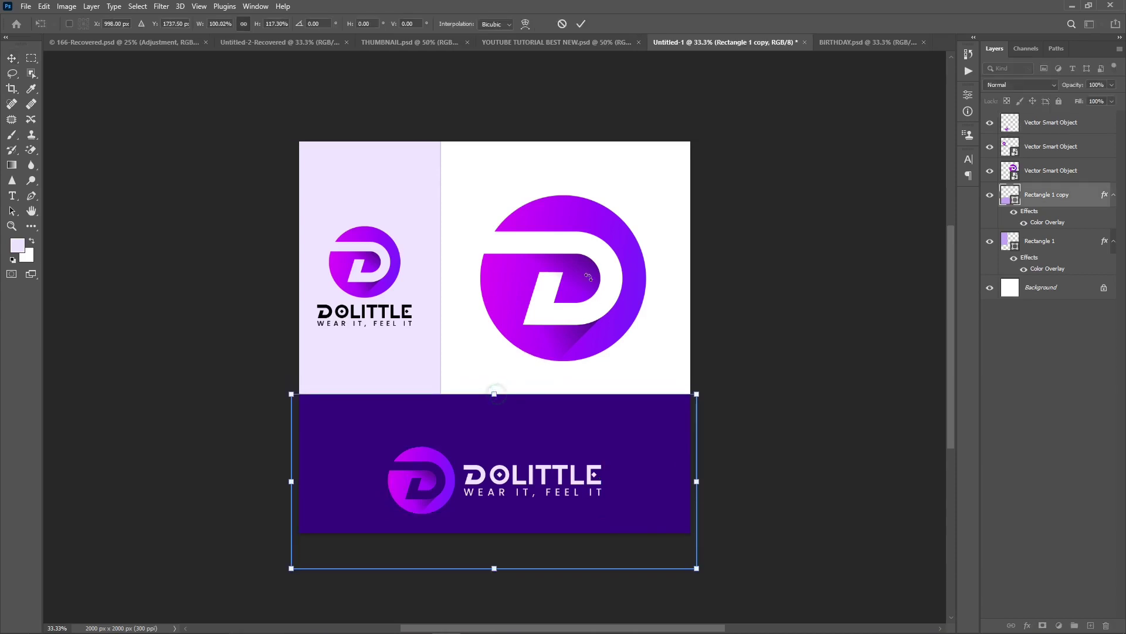
left_click_drag(583, 252, 786, 240)
key("Return")
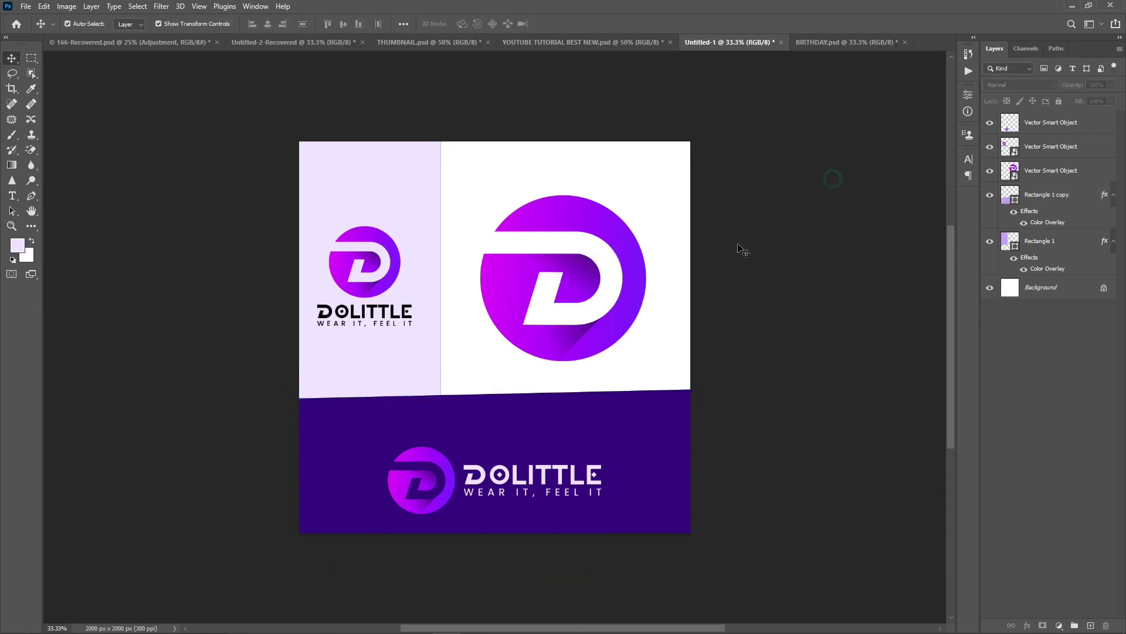
- Try to shift the large D icon slightly upward within the white area
left_click_drag(590, 281, 593, 269)
key("ctrl+t")
mouse_move(564, 347)
left_mouse_down()
mouse_move(565, 358)
mouse_move(563, 348)
left_mouse_up()
key("Return")
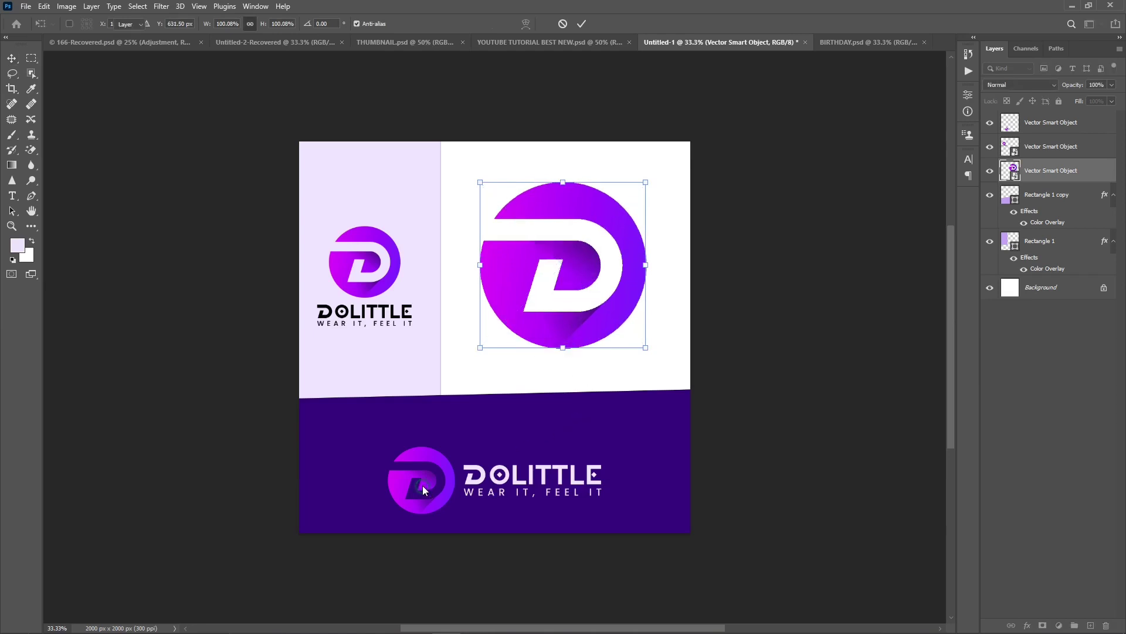
- Try to enlarge the horizontal logo to about 135% and recentre it on the tilted purple rectangle
left_click(422, 485)
left_click(386, 474)
left_click_drag(386, 474, 331, 480)
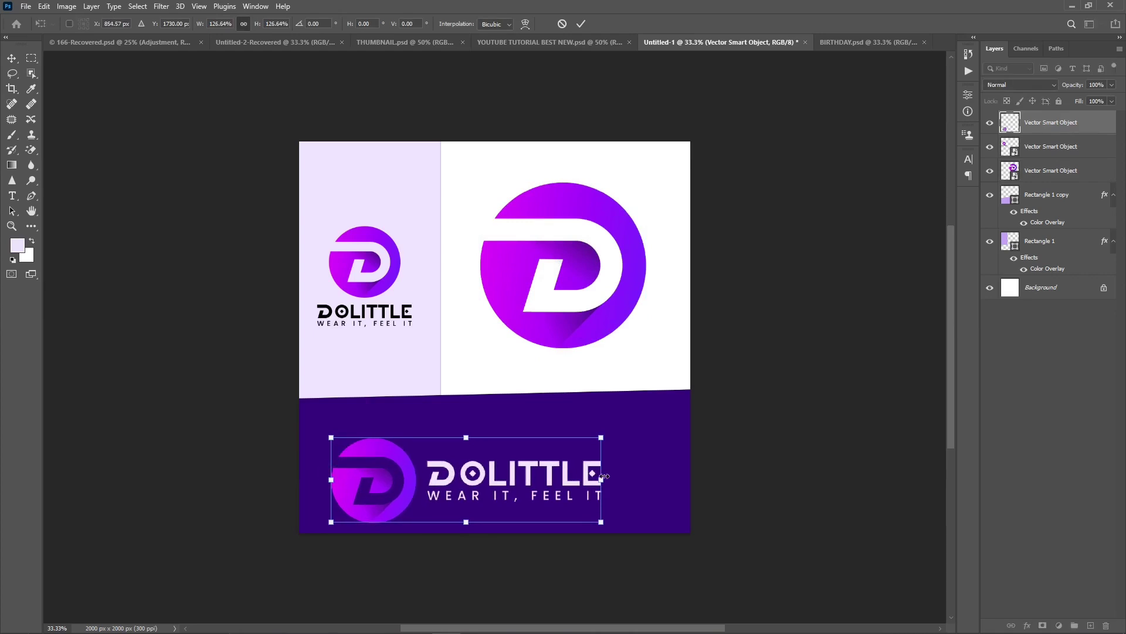
left_click_drag(604, 476, 621, 479)
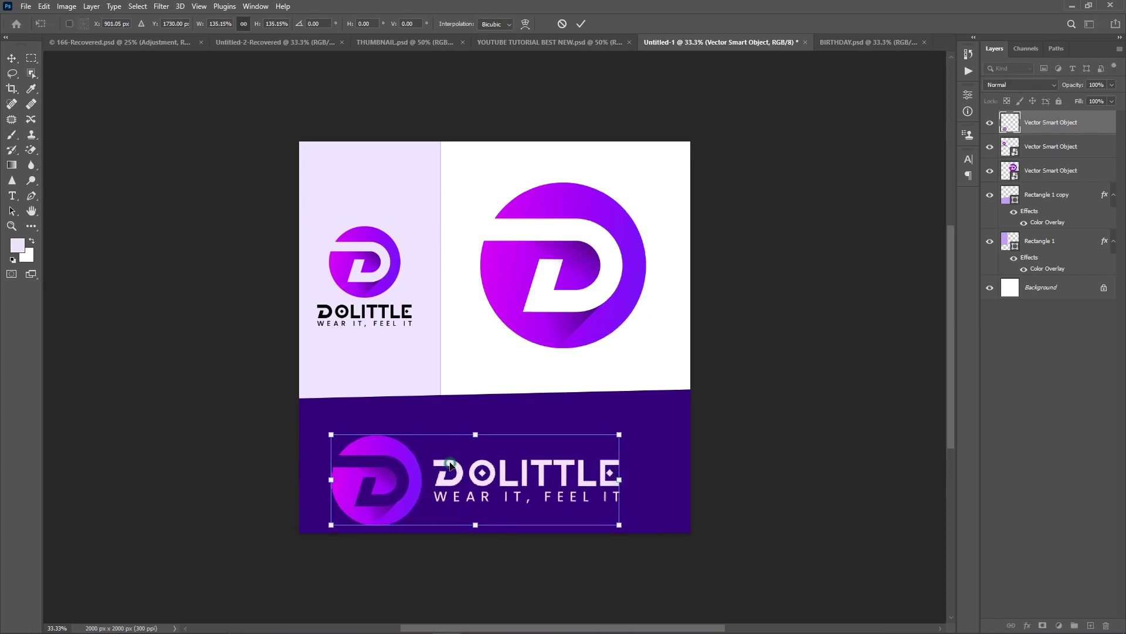
left_click_drag(450, 466, 469, 457)
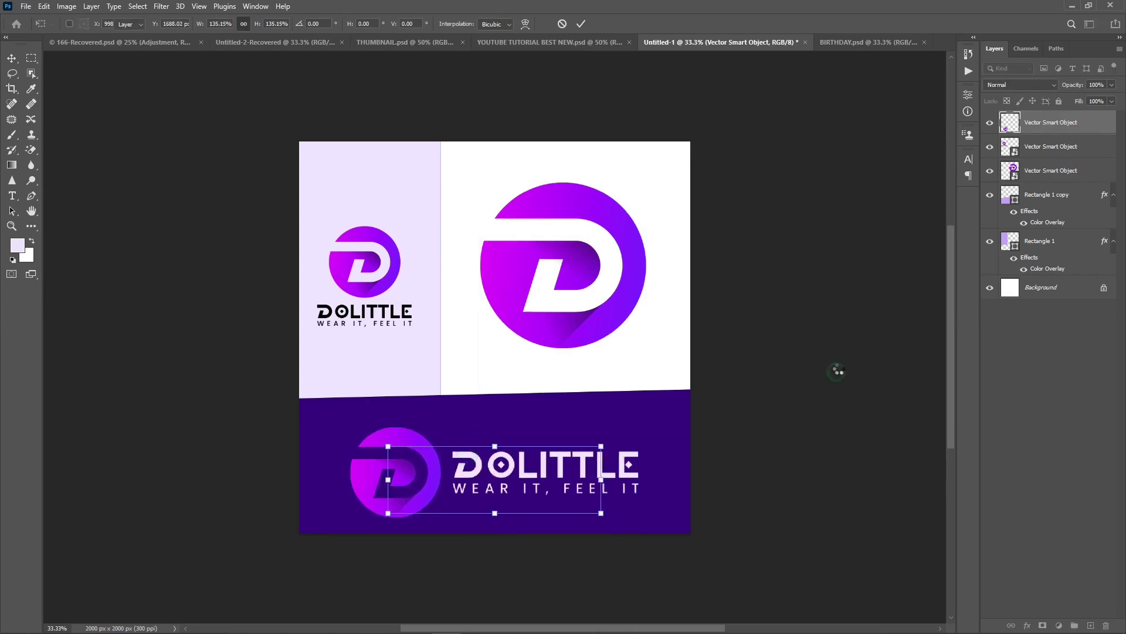
- Undo the logo enlargement, the D icon move and the stretch and tilt of the bottom rectangle
left_click(685, 410)
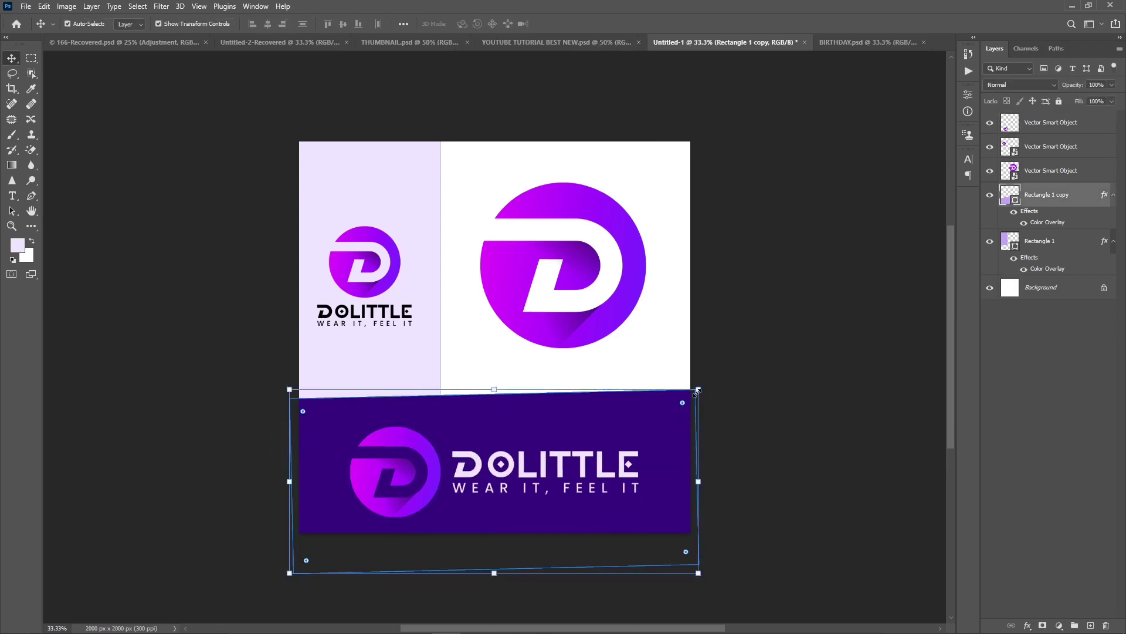
key("ctrl+z")
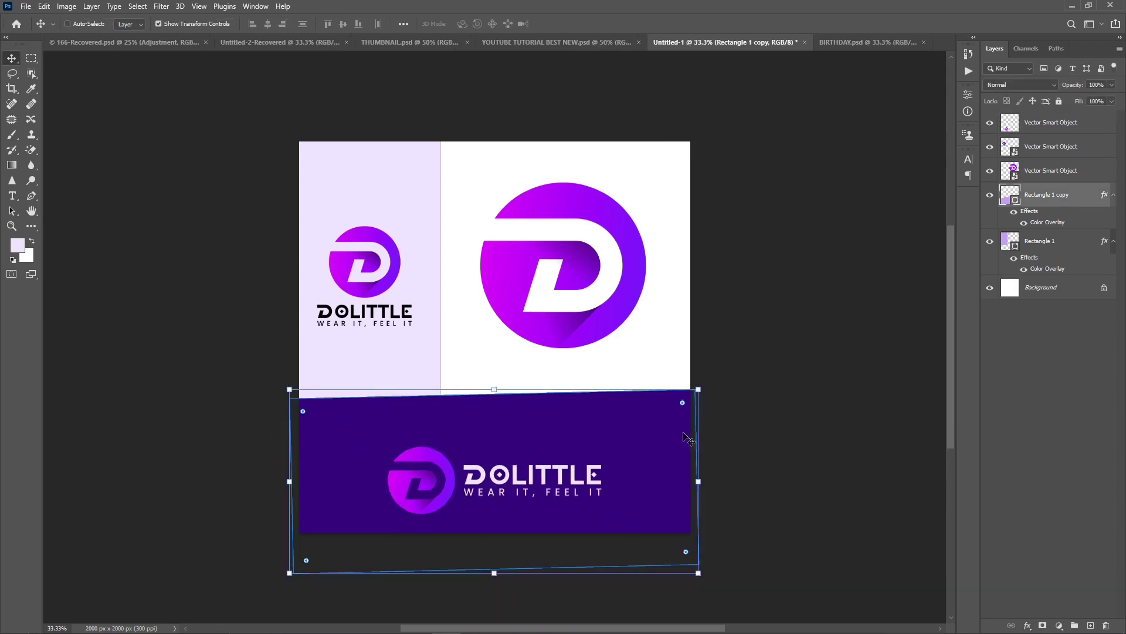
key("ctrl+z")
key("ctrl+z")
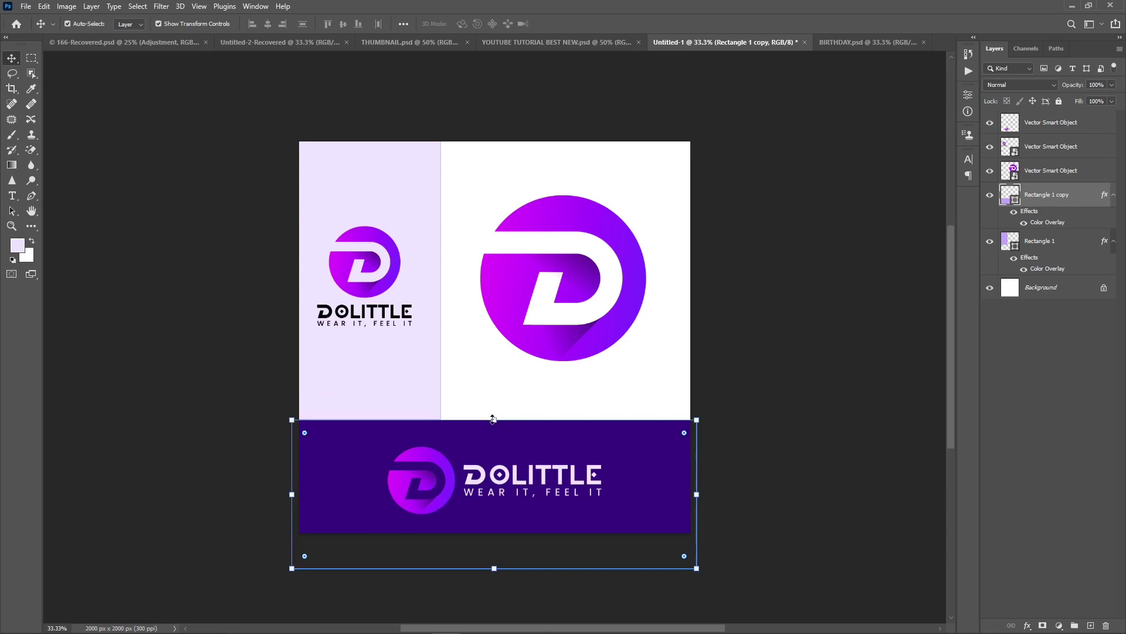
- Extend the dark purple bottom rectangle's top edge straight upward, keeping it level
left_click_drag(493, 419, 492, 380)
key("Return")
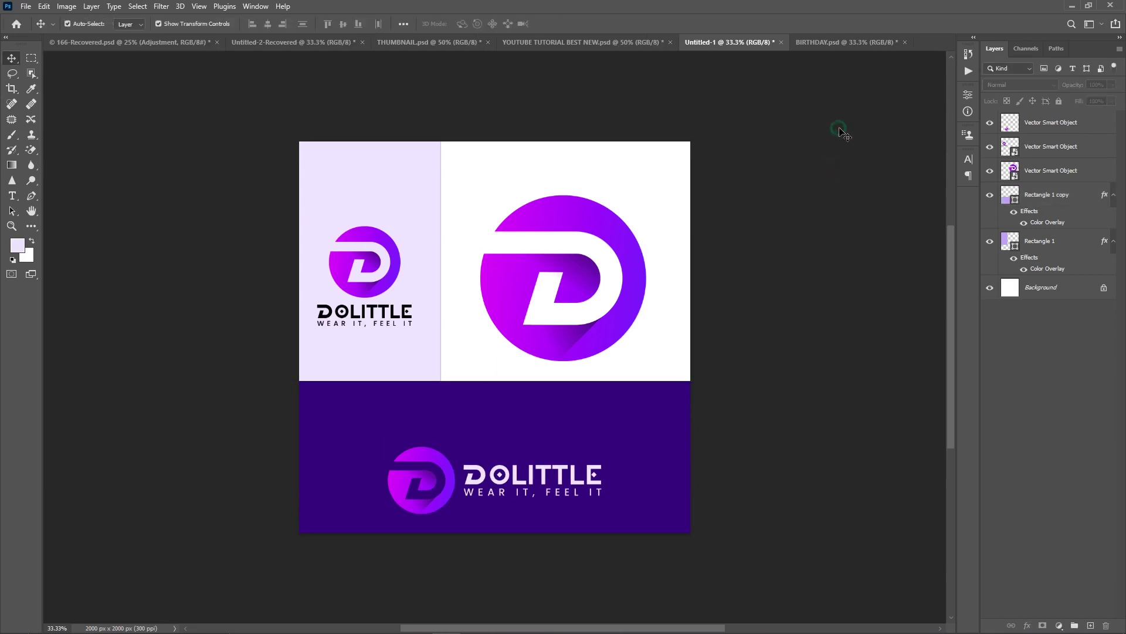
- Enlarge the horizontal logo to fill most of the purple rectangle's width and centre it there
left_click(422, 472)
left_click_drag(388, 446, 326, 427)
left_click_drag(604, 473, 646, 469)
left_click_drag(486, 464, 494, 457)
key("Return")
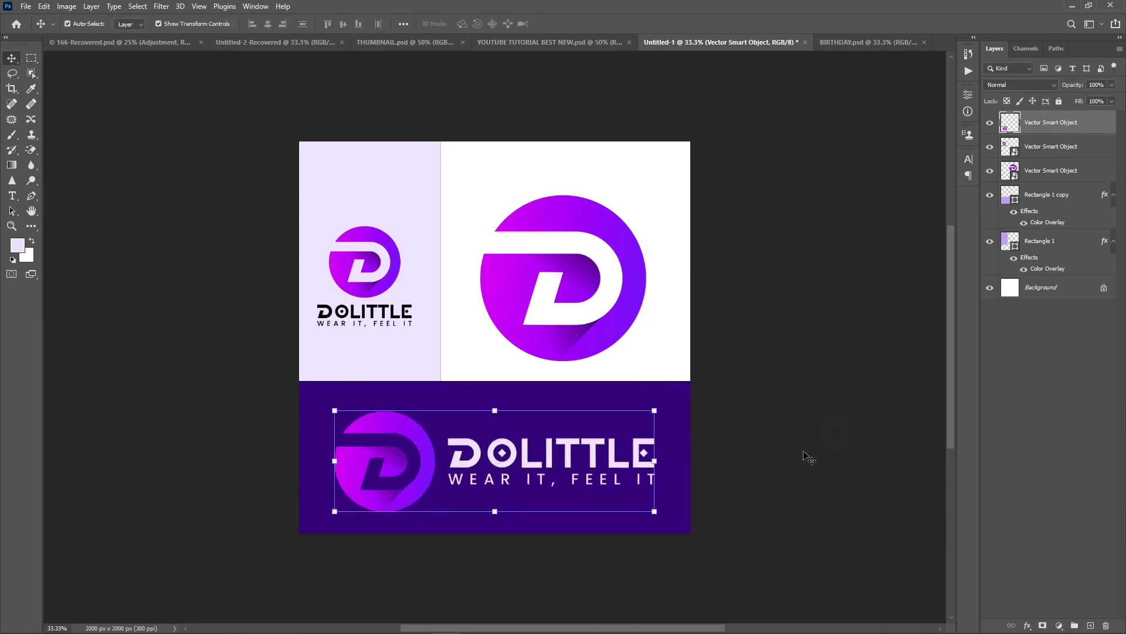
- Scale the horizontal logo down to about 97.5% to leave more margin at its sides
key("ctrl+t")
left_click_drag(655, 462, 646, 462)
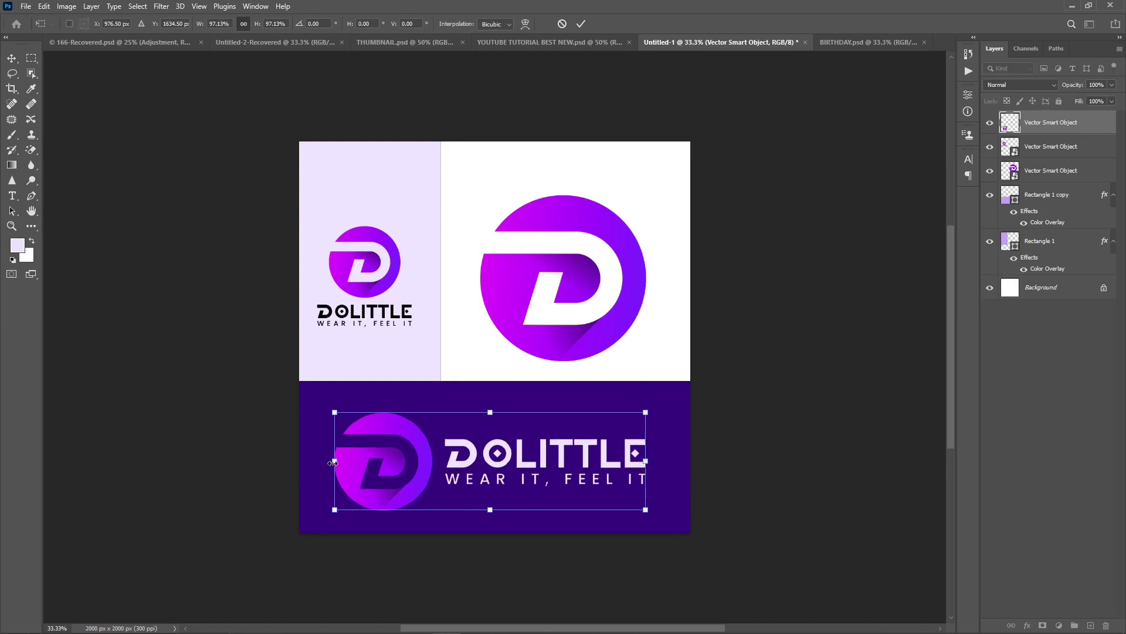
mouse_move(332, 463)
left_mouse_down()
mouse_move(314, 468)
mouse_move(335, 470)
left_mouse_up()
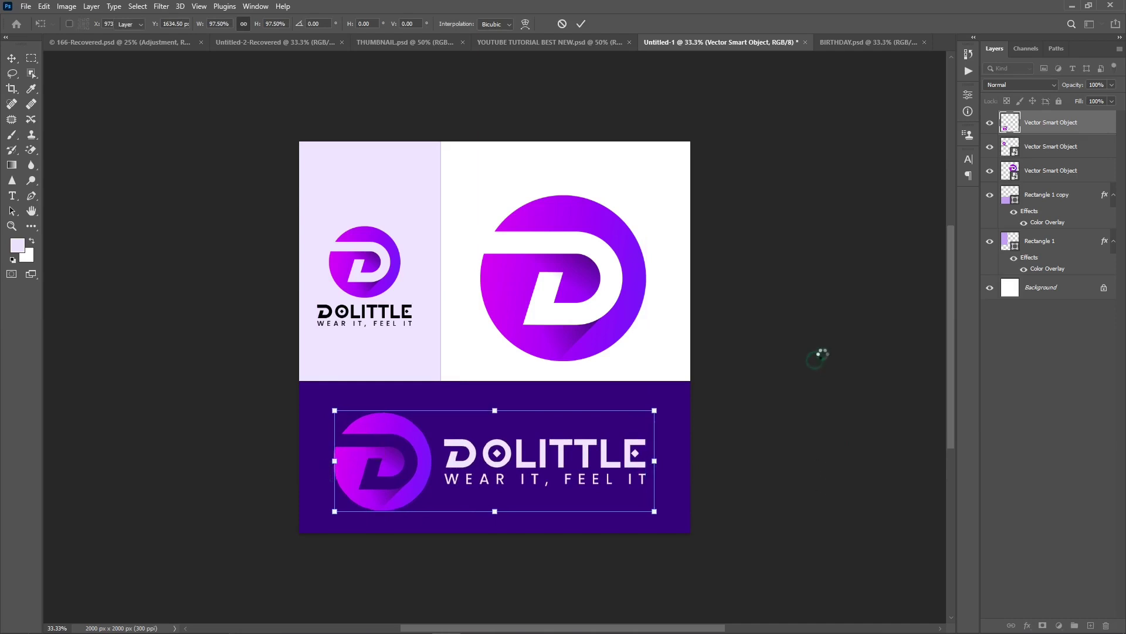
left_click(813, 276)
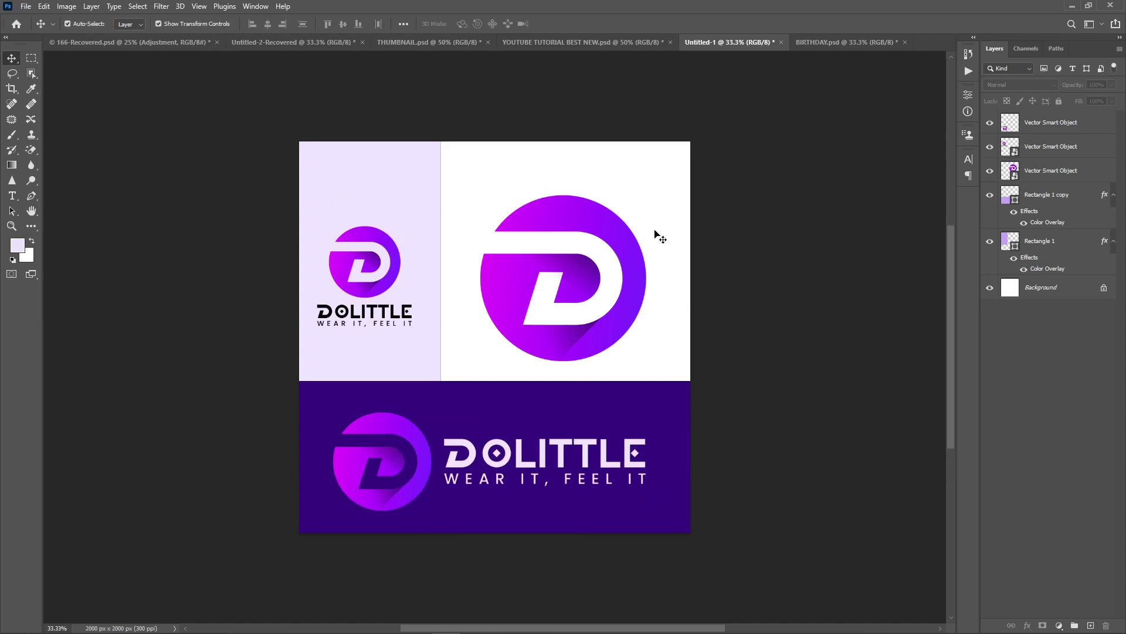
- Move the large D icon up to the middle of the white area and deselect the artwork
left_click(590, 268)
left_click_drag(590, 268, 587, 253)
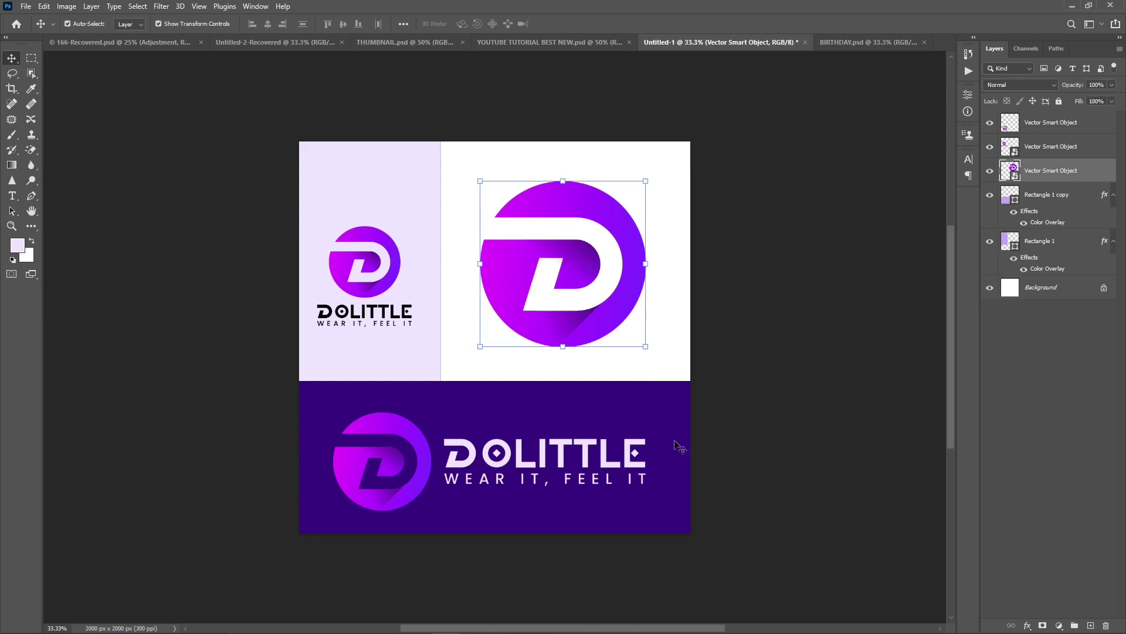
left_click(379, 457)
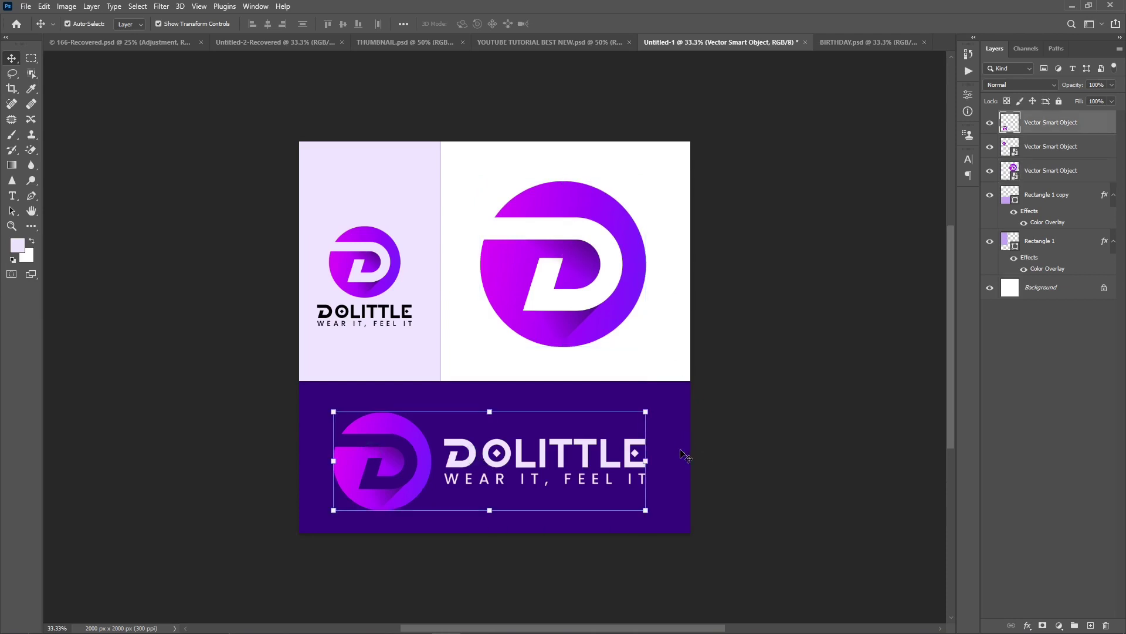
left_click(798, 256)
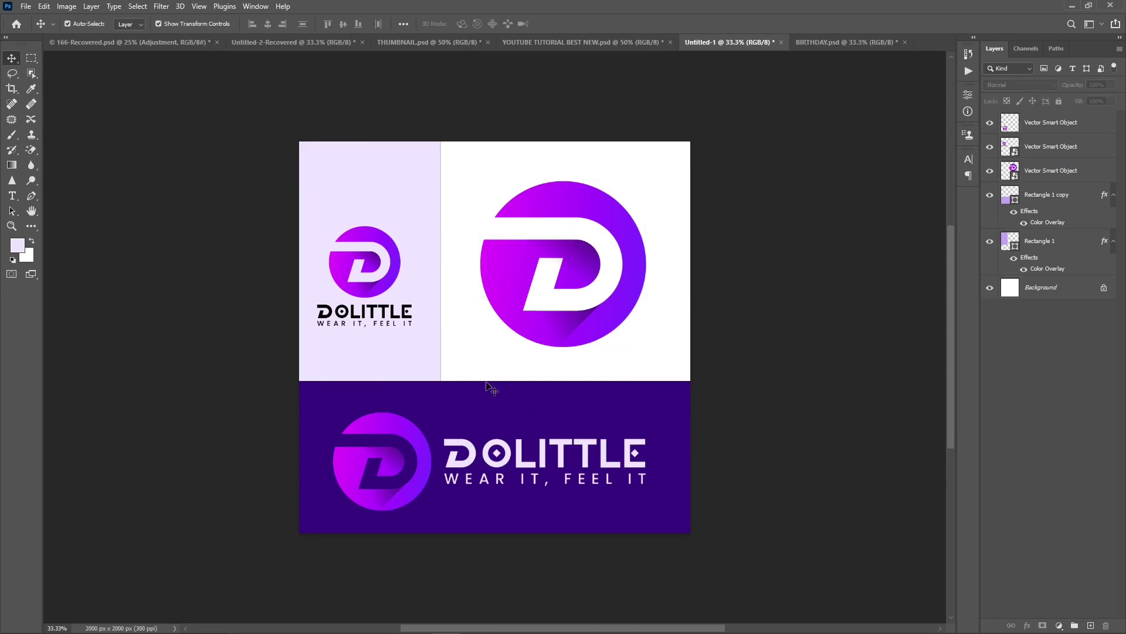